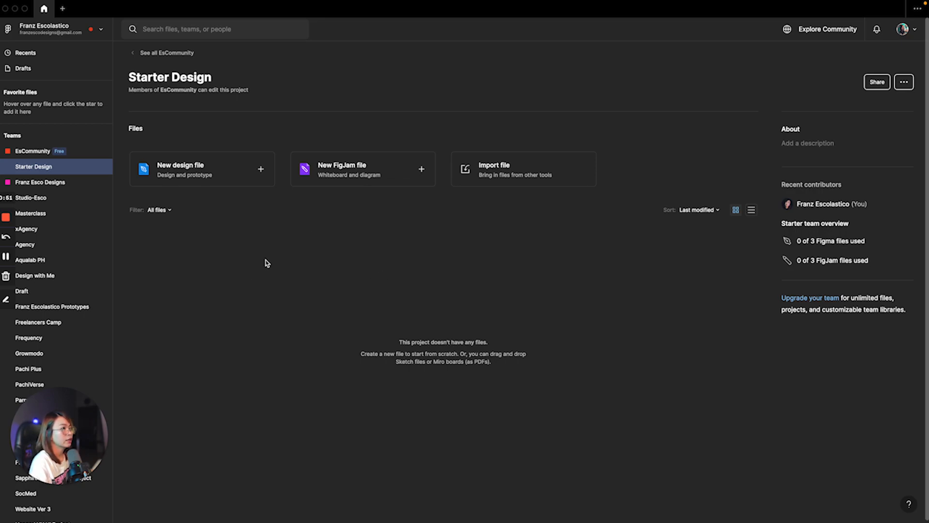
Step: Create a new design file in the Starter Design project and name it Wireframe
left_click(243, 177)
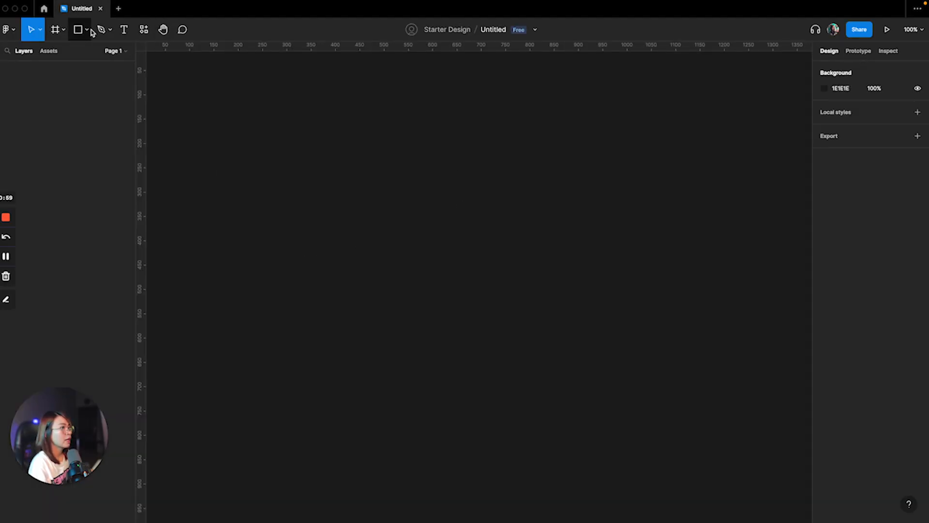
left_click(490, 29)
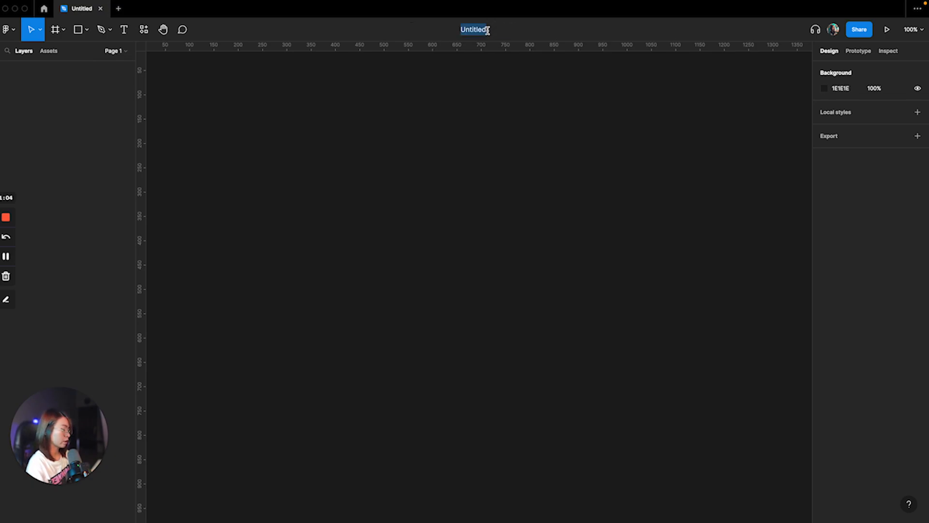
type("Wireframe")
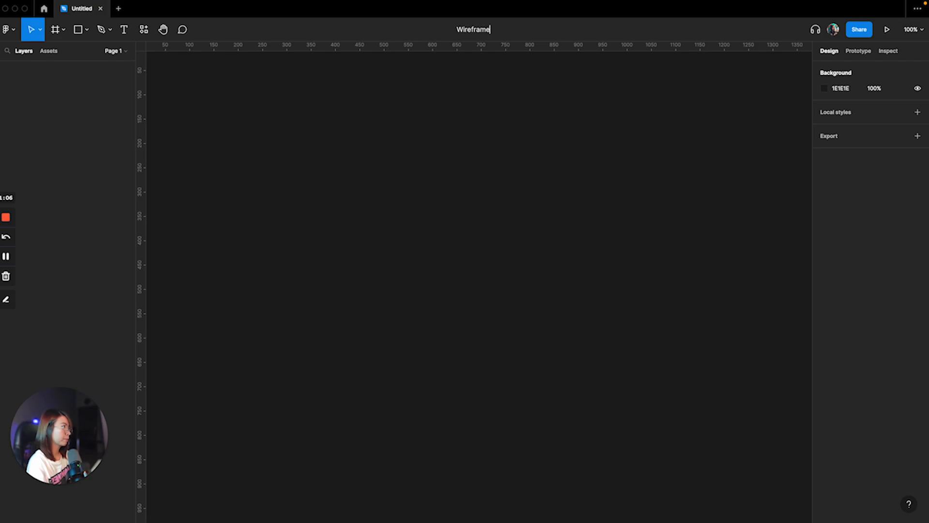
key("Return")
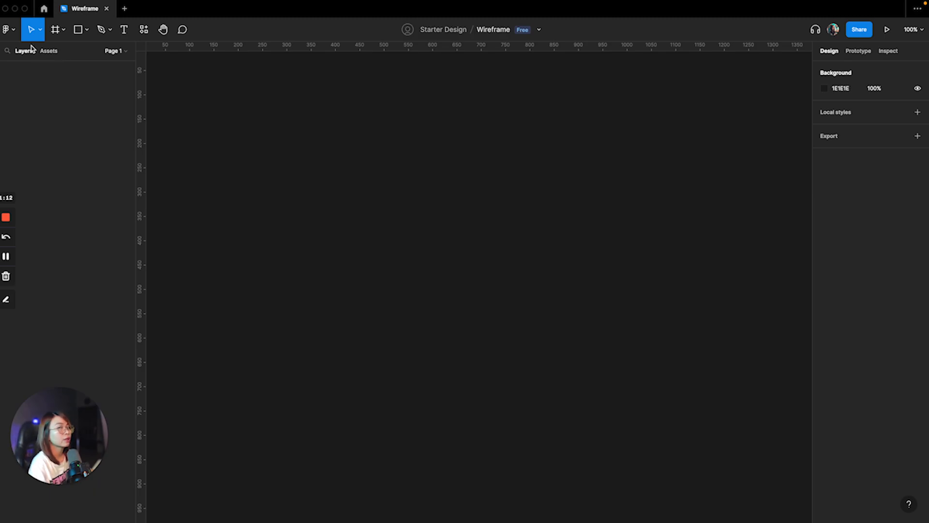
Step: Search the quick actions for "paste" and close the search without running a command
left_click(15, 32)
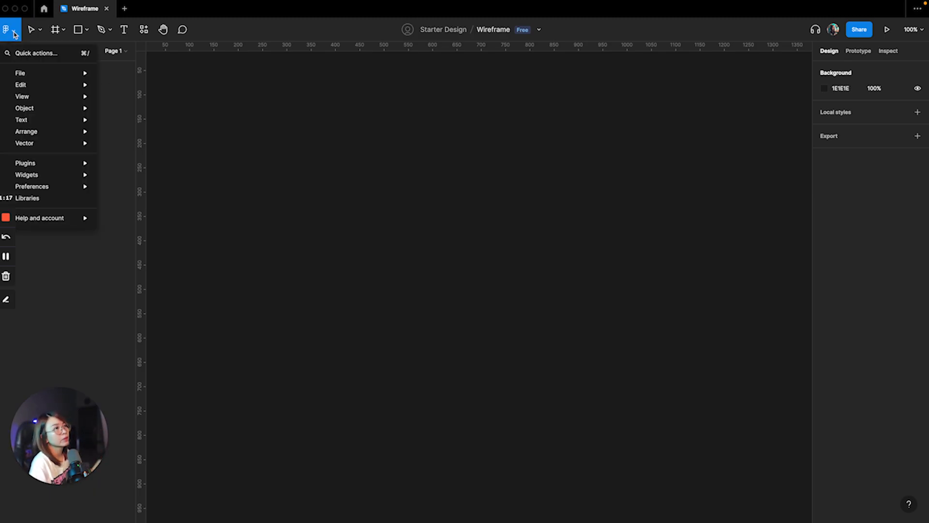
left_click(51, 53)
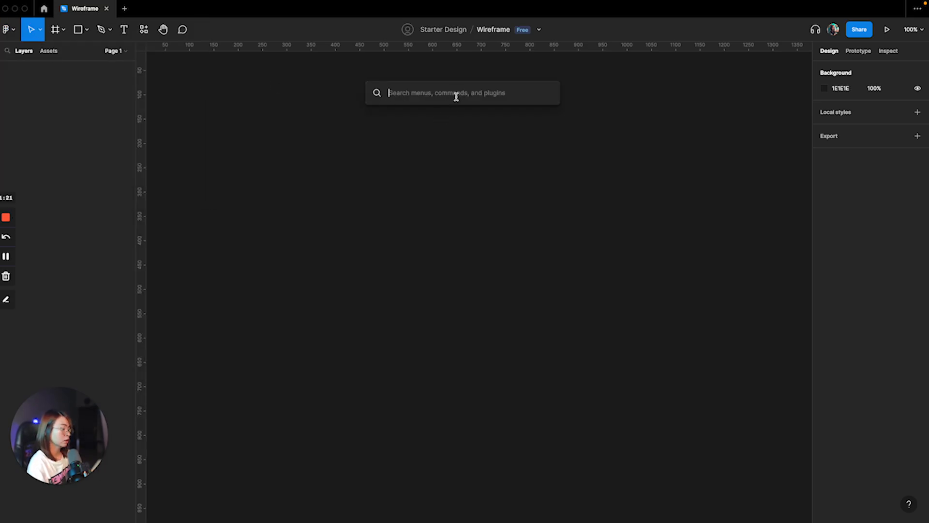
type("paste")
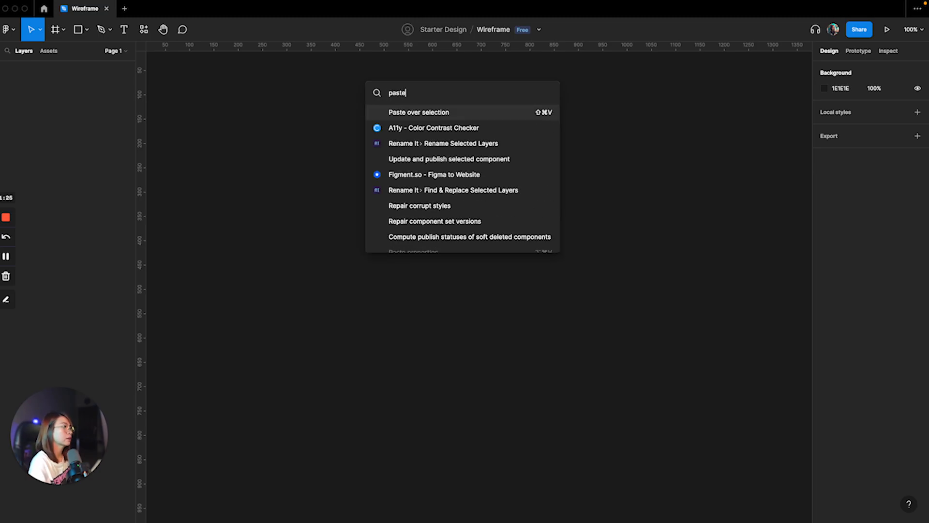
key("ctrl+a")
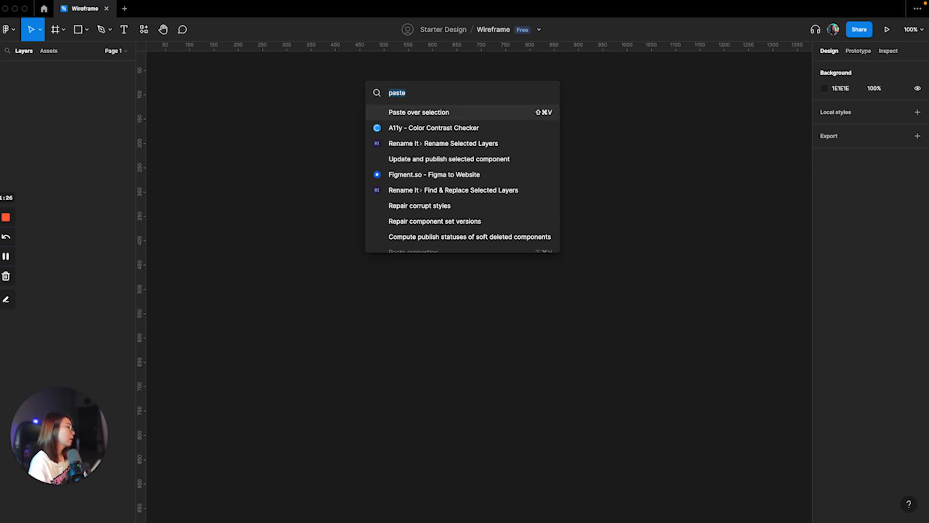
key("BackSpace")
key("Escape")
left_click(14, 32)
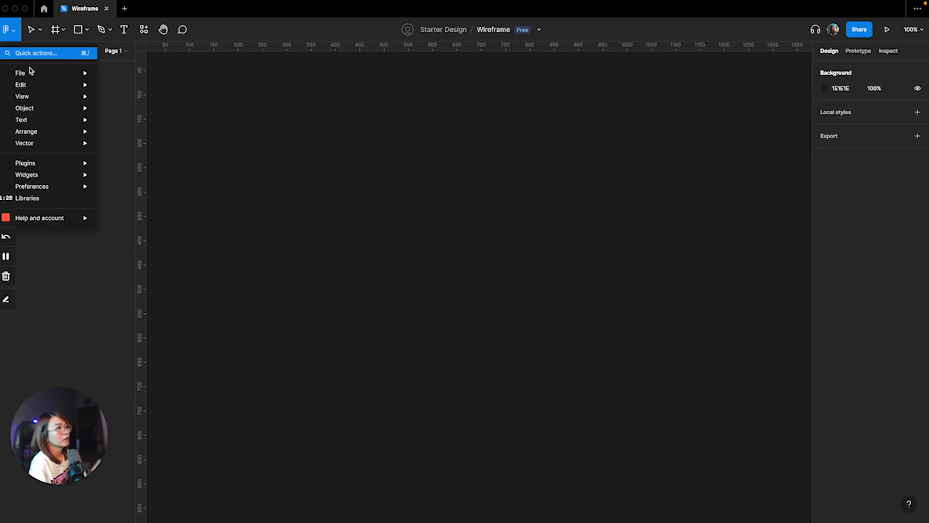
mouse_move(39, 77)
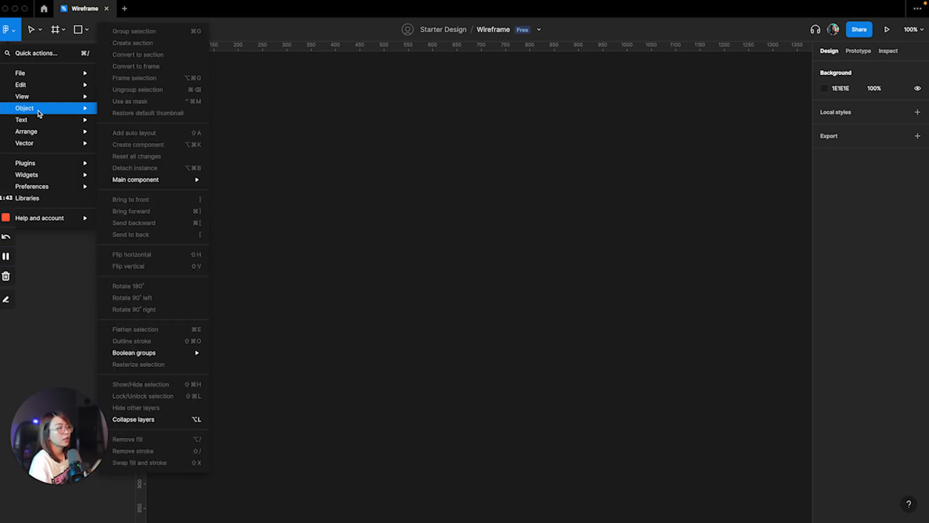
mouse_move(54, 224)
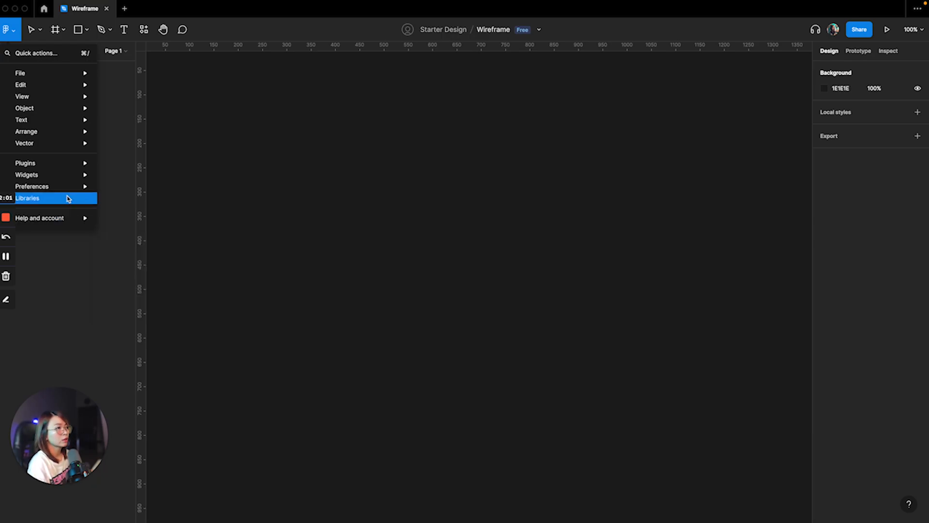
mouse_move(69, 189)
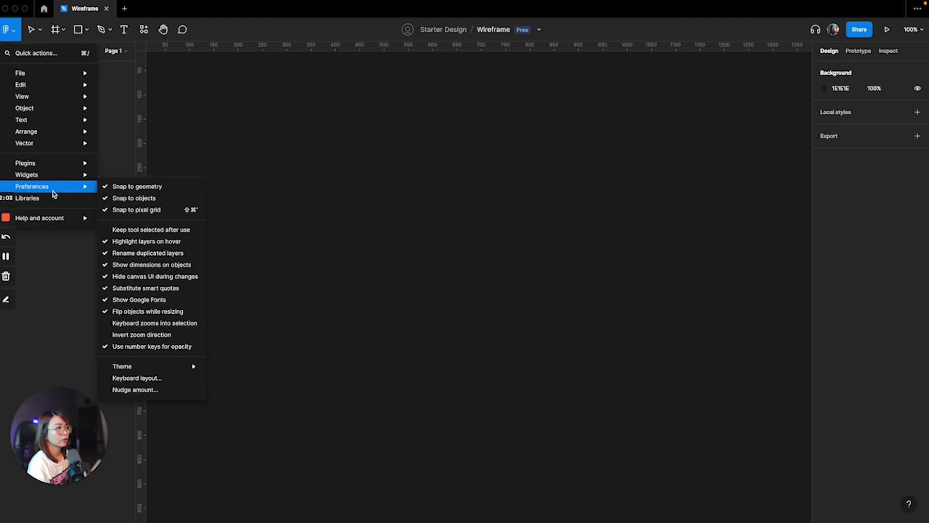
mouse_move(142, 370)
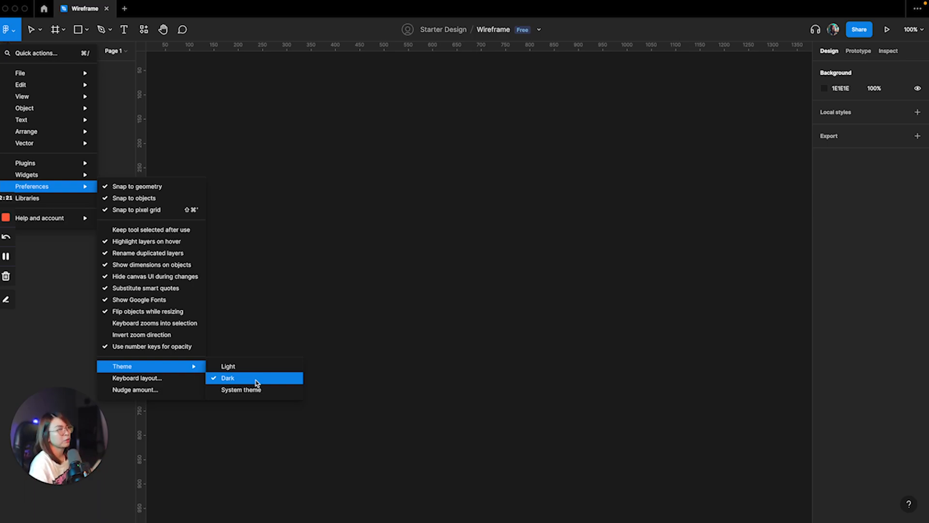
left_click(340, 241)
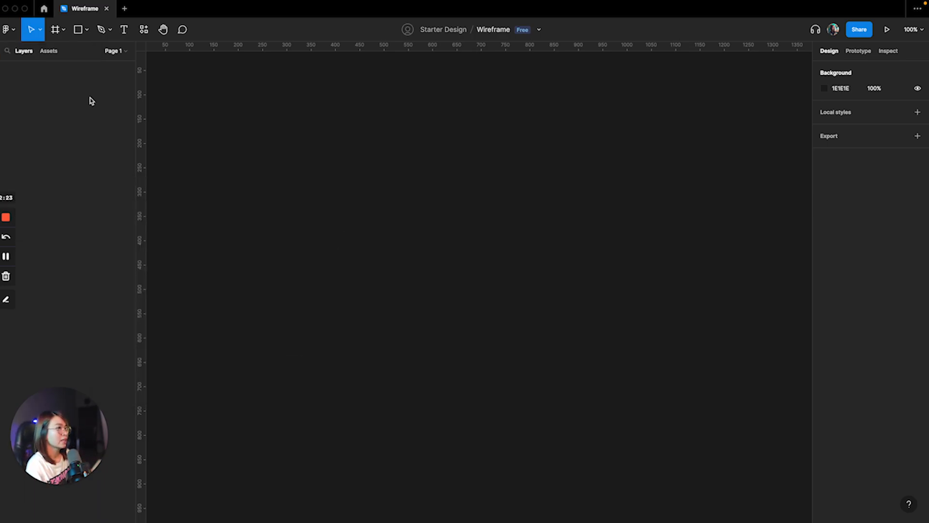
Step: Examine the frame size presets by category, from phone and tablet through desktop, presentation, watch, paper and social media
left_click(57, 32)
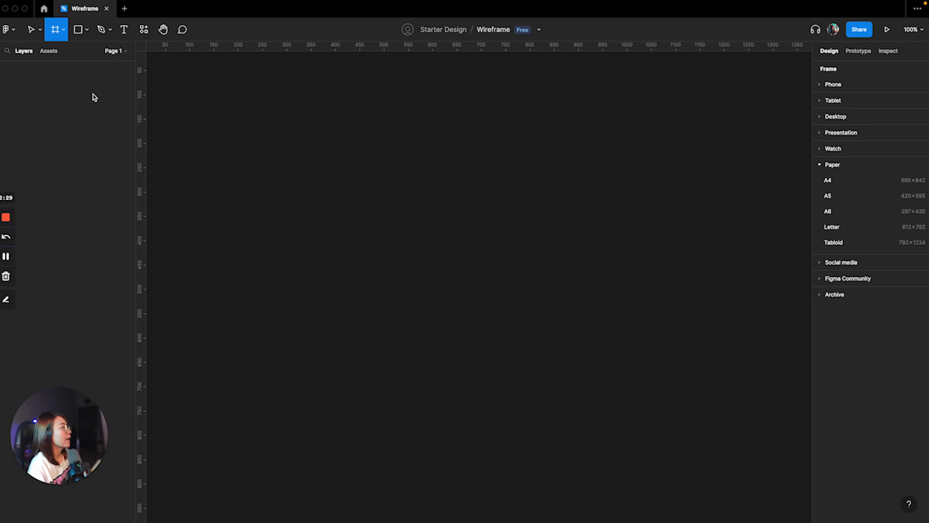
left_click(857, 52)
left_click(889, 56)
left_click(829, 52)
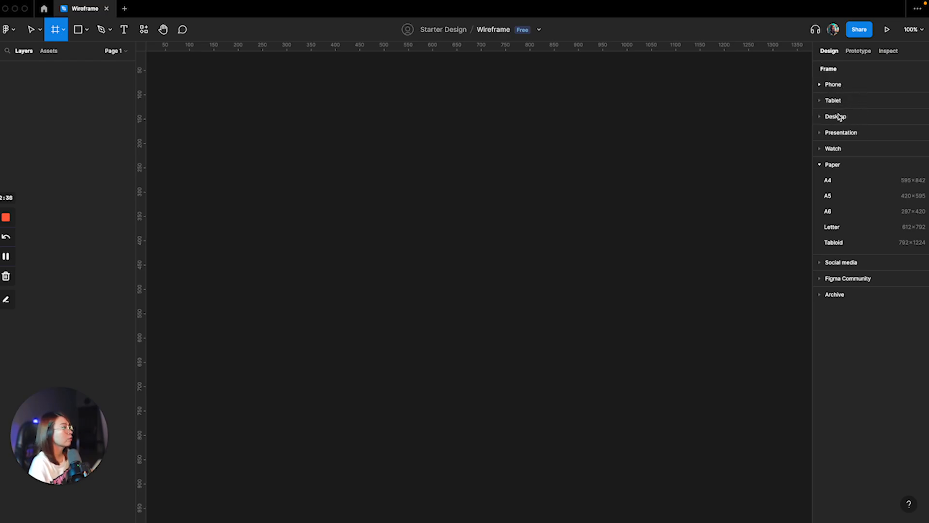
left_click(826, 166)
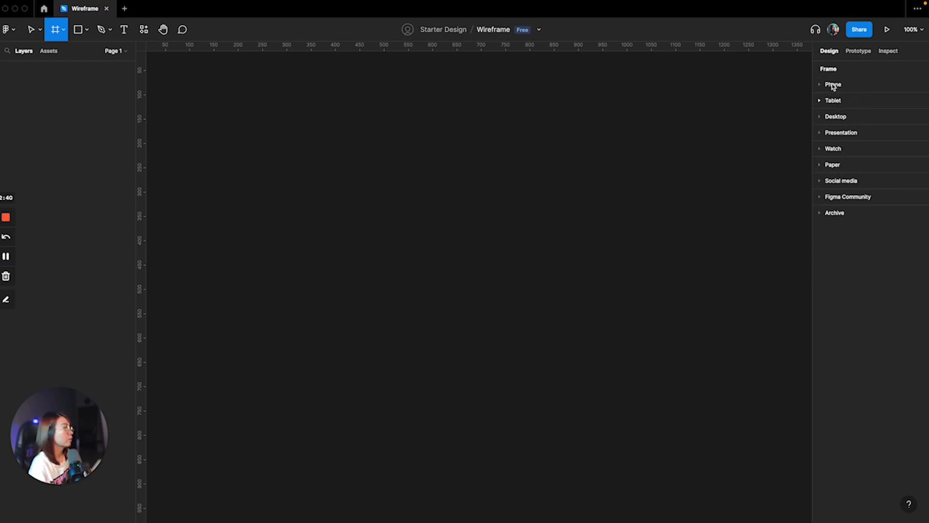
left_click(822, 84)
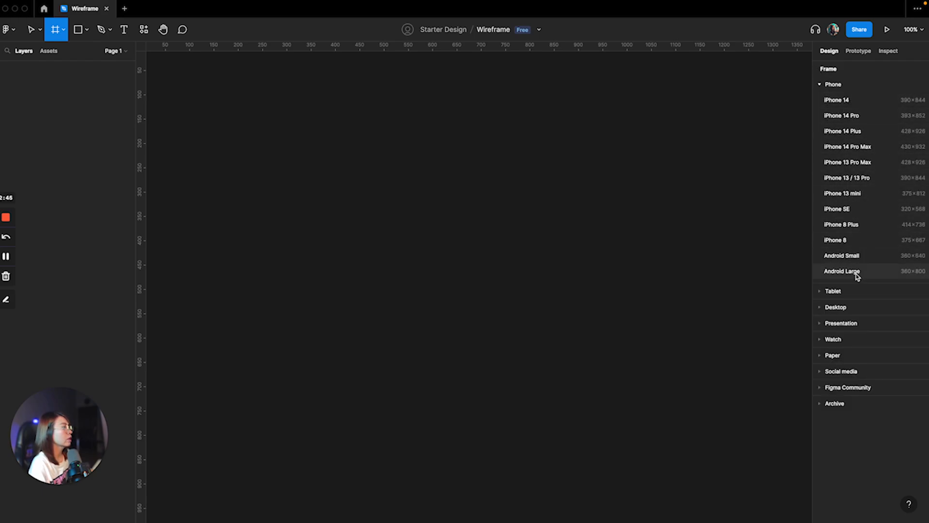
left_click(824, 86)
left_click(822, 102)
left_click(822, 103)
left_click(823, 117)
left_click(823, 118)
left_click(823, 134)
left_click(822, 137)
left_click(823, 150)
left_click(822, 150)
left_click(823, 165)
left_click(823, 165)
left_click(822, 183)
left_click(822, 182)
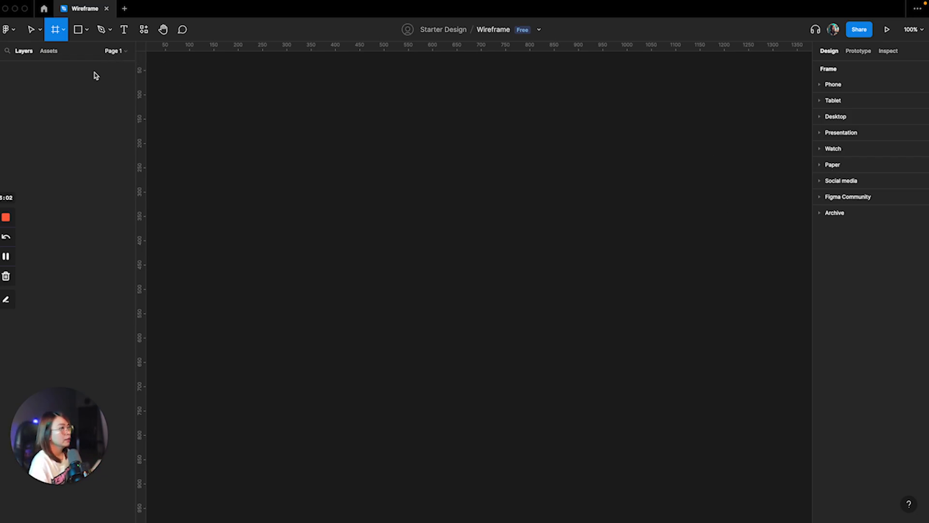
Step: Add a frame to the canvas using the Desktop preset, 1440 × 1024
left_click(79, 30)
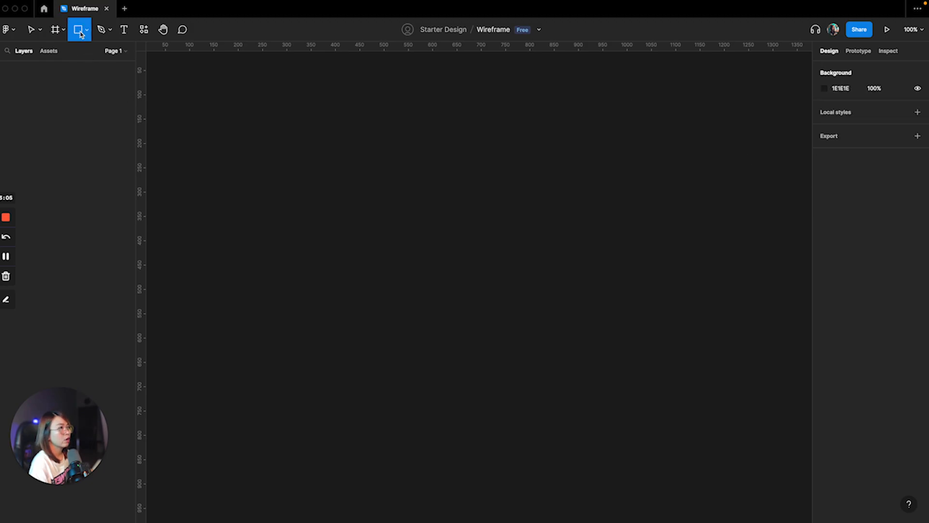
left_click(63, 30)
left_click(58, 50)
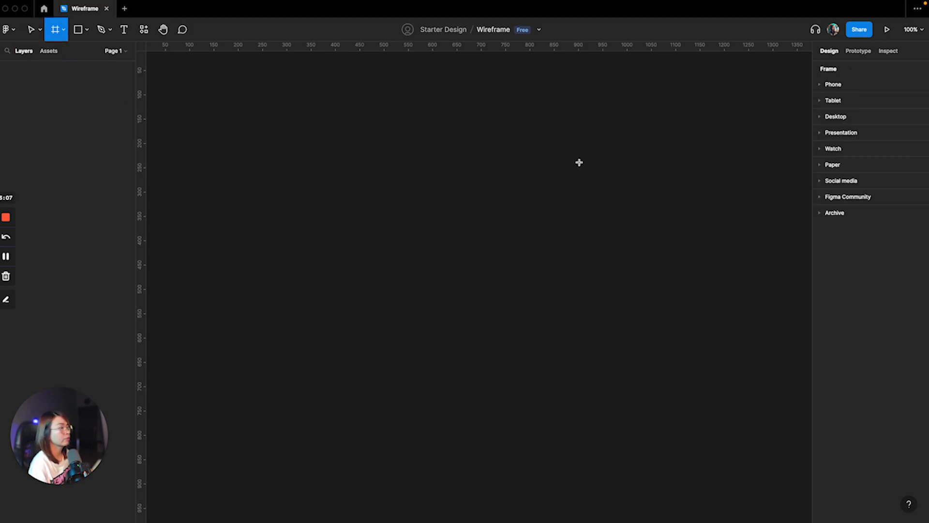
left_click(821, 118)
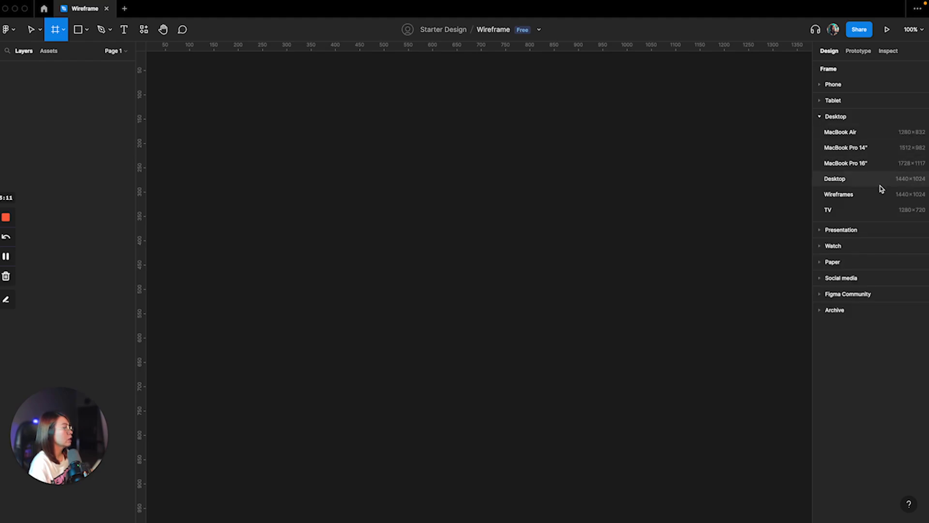
left_click(851, 182)
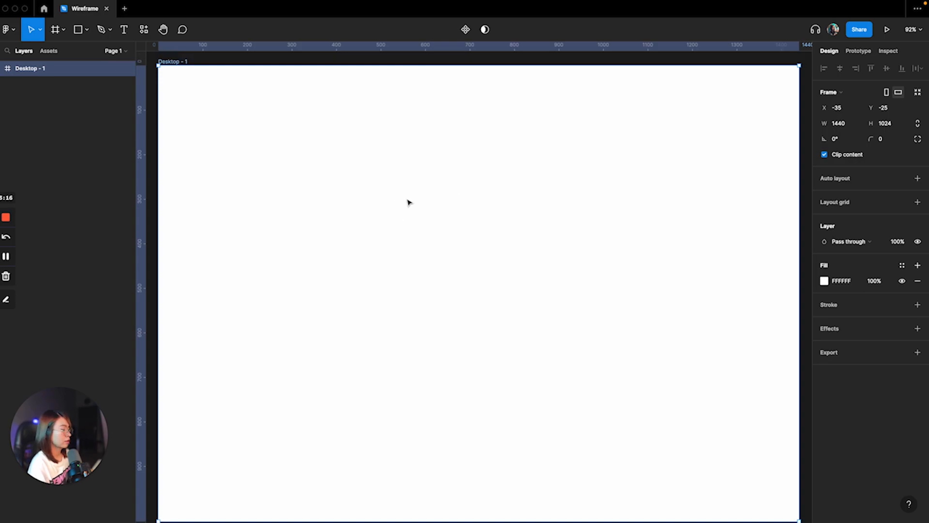
key("minus")
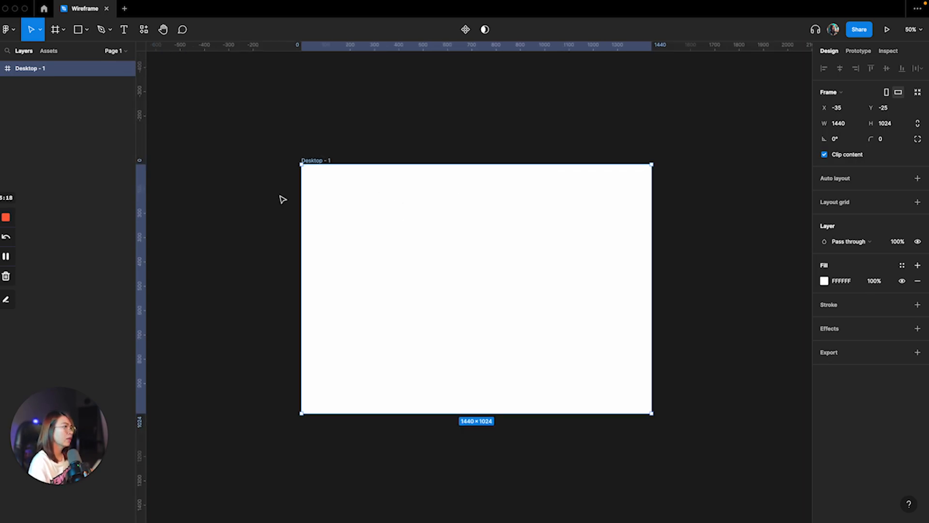
left_click(425, 112)
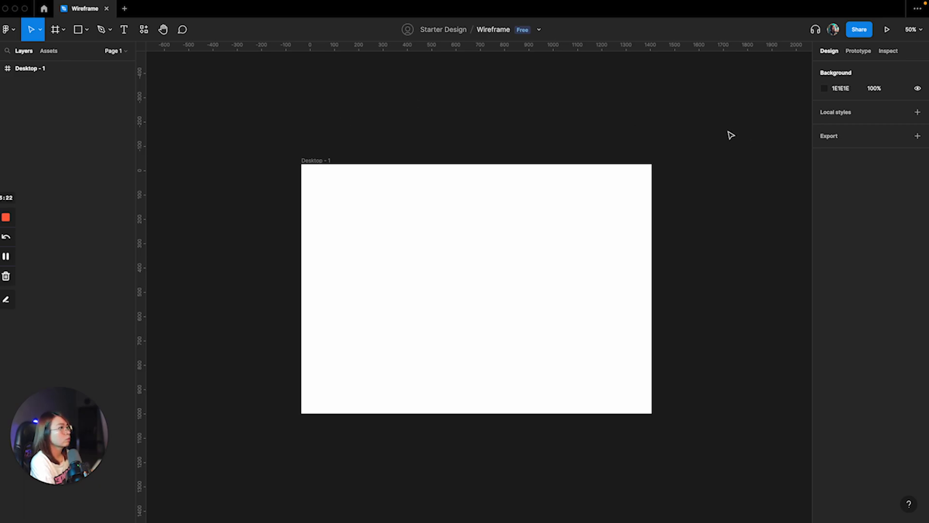
Step: Set the canvas background colour to 363636 and nudge the desktop frame to about X -29, Y -15
left_click(824, 88)
left_click_drag(728, 118, 697, 192)
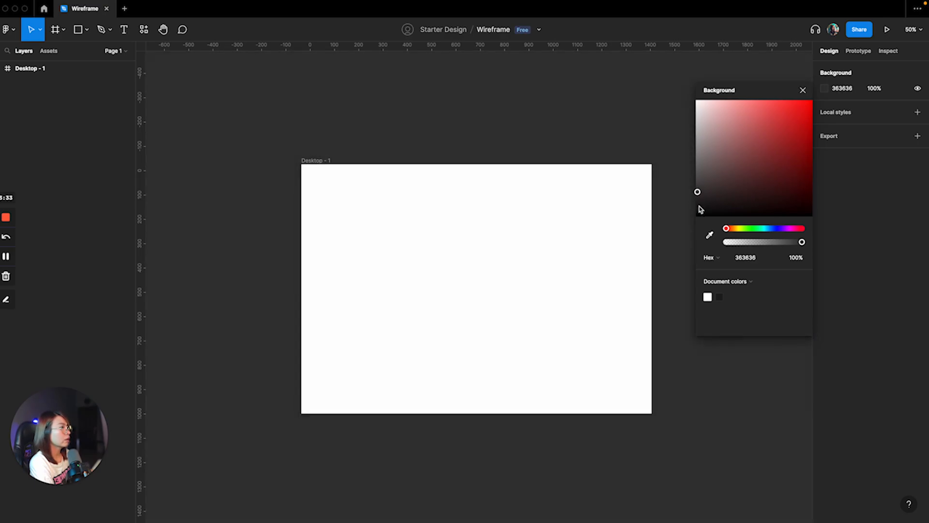
left_click(803, 90)
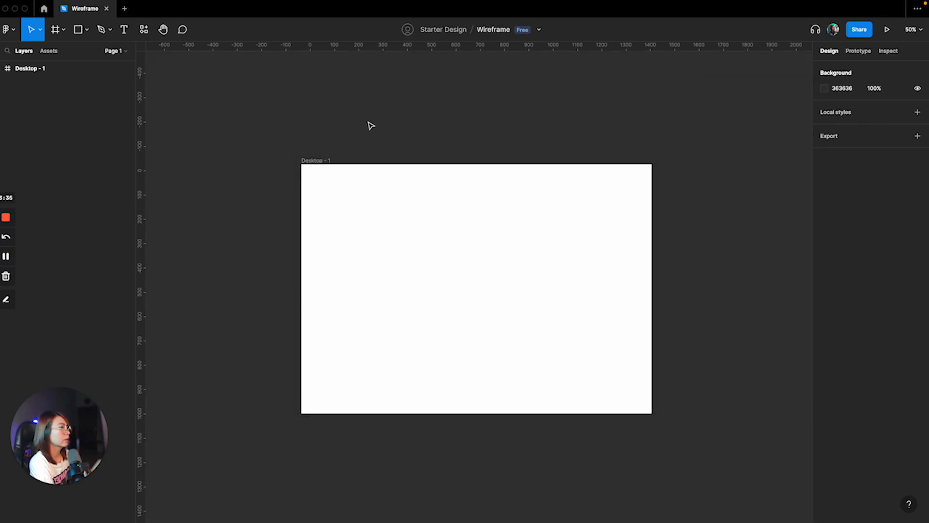
left_click_drag(313, 161, 314, 165)
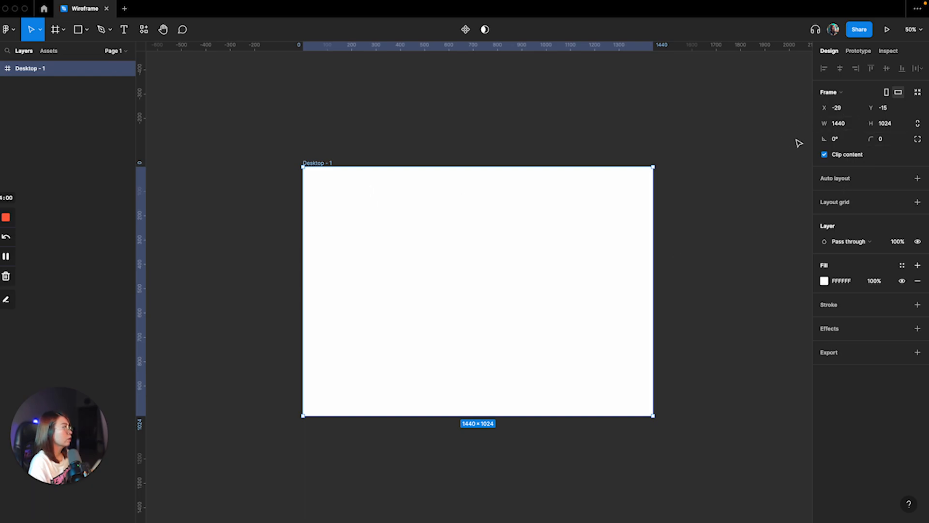
left_click(64, 30)
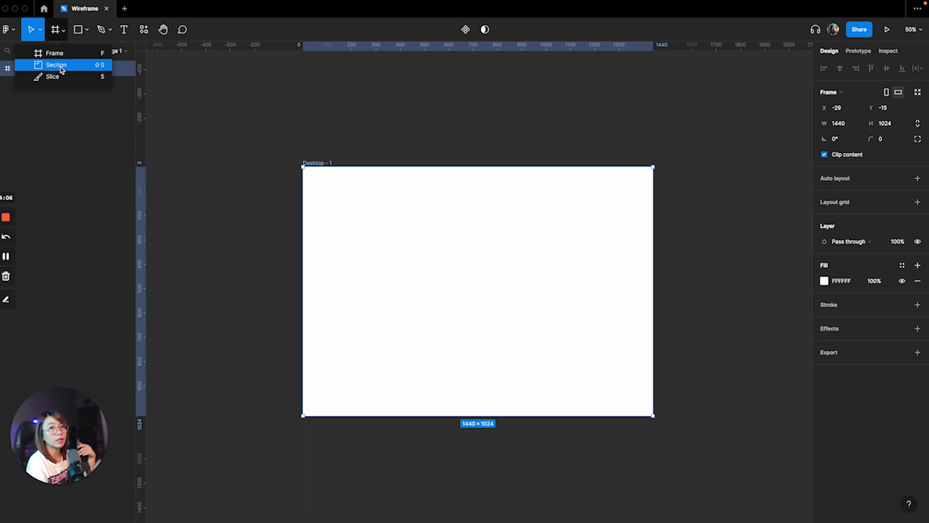
left_click(416, 240)
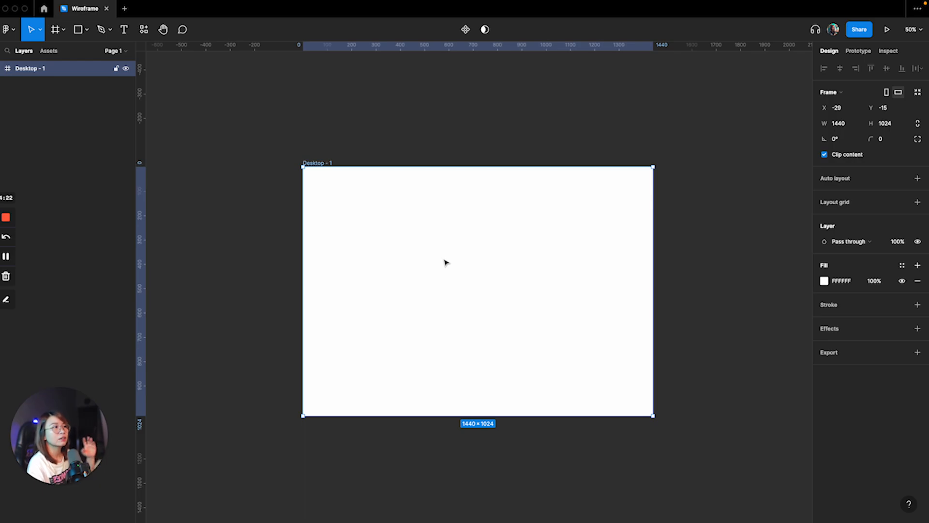
left_click(62, 31)
left_click(63, 31)
left_click(63, 31)
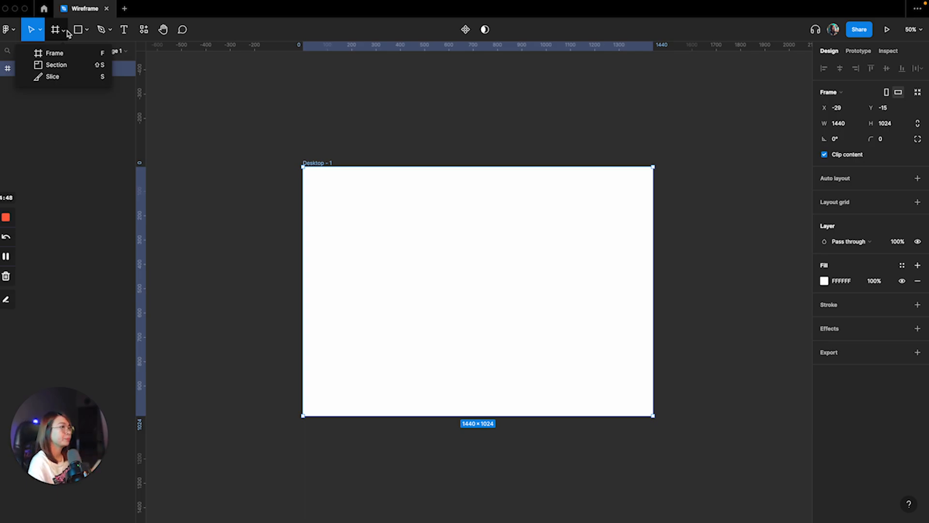
Step: Draw a square about 352 × 352 inside the desktop frame, placed near its upper-left corner at about X 133, Y 99
left_click(83, 36)
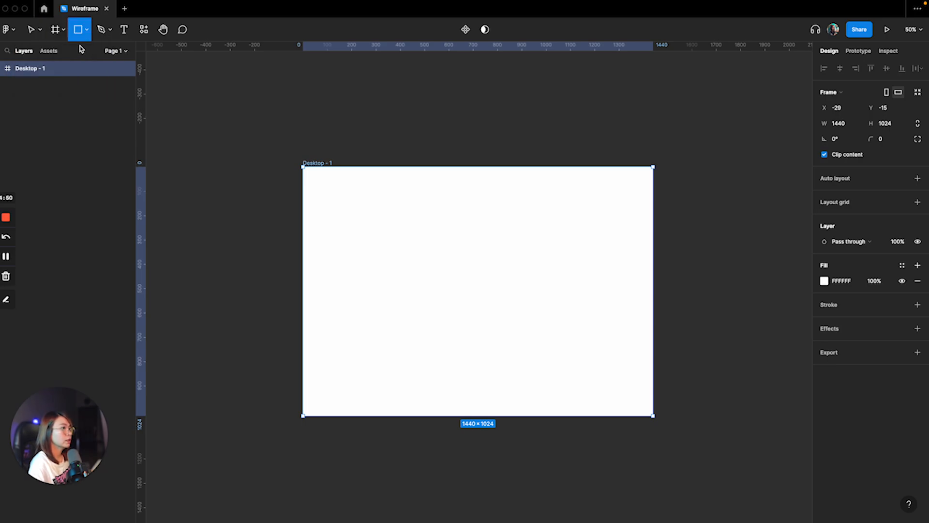
left_click(86, 34)
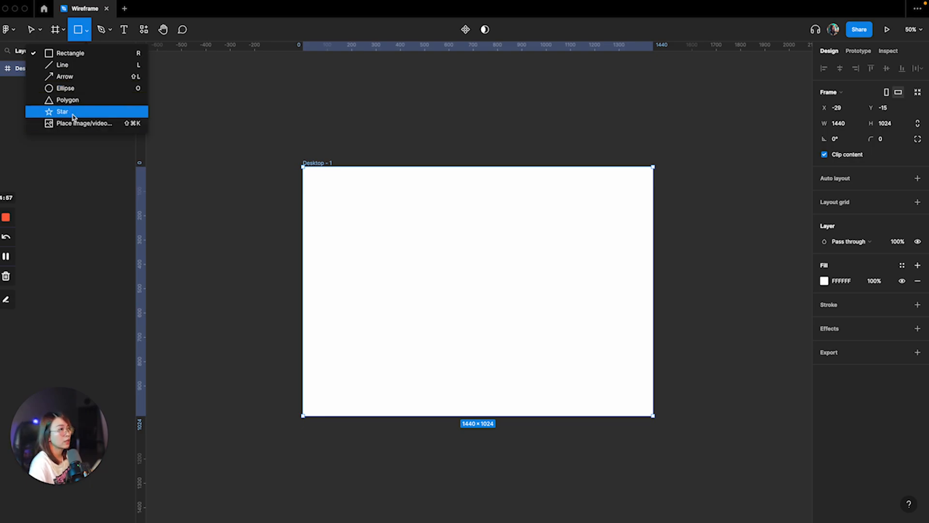
left_click(76, 62)
left_click(87, 30)
left_click(82, 54)
left_click_drag(342, 207, 452, 292)
mouse_move(398, 280)
left_mouse_down()
mouse_move(409, 255)
mouse_move(398, 261)
left_mouse_up()
left_click_drag(452, 297, 428, 273)
left_click_drag(398, 232, 390, 234)
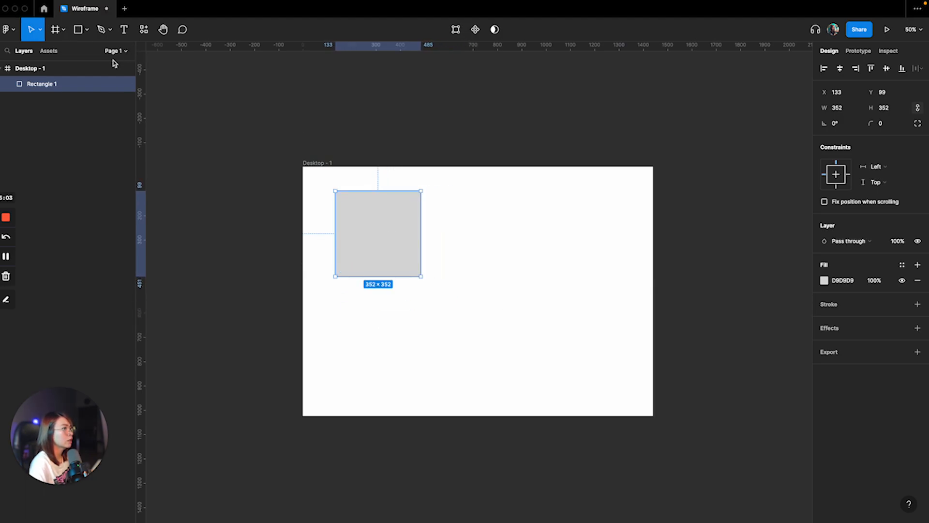
Step: Draw a line about 498 long, rising at about 21° from near the square's lower-right corner towards the frame's middle
left_click(88, 31)
left_click(68, 64)
left_click_drag(416, 287, 529, 243)
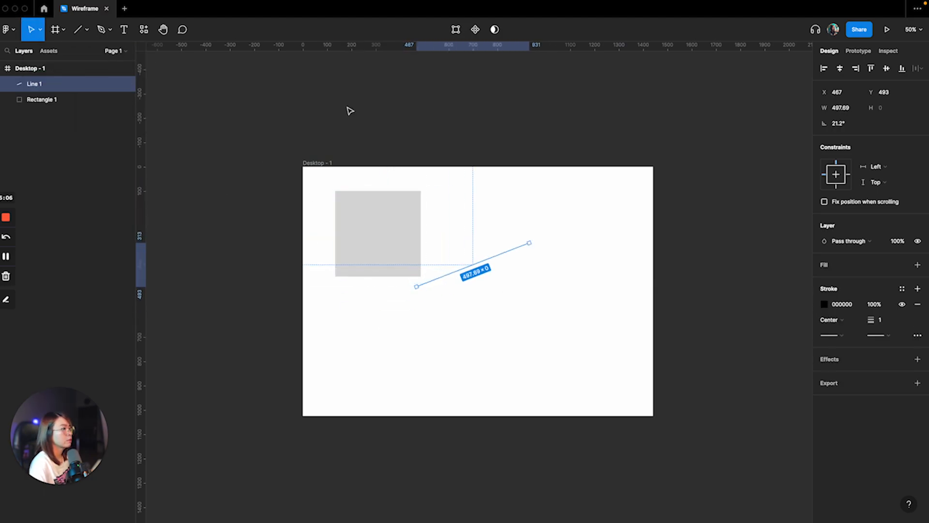
Step: Draw a circle about 313 × 313 inside the desktop frame, below the square and line, at about X 309, Y 529
left_click(90, 32)
left_click(77, 85)
mouse_move(402, 313)
left_mouse_down()
mouse_move(482, 376)
mouse_move(422, 344)
left_mouse_up()
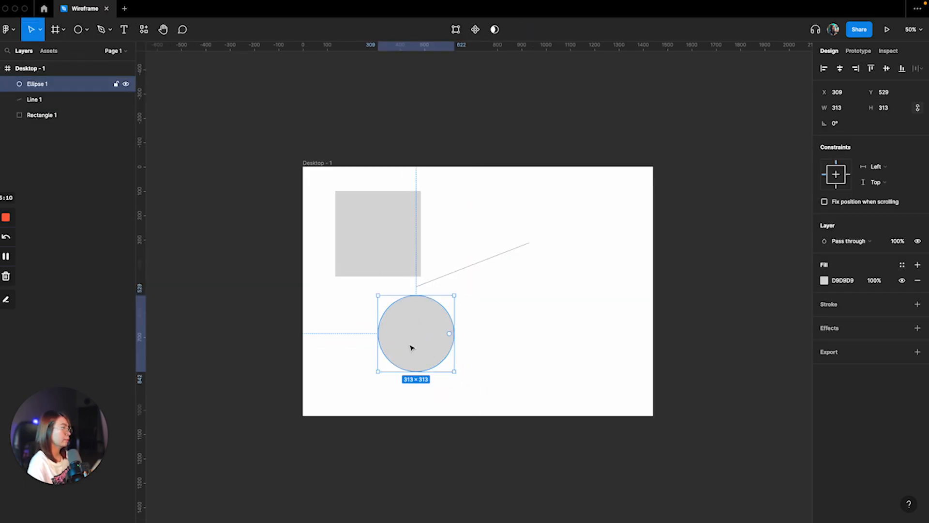
Step: Delete the square, line and circle from the desktop frame together and select the empty frame
left_click(326, 226)
left_click_drag(321, 213, 578, 385)
key("Delete")
left_click(442, 280)
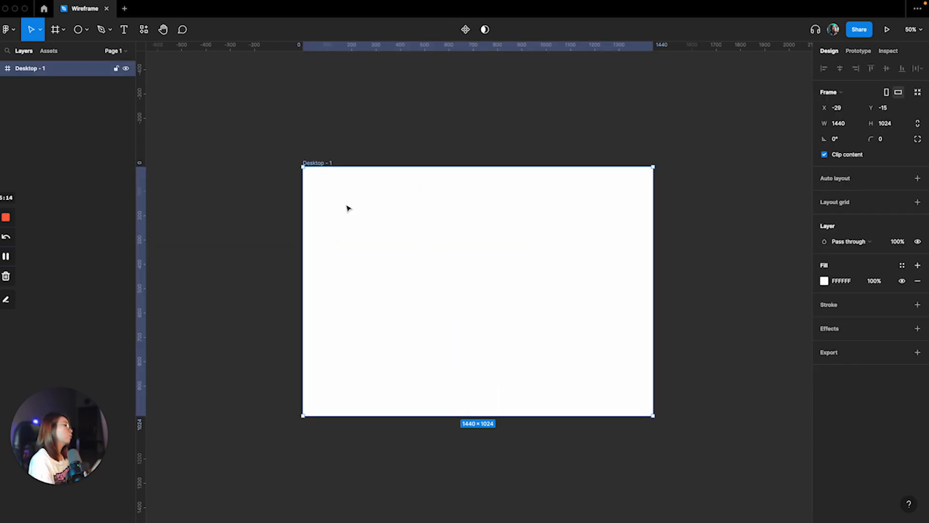
left_click(110, 30)
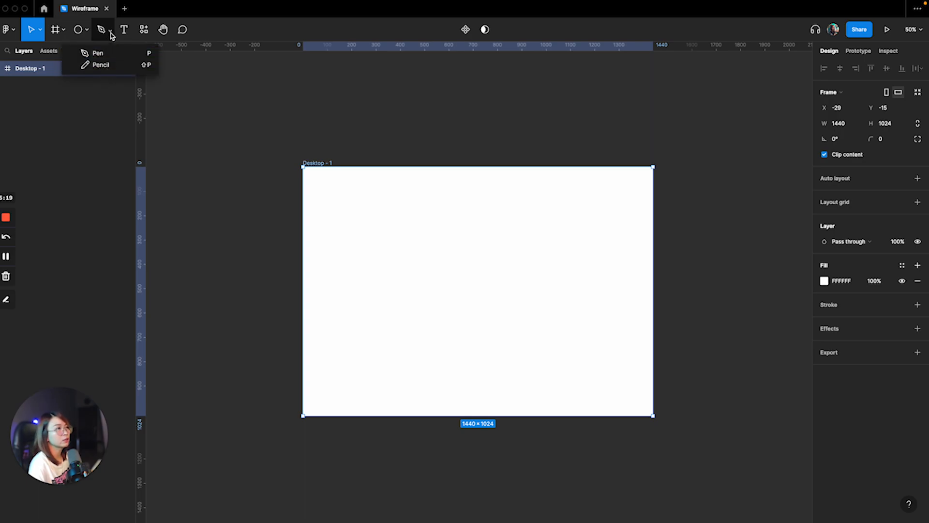
left_click(111, 33)
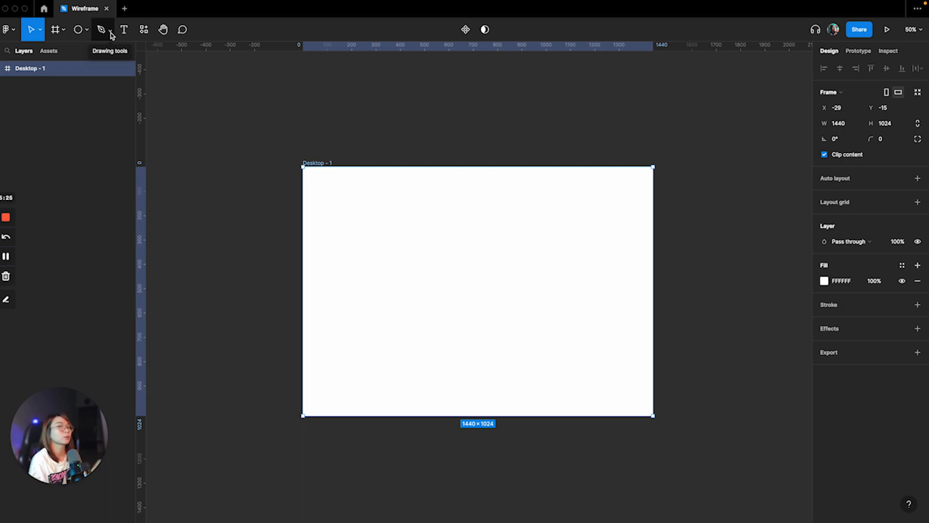
Step: Draw a text box about 160 × 156 inside the frame at about X 265, Y 233, containing the text "sasadasd"
left_click(124, 30)
left_click_drag(367, 223, 406, 261)
type("sasadasd")
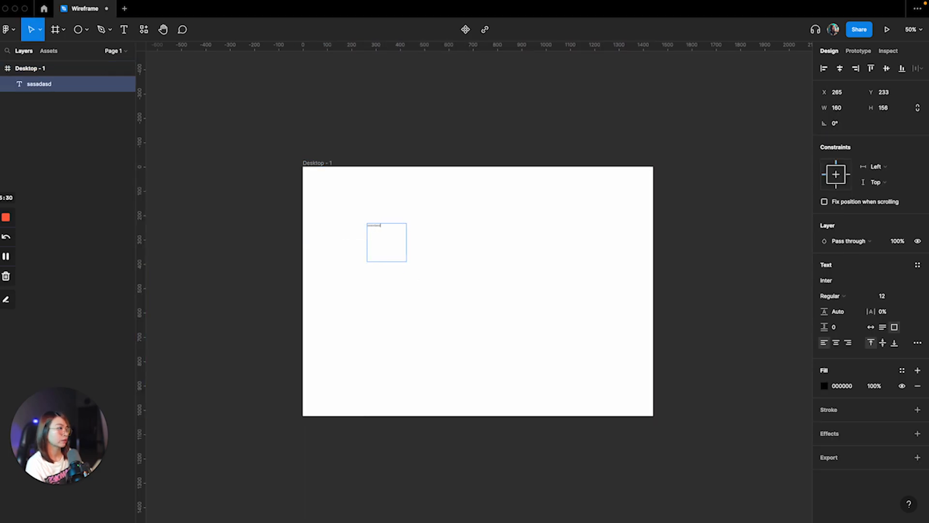
Step: Clear all the text from the text box, discard the empty box and reselect the desktop frame
key("super+a")
key("BackSpace")
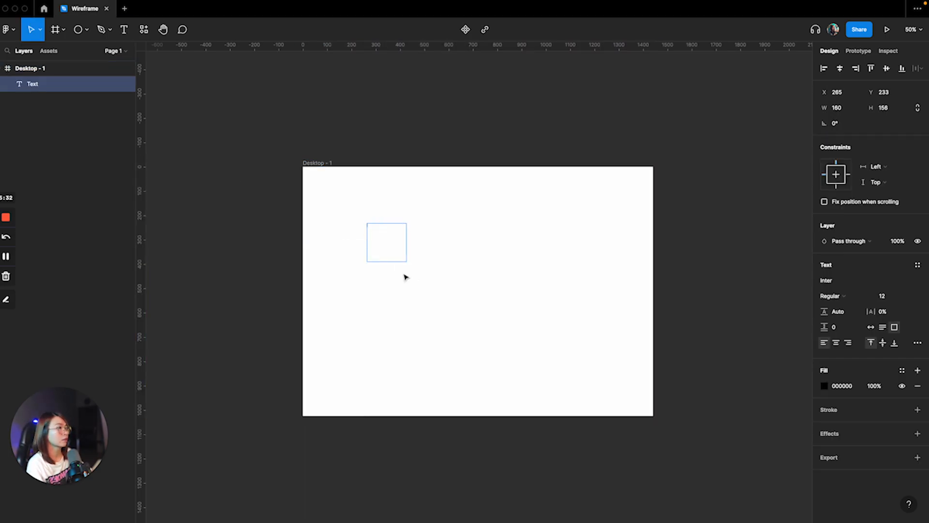
left_click(374, 282)
left_click(387, 243)
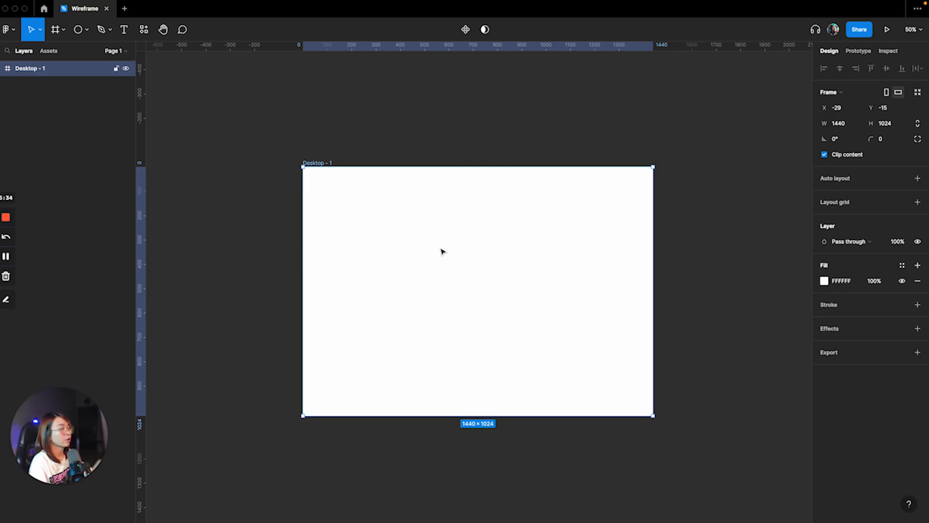
Step: Open the resources browser and view the list of recent plugins
left_click(144, 31)
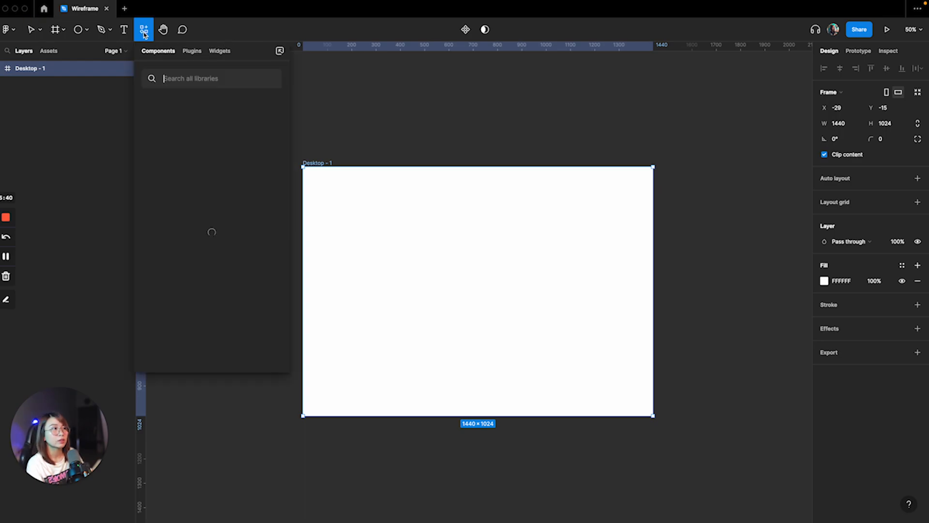
left_click(191, 52)
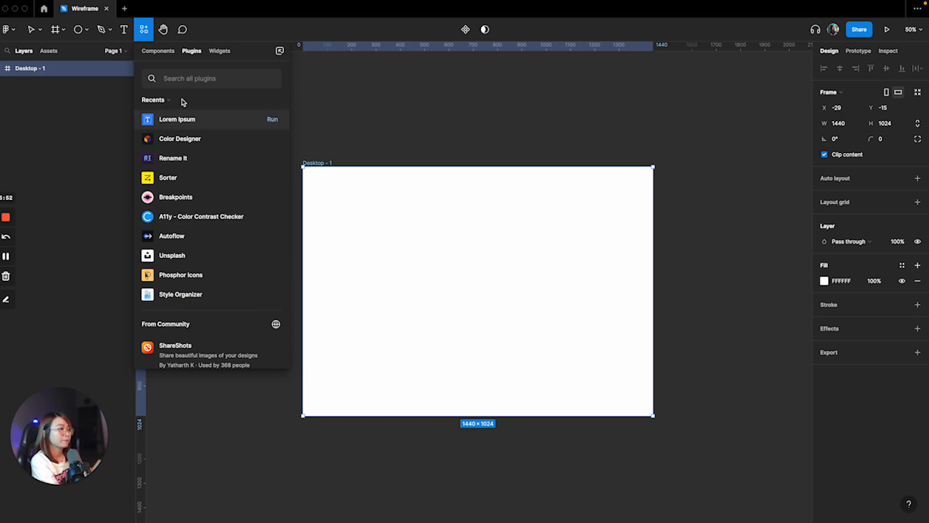
left_click(163, 29)
left_click_drag(415, 243, 447, 237)
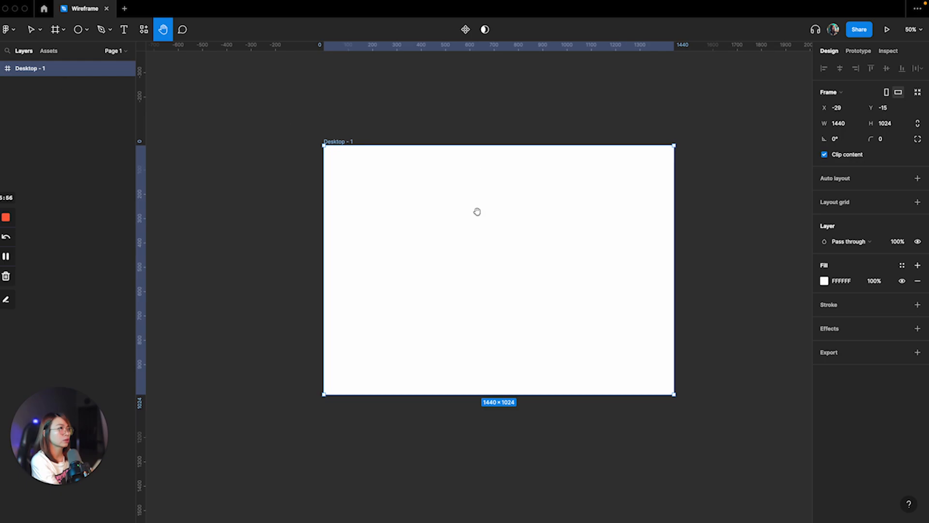
left_click_drag(477, 210, 403, 226)
left_click_drag(418, 329, 388, 255)
key("super+minus")
key("super+equal")
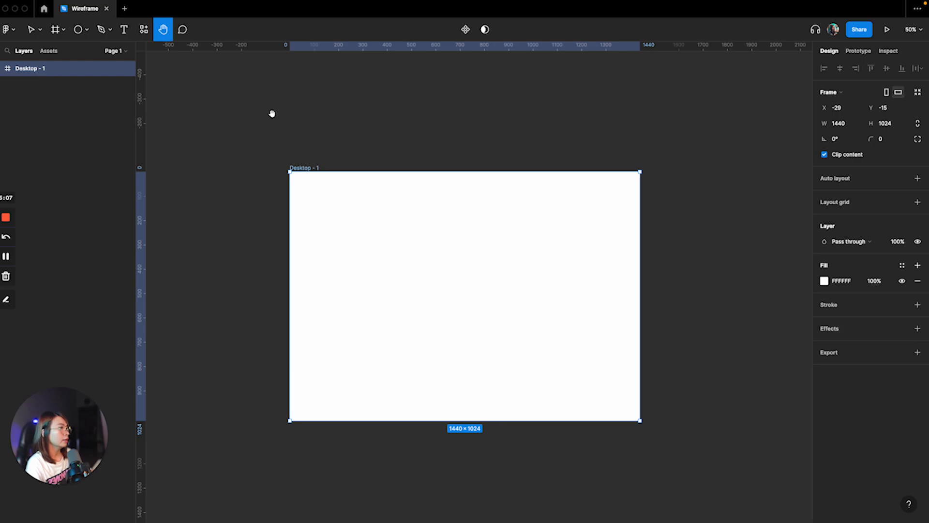
key("v")
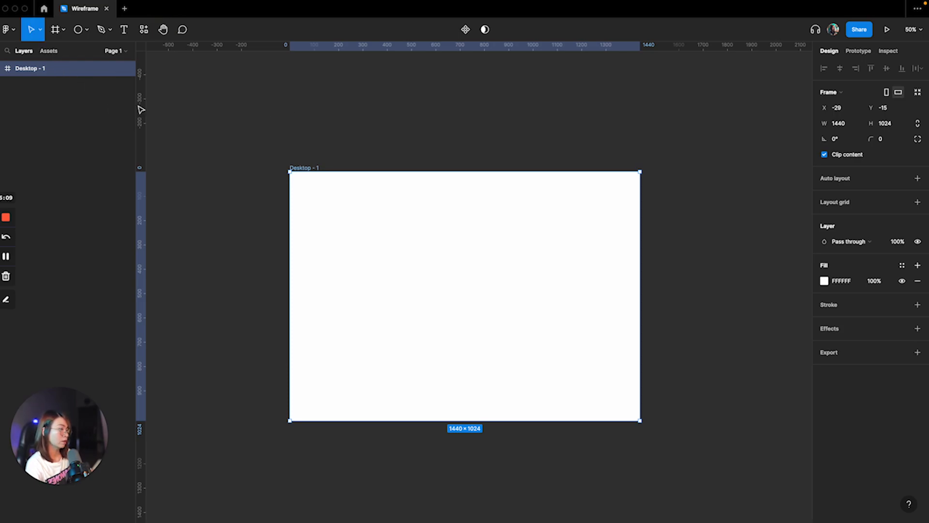
Step: Post a comment inside the desktop frame, slightly above its centre, mentioning the account owner and reading "check this out"
left_click(183, 31)
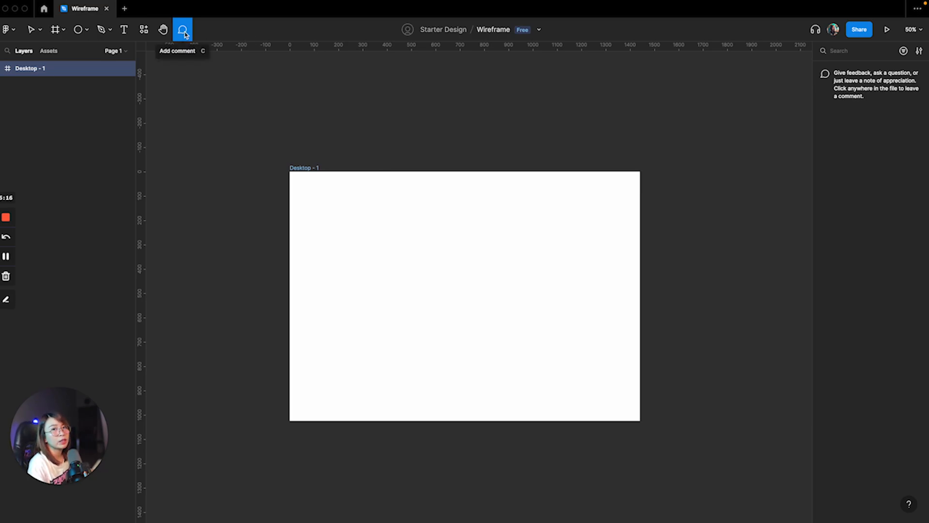
left_click(424, 253)
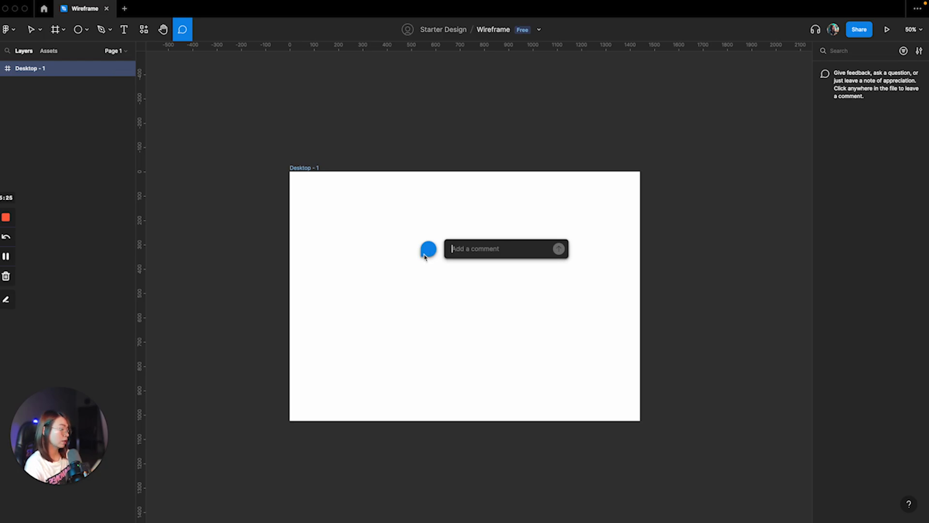
type("@")
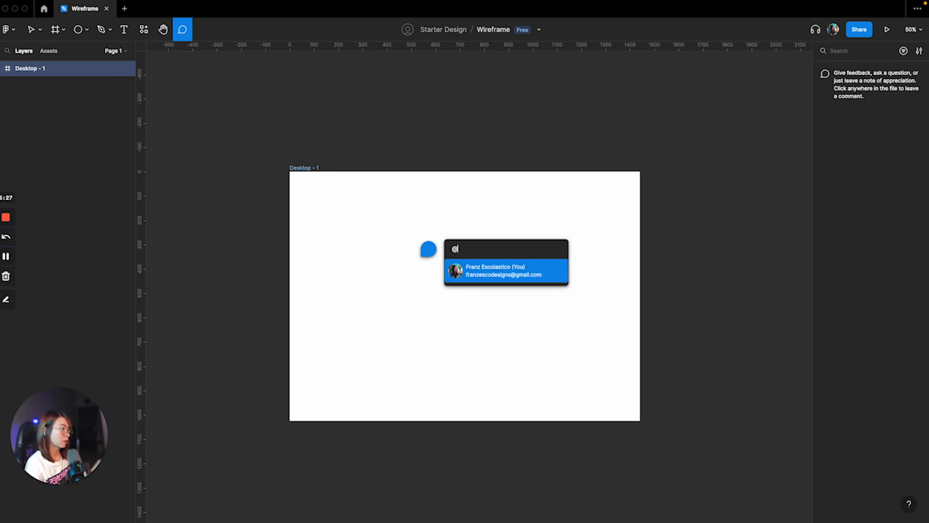
left_click(489, 271)
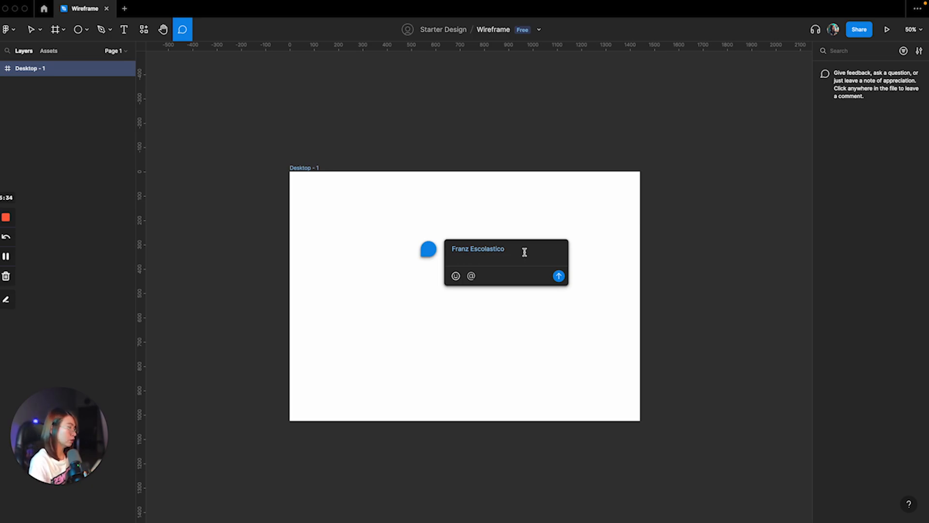
type("check")
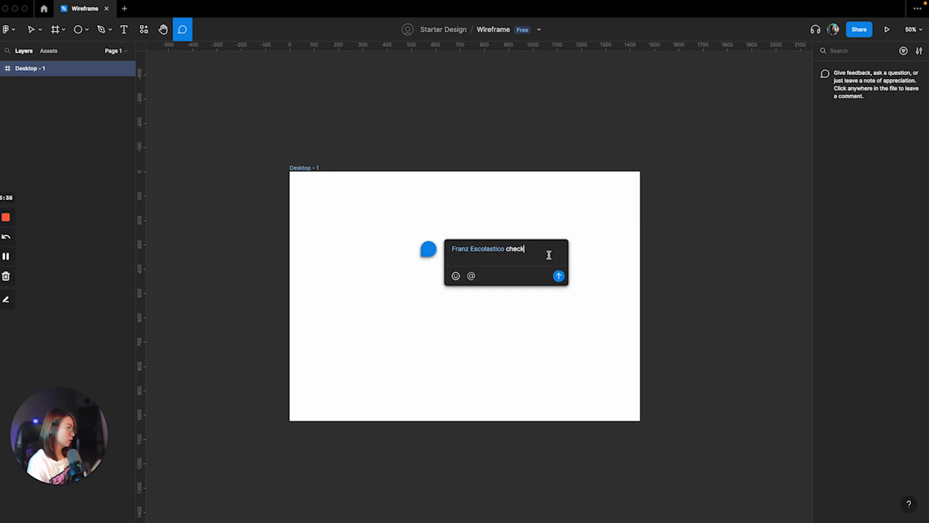
type(" thios")
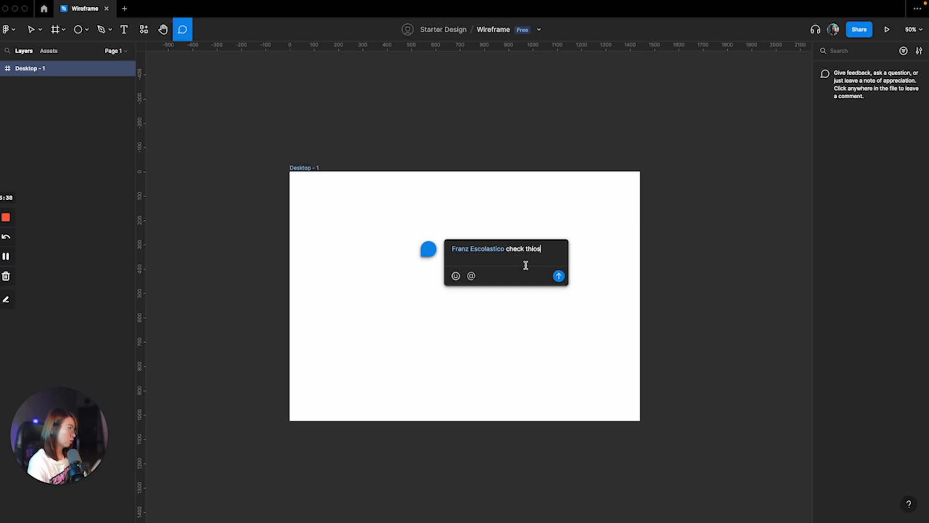
key("BackSpace")
key("BackSpace")
type("s out")
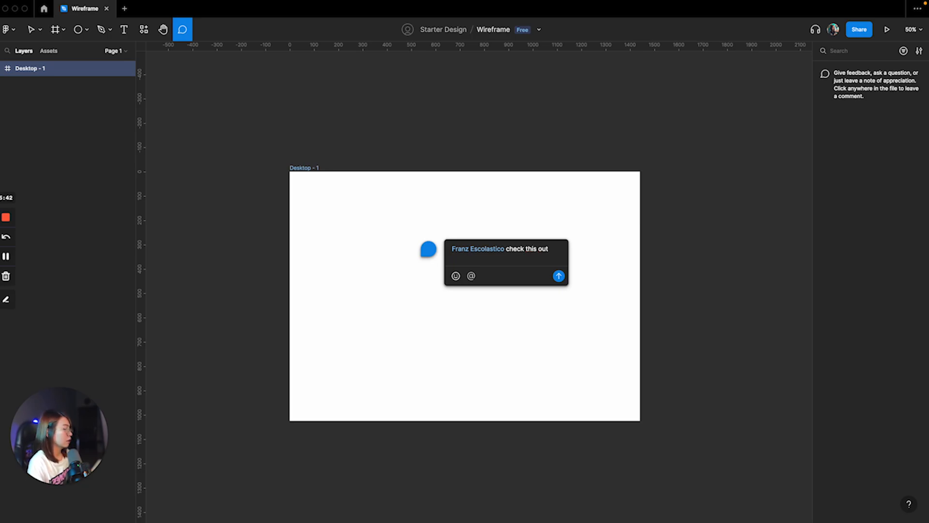
key("Return")
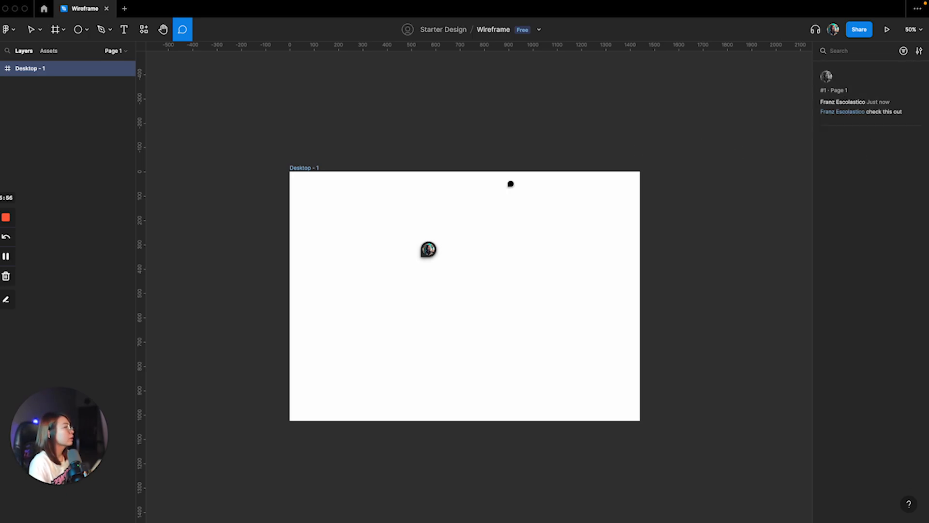
Step: Mark the frame's comment as resolved and review the sorting and filter options for comments
left_click(459, 249)
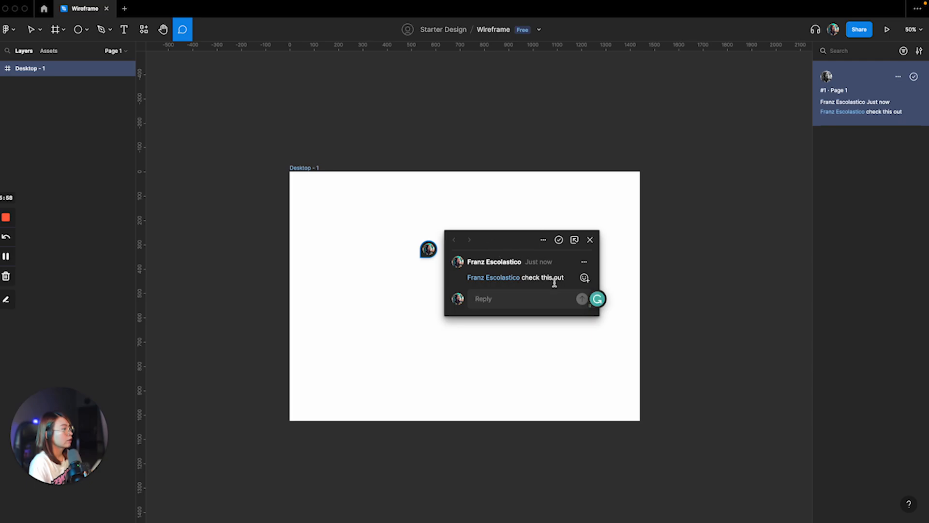
left_click(559, 240)
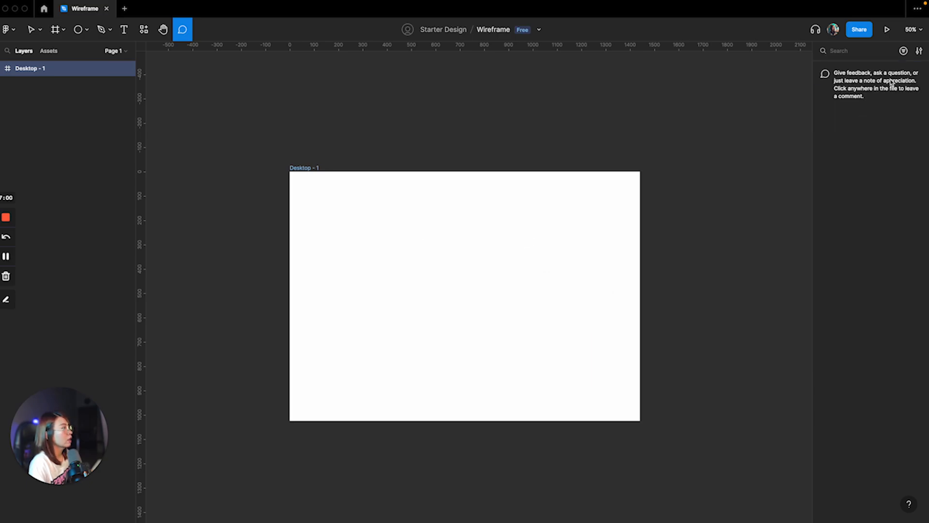
left_click(903, 51)
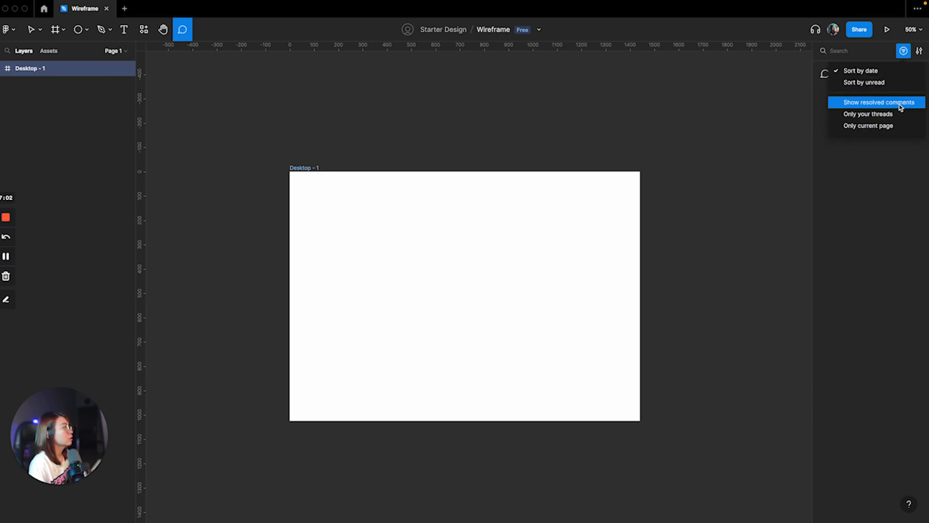
left_click(904, 51)
left_click(904, 50)
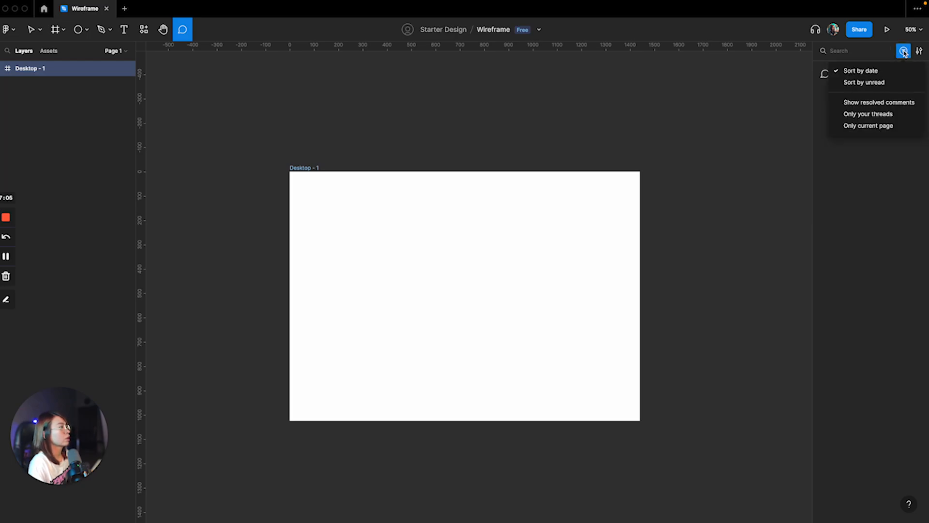
left_click(904, 51)
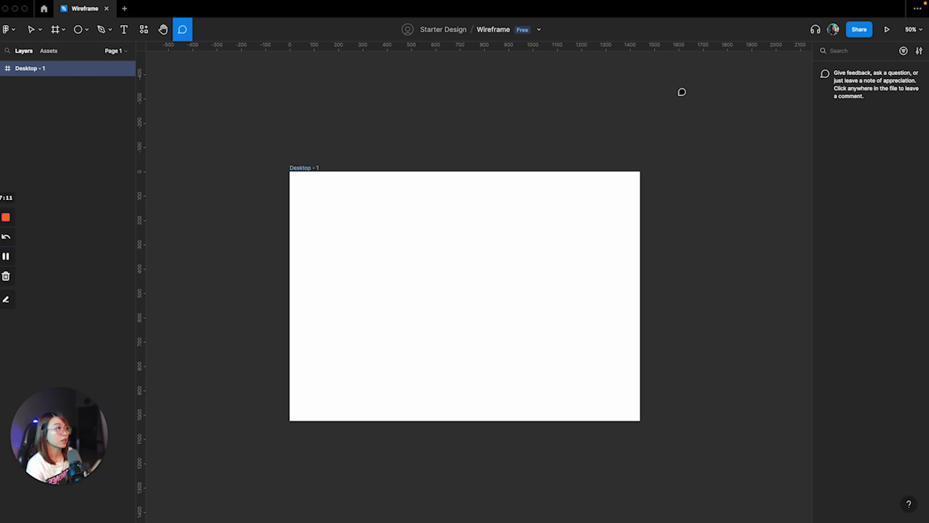
Step: Draw a square about 356 × 356 inside the desktop frame and move it to about X 103, Y 98
left_click(38, 32)
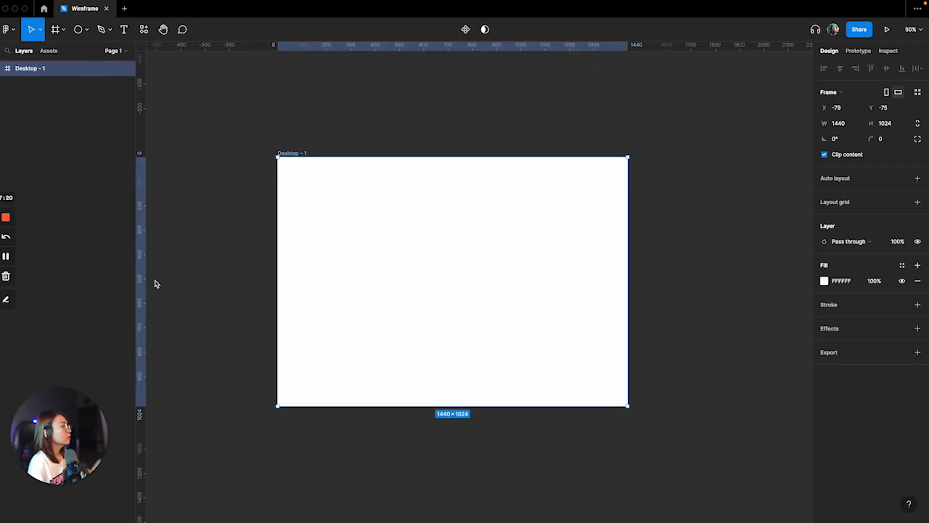
left_click(88, 32)
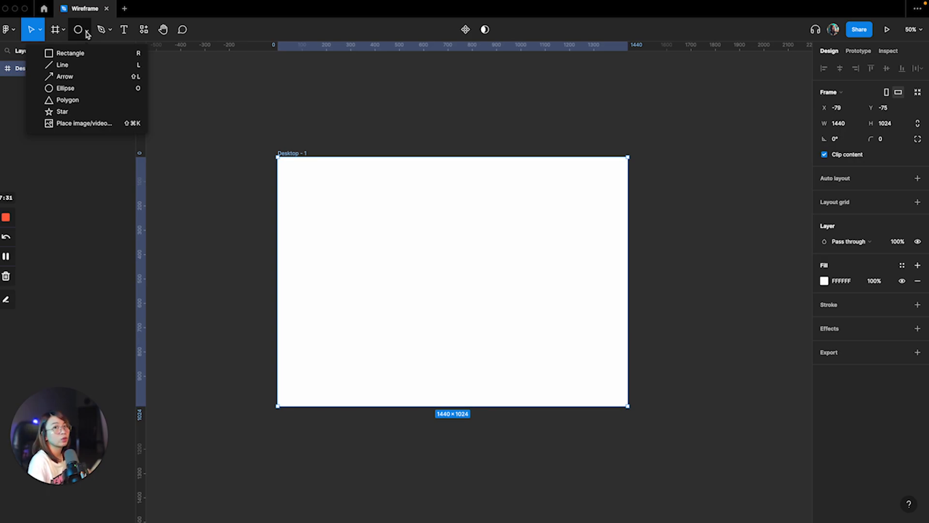
left_click(80, 54)
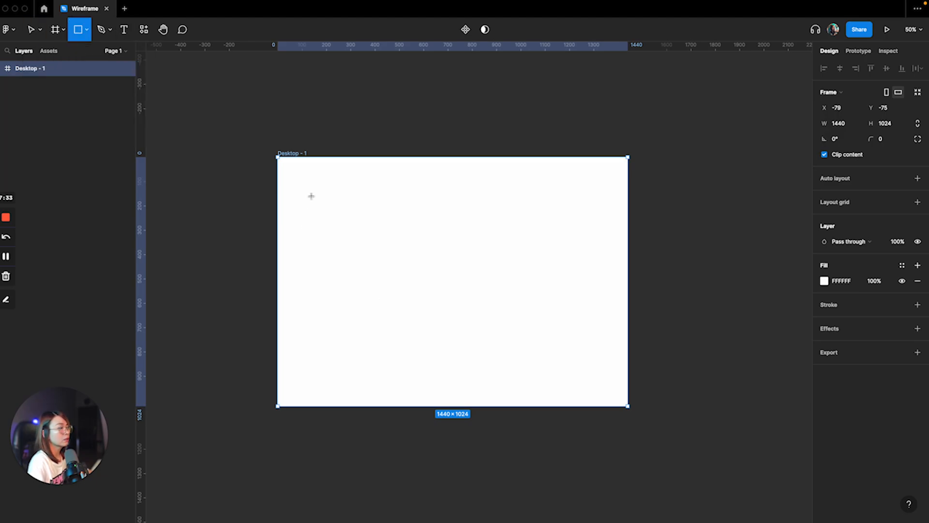
mouse_move(306, 189)
left_mouse_down()
mouse_move(423, 264)
mouse_move(393, 232)
mouse_move(351, 253)
left_mouse_up()
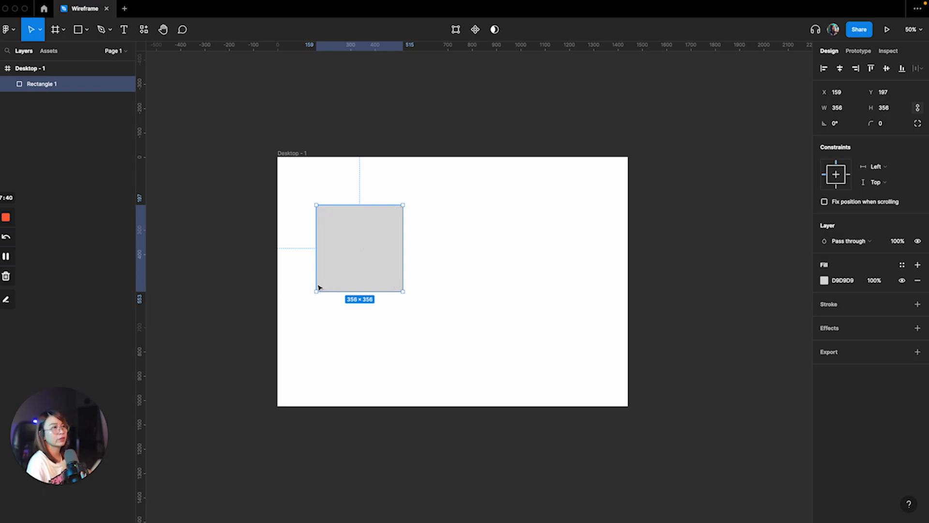
left_click_drag(364, 252, 365, 205)
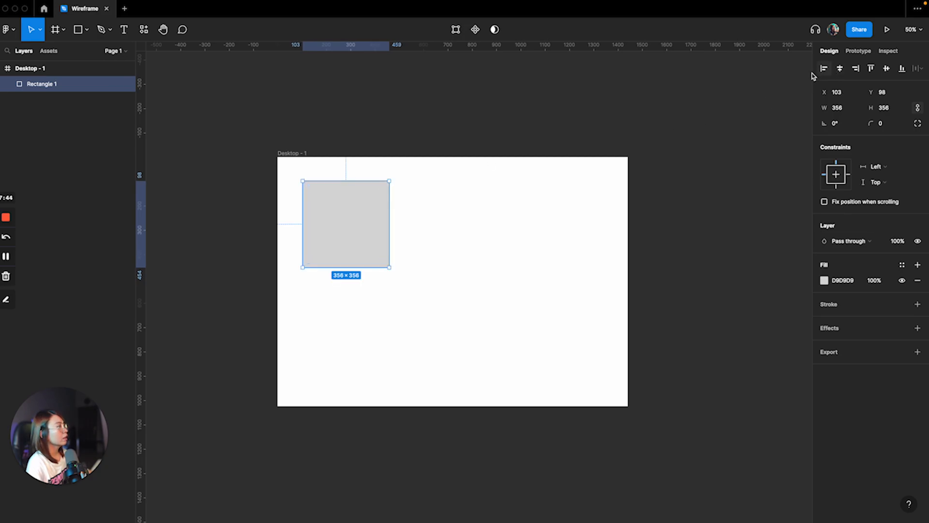
Step: Align the square to the frame's horizontal centre, left edge and right edge in turn
left_click(841, 69)
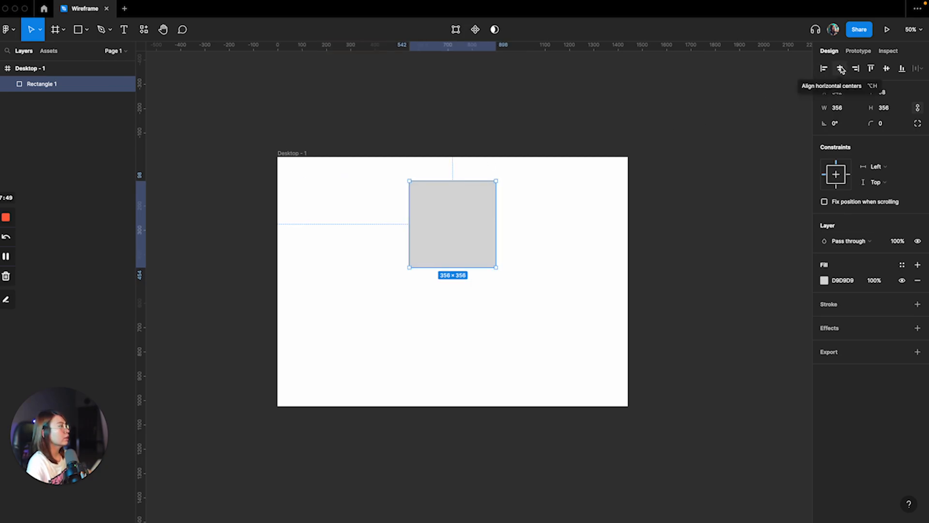
left_click(824, 68)
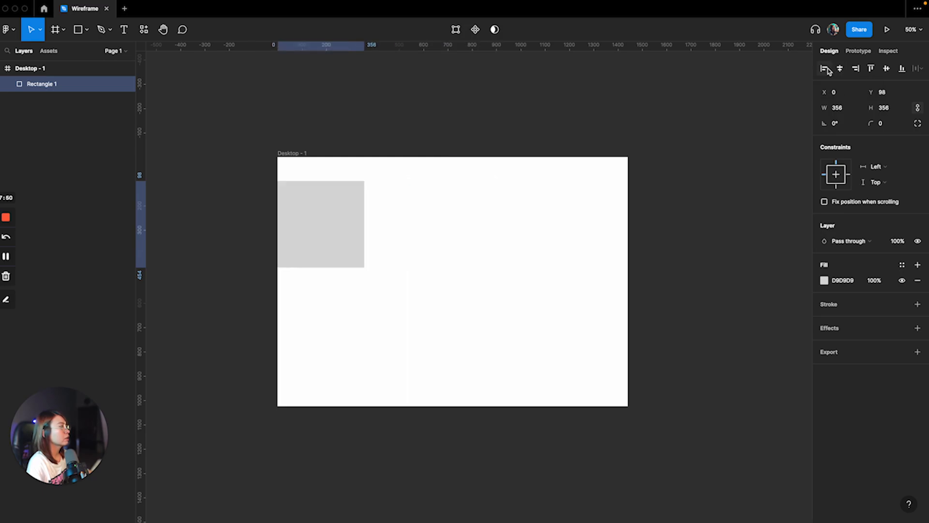
left_click(857, 70)
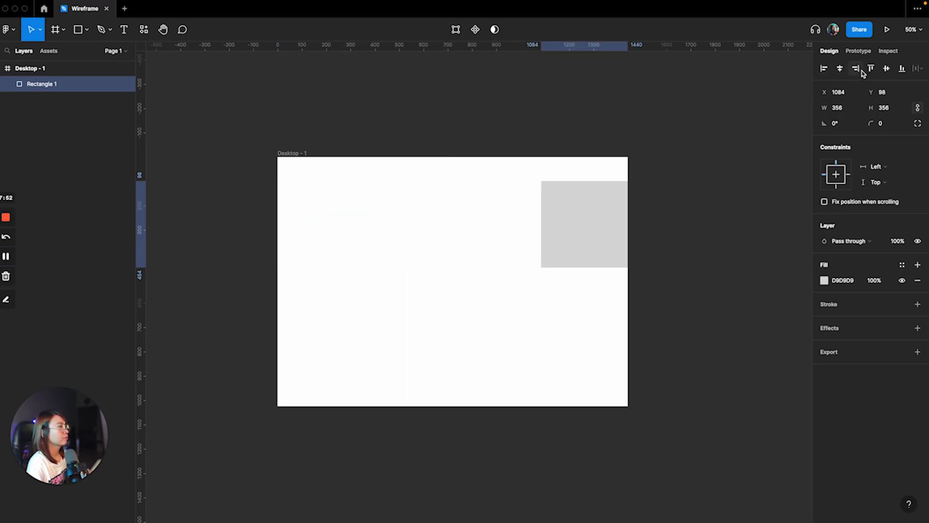
Step: Try vertical centre and top alignment on the square, finishing with it aligned to the frame's bottom and left edges
left_click(887, 69)
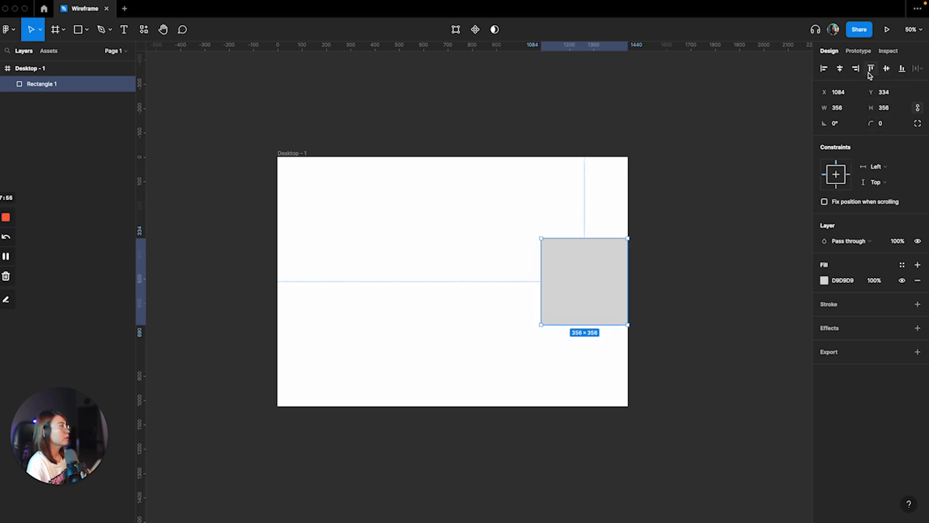
left_click(870, 69)
left_click(902, 69)
left_click(825, 70)
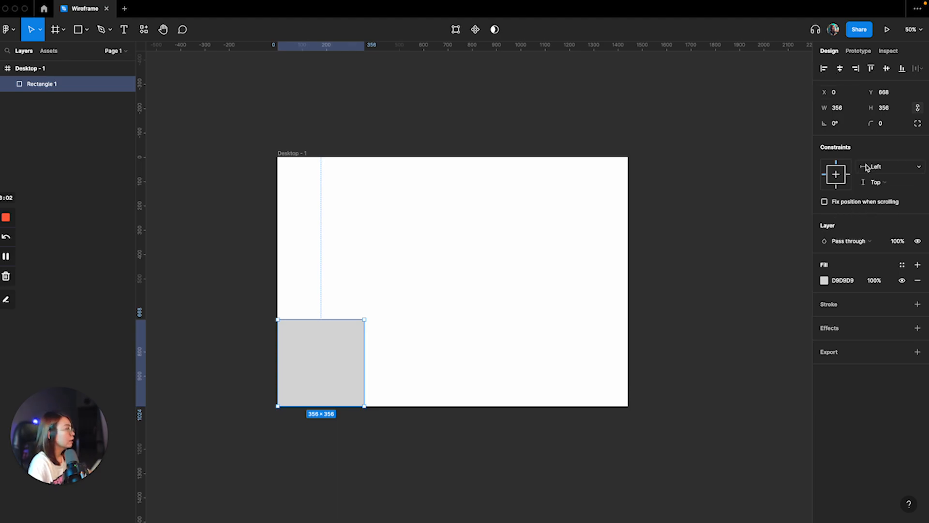
Step: Fix the square's position when scrolling and reshape it into a 1440 × 81 bar across the top of the desktop frame
left_click_drag(310, 350, 371, 246)
left_click(825, 201)
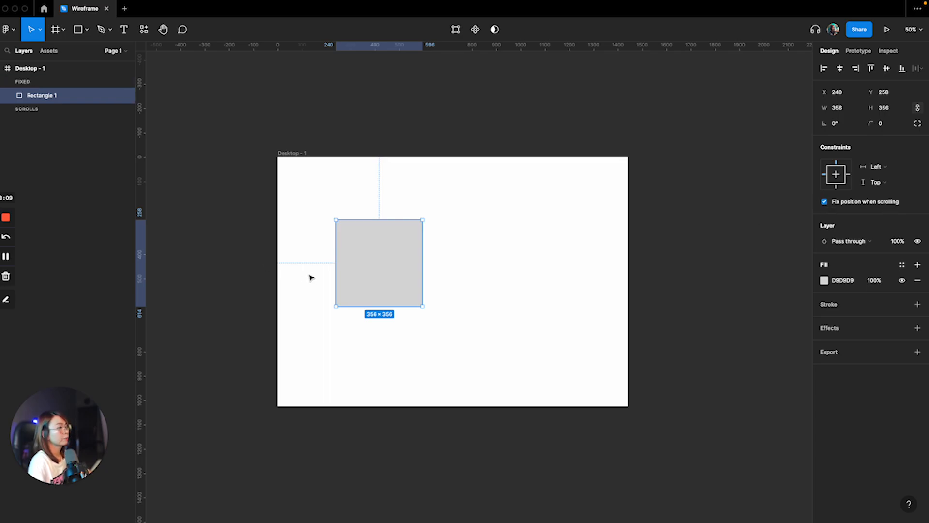
left_click_drag(383, 242, 629, 208)
left_click_drag(600, 243, 594, 177)
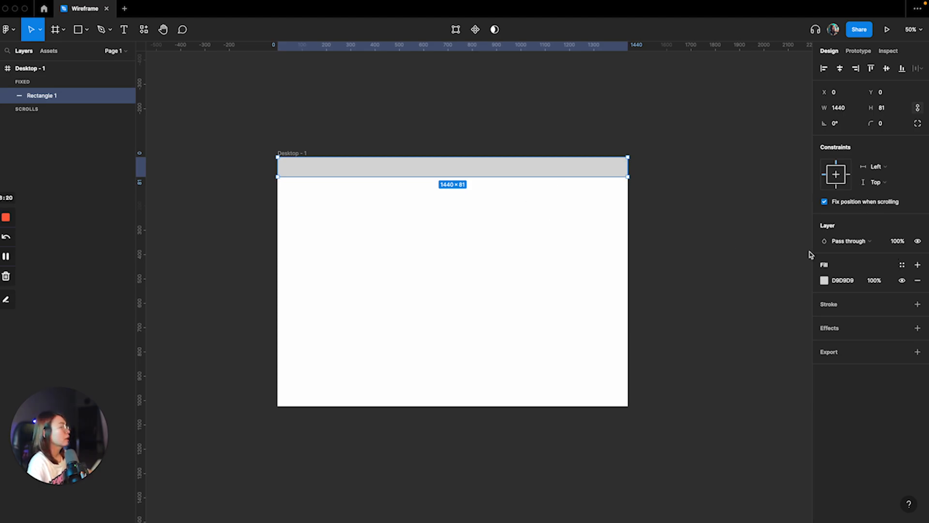
Step: Review the blend mode options for the bar's layer
left_click(829, 241)
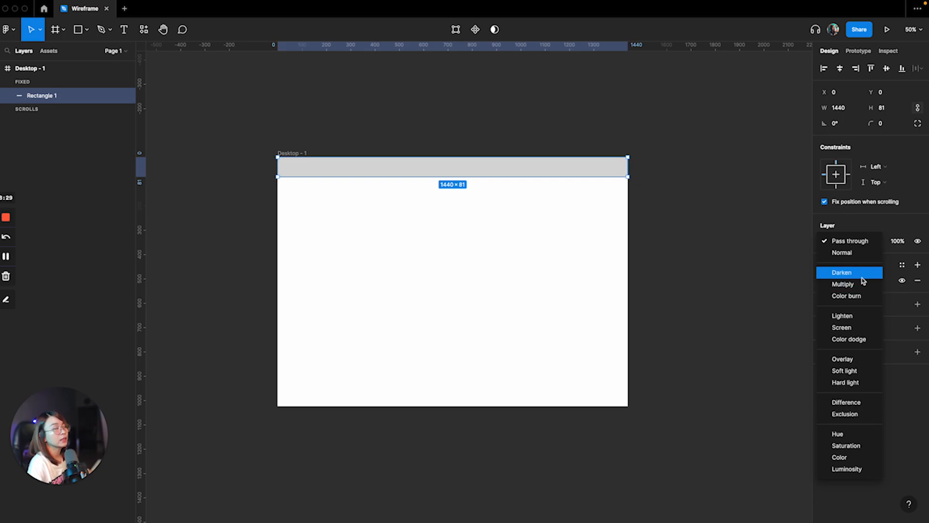
left_click(756, 289)
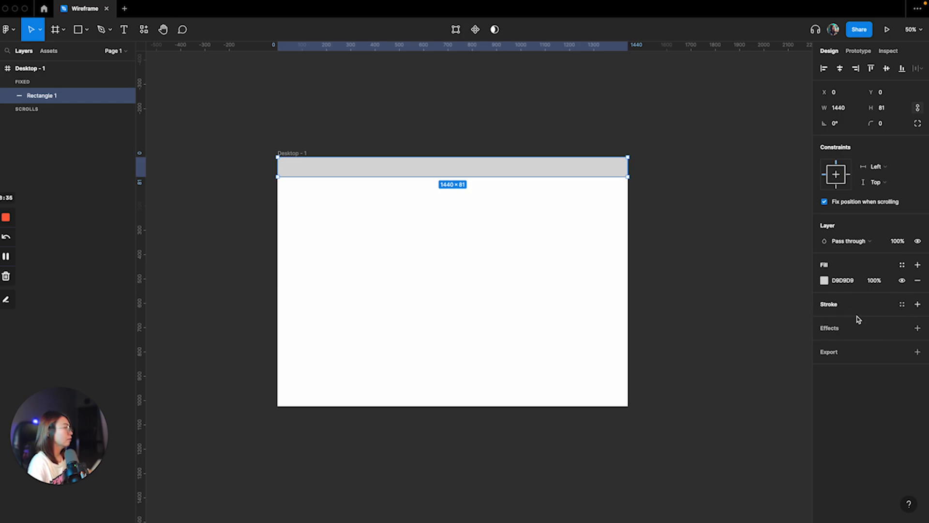
Step: Reshape the bar into a rectangle about 471 × 329 and place a duplicate beside it at about X 578, Y 90
left_click(533, 189)
left_click(525, 175)
left_click_drag(524, 177, 539, 238)
left_click(515, 271)
left_click(614, 216)
left_click_drag(628, 214, 515, 210)
left_click_drag(377, 205, 395, 226)
left_click_drag(534, 211, 488, 230)
key("super+d")
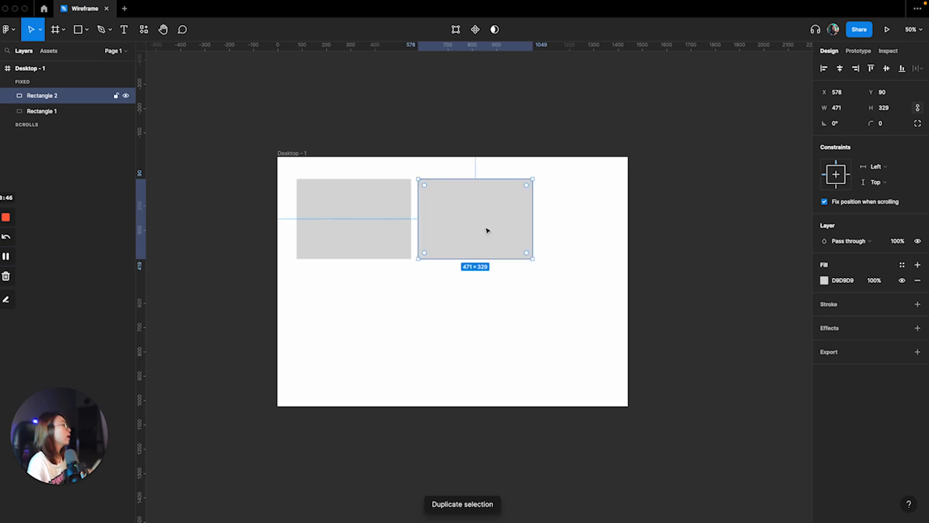
Step: Move both rectangles together to the desktop frame's left edge at about Y 92
left_click(426, 318)
left_click(393, 224)
left_click(443, 212, "shift")
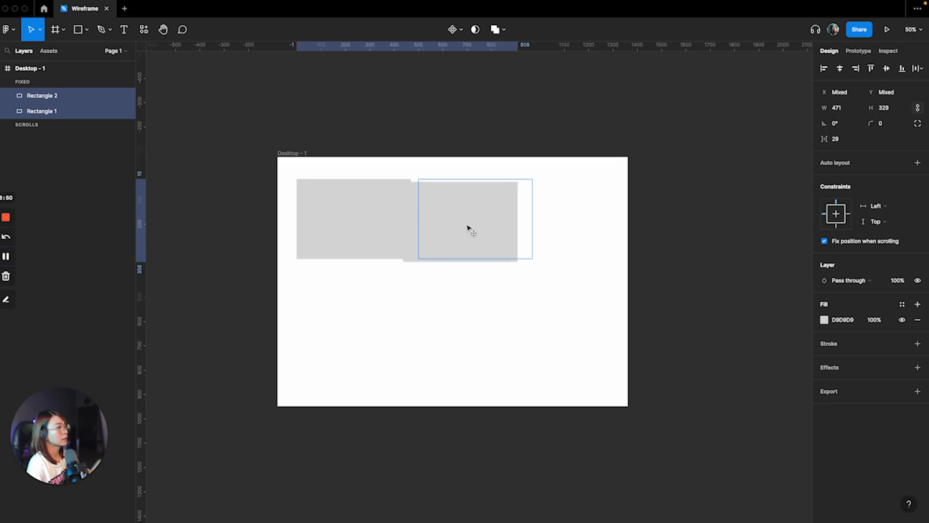
left_click_drag(395, 222, 371, 223)
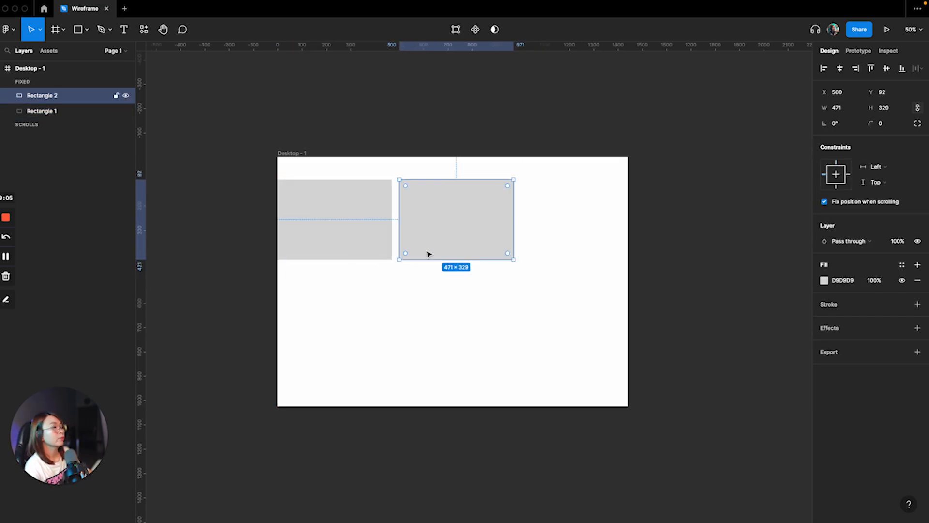
Step: Apply auto layout to the two side-by-side rectangles and try to widen the resulting frame
left_click(355, 239)
left_click(441, 235, "shift")
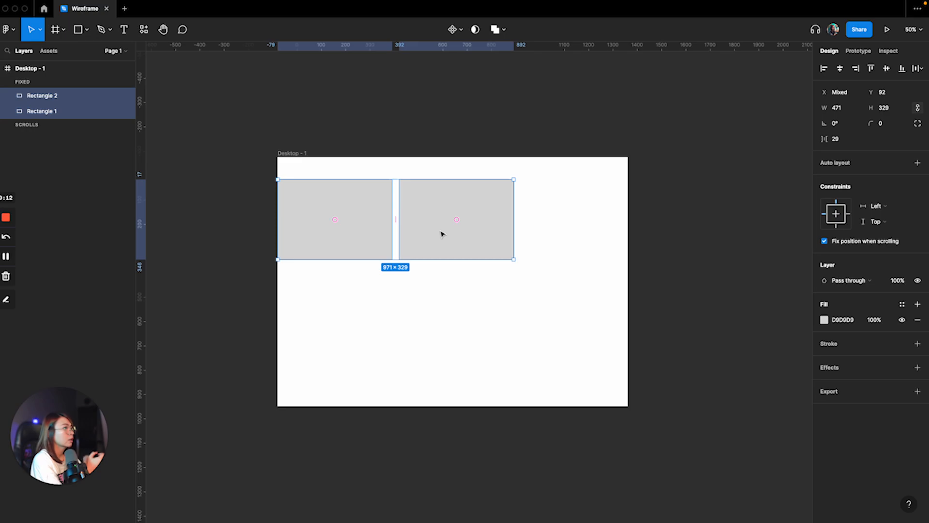
left_click(918, 162)
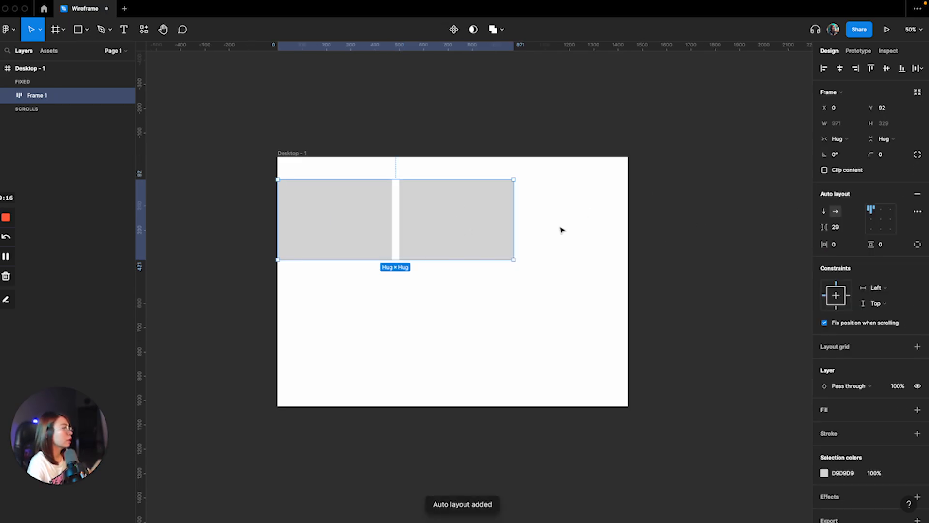
left_click_drag(513, 253, 571, 258)
double_click(572, 260)
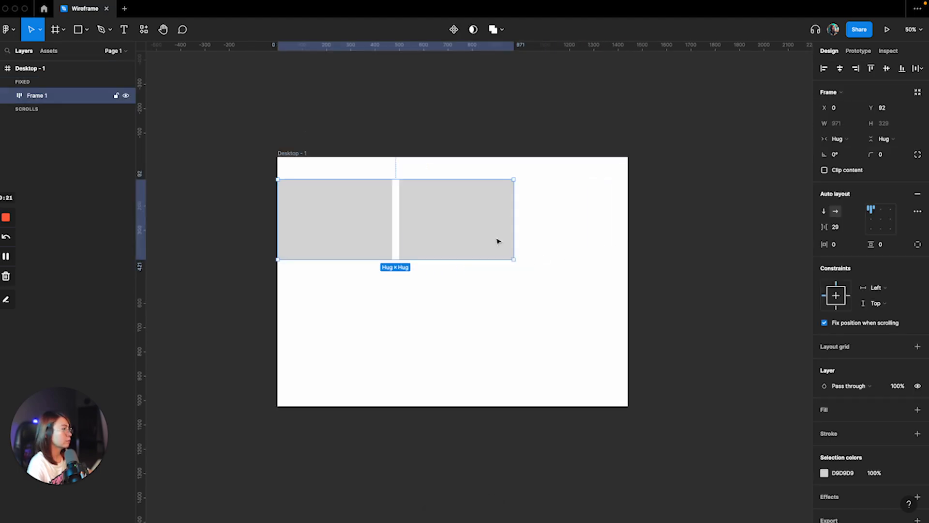
Step: Duplicate the auto layout row and place the copy directly below it with a gap of about 35
key("super+d")
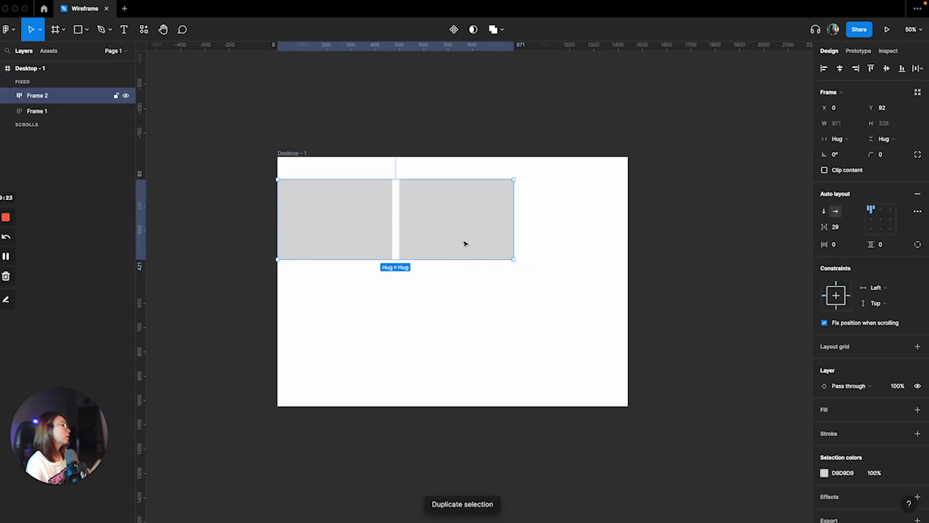
left_click_drag(465, 243, 464, 330)
Step: Combine both rows in a vertical auto layout and adjust the spacing between them to about 47
left_click(445, 247, "shift")
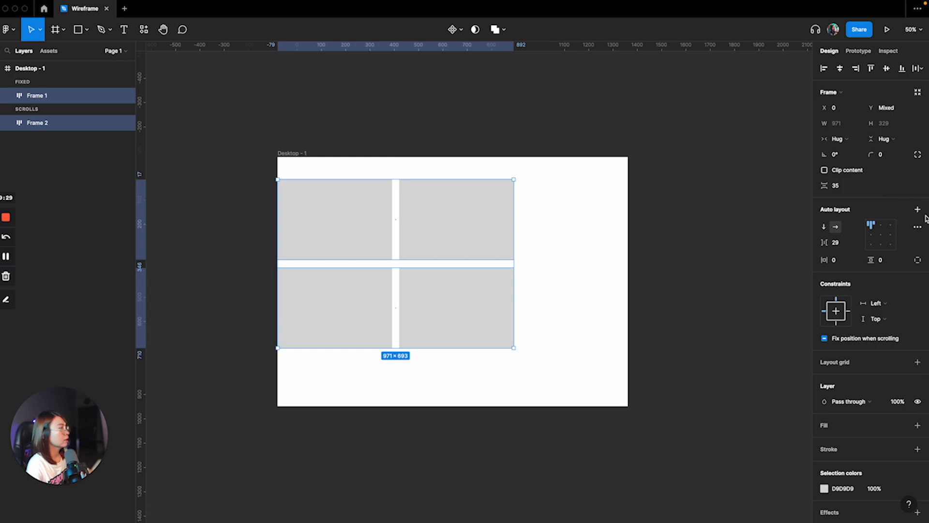
key("shift+a")
mouse_move(400, 265)
left_mouse_down()
mouse_move(390, 313)
mouse_move(400, 253)
mouse_move(398, 269)
left_mouse_up()
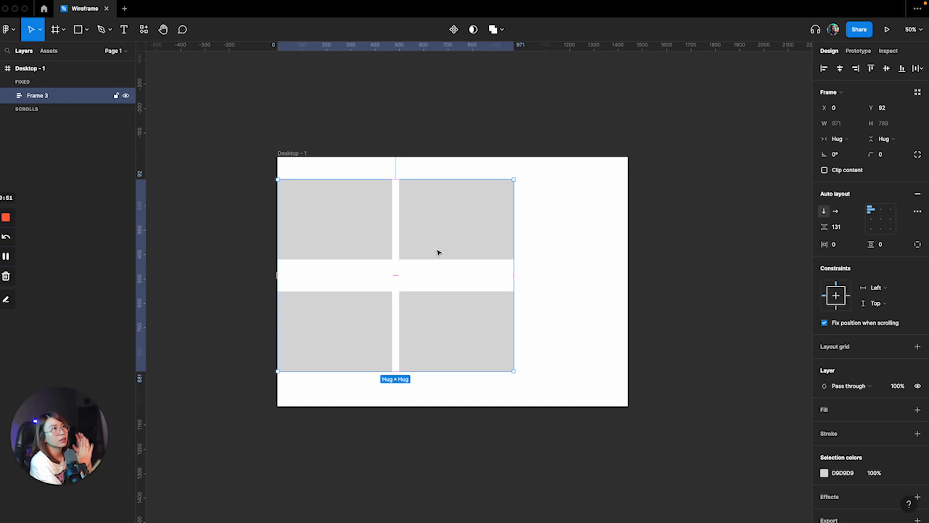
left_click_drag(438, 253, 405, 242)
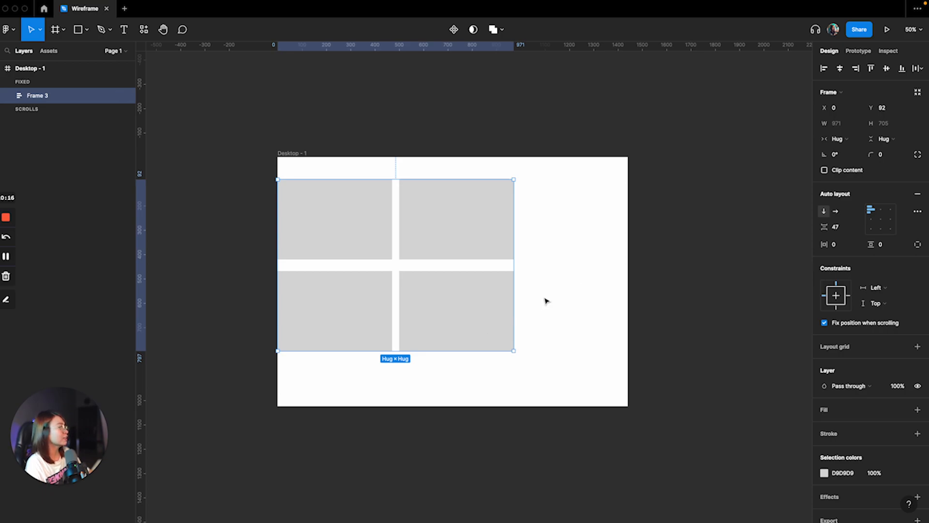
Step: Delete the rectangle grid and draw a new square about 348 × 348 at about X 333, Y 213 in the desktop frame
key("Delete")
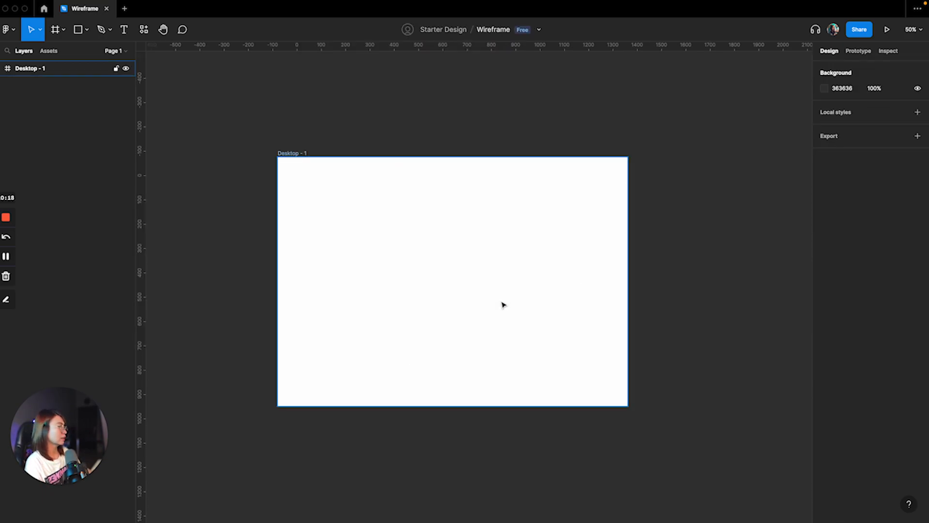
left_click(410, 246)
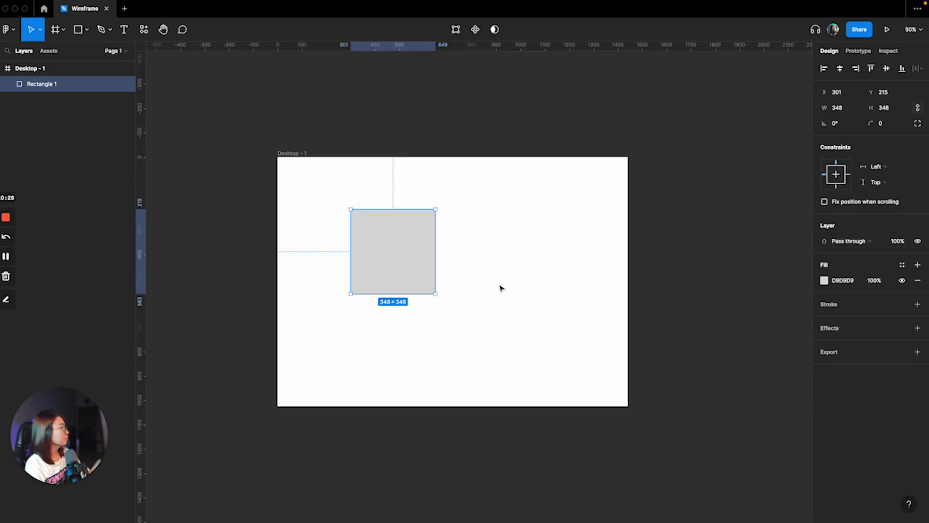
left_click_drag(424, 265, 432, 265)
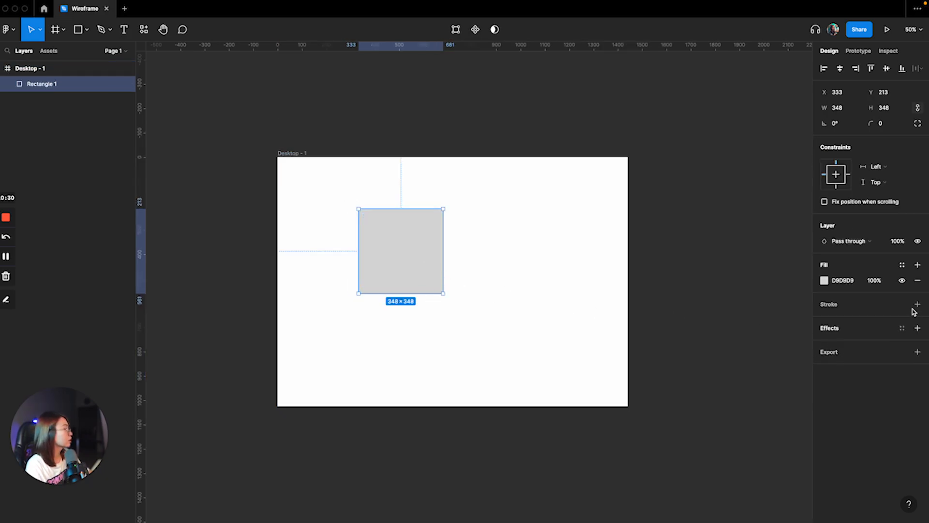
Step: Give the square a black 000000 stroke with a weight of 27 and move it to about X 227, Y 119
left_click(917, 304)
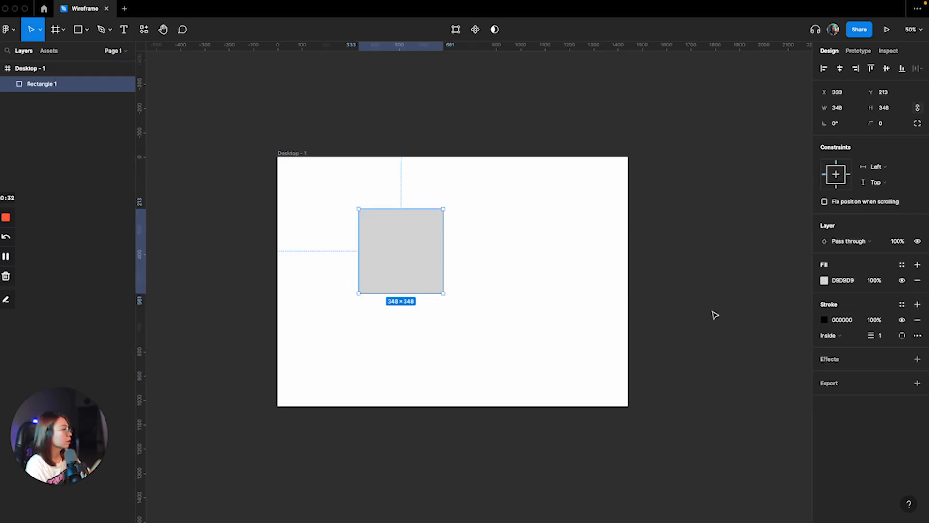
left_click(880, 338)
mouse_move(870, 335)
left_mouse_down()
mouse_move(879, 336)
mouse_move(856, 343)
mouse_move(894, 341)
left_mouse_up()
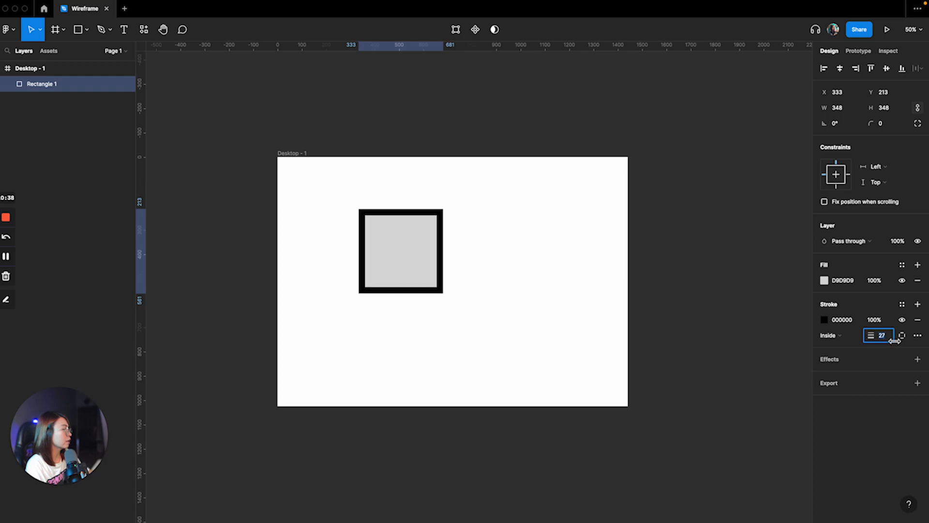
left_click_drag(399, 270, 373, 245)
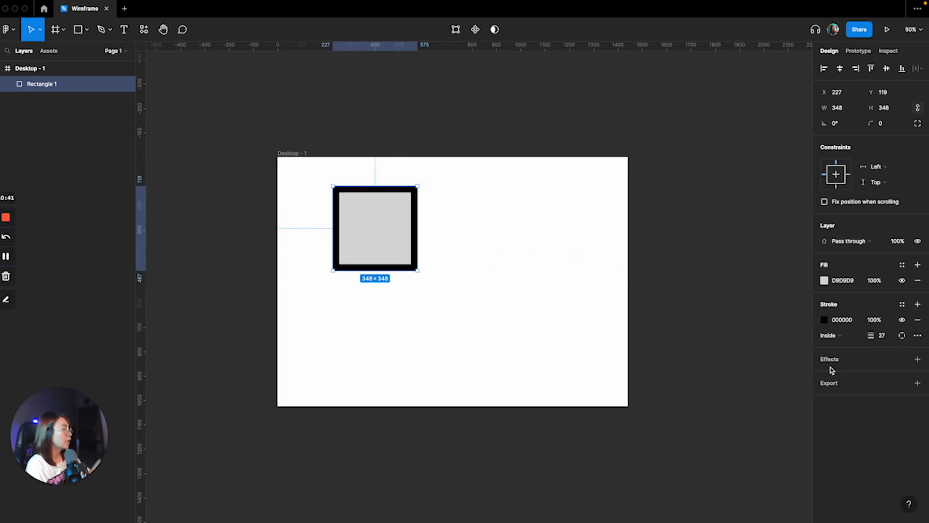
Step: Compare the Center, Inside and Outside stroke positions on the square, finishing with Outside
left_click(835, 336)
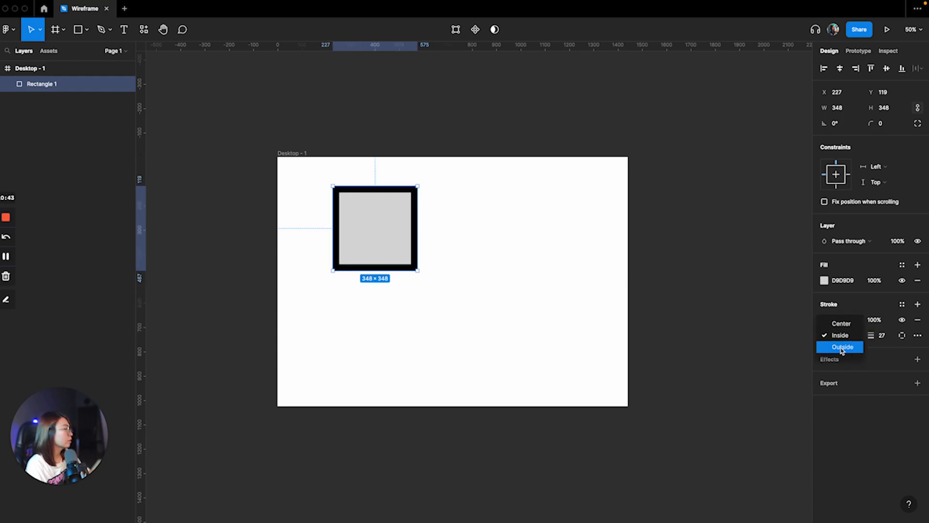
left_click(842, 347)
left_click(841, 335)
left_click(840, 323)
left_click(844, 335)
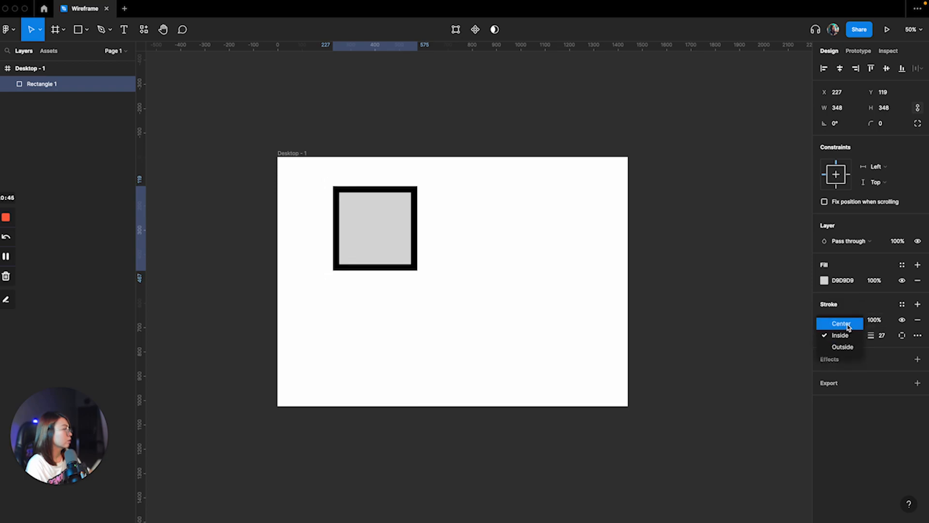
left_click(848, 328)
left_click(844, 335)
left_click(842, 344)
left_click(842, 335)
left_click(841, 345)
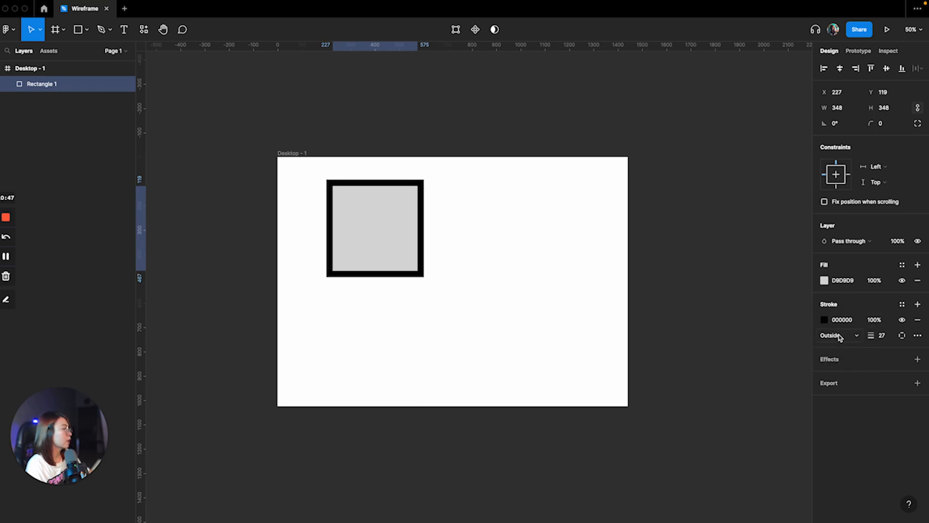
Step: Review the square's advanced stroke settings, trying the Dash style and returning to Solid
left_click(917, 335)
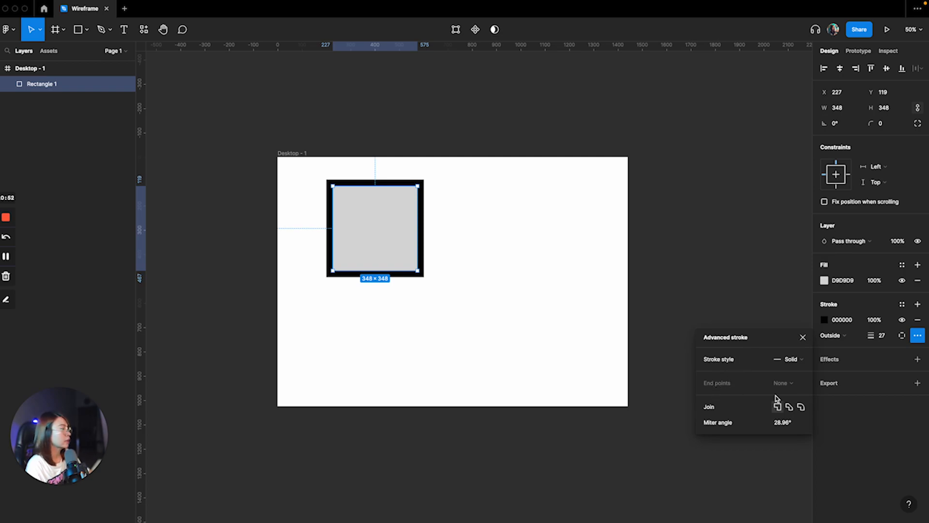
left_click(791, 359)
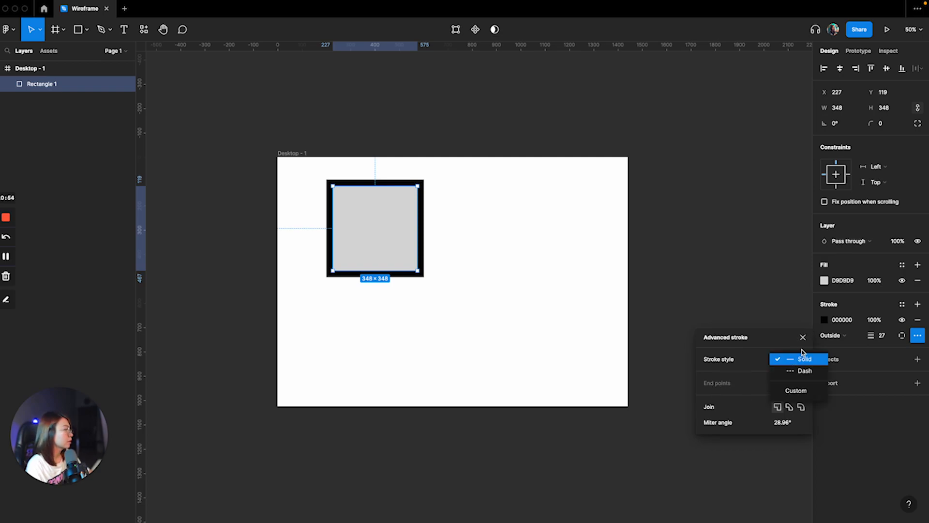
left_click(801, 371)
left_click(792, 361)
left_click(793, 346)
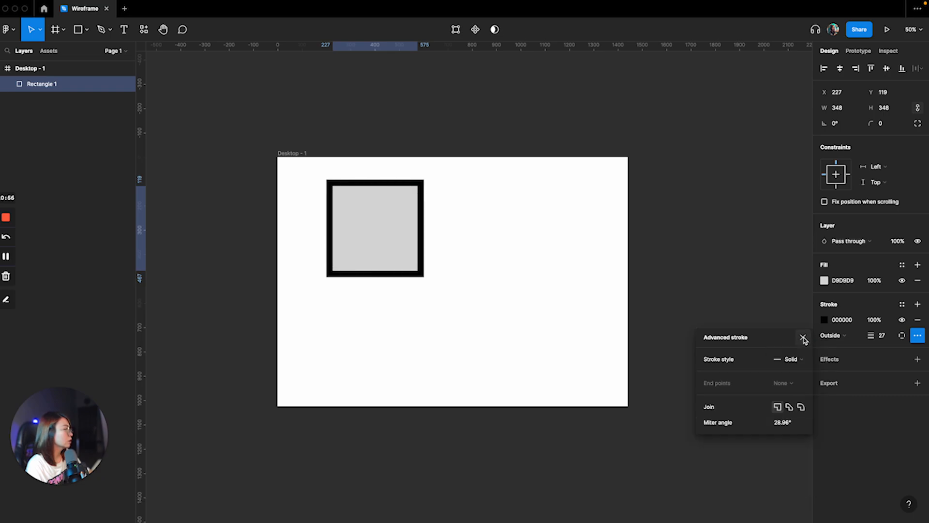
left_click(803, 337)
Step: Add a drop shadow effect to the square and review its settings and the other effect types
left_click(902, 360)
left_click(902, 360)
left_click(918, 359)
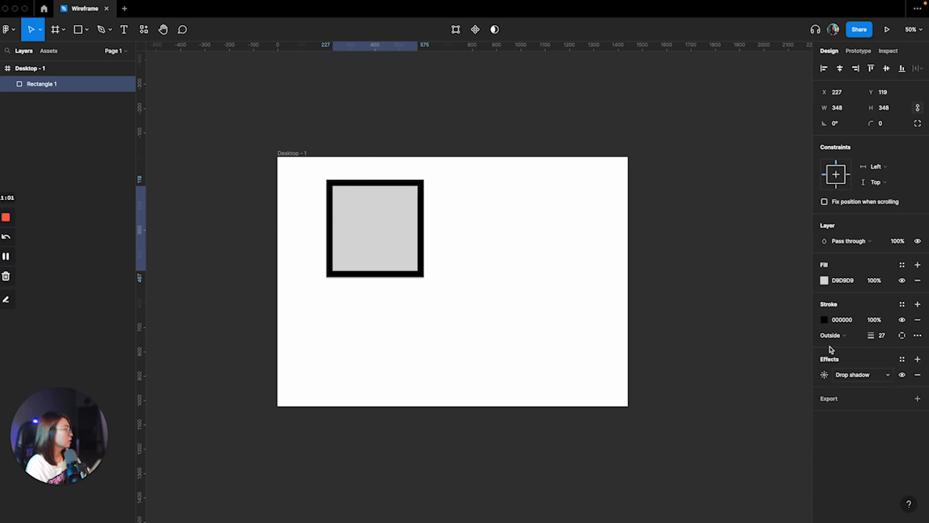
left_click(824, 375)
left_click(716, 399)
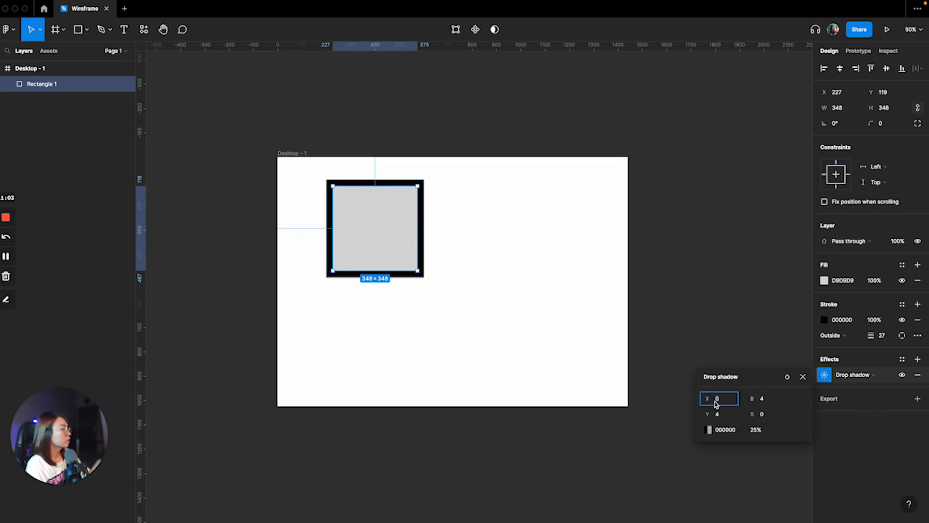
left_click(853, 375)
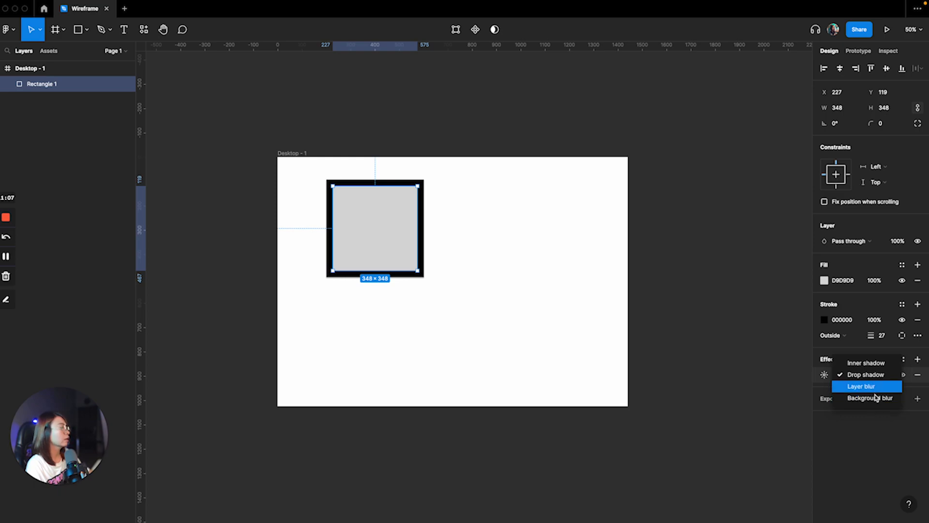
left_click(820, 386)
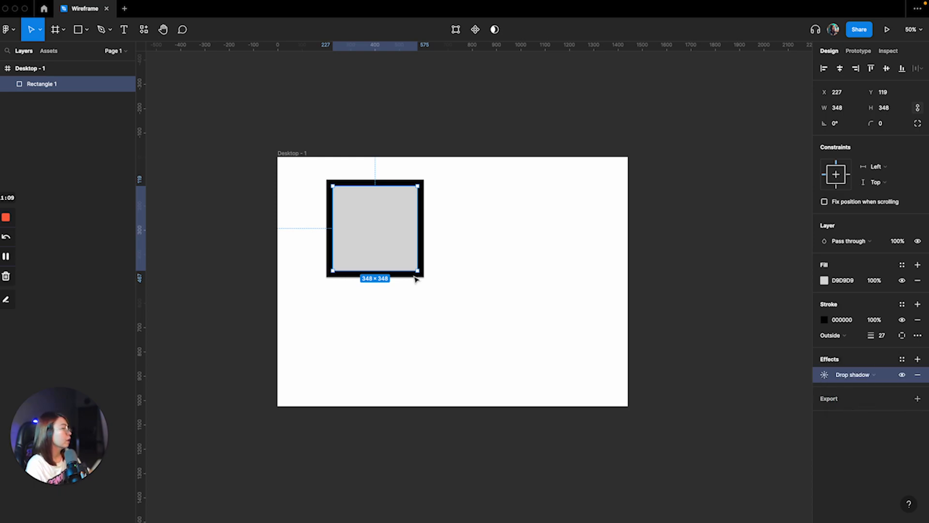
Step: Delete the stroked square from the desktop frame
left_click(460, 263)
left_click_drag(312, 176, 472, 296)
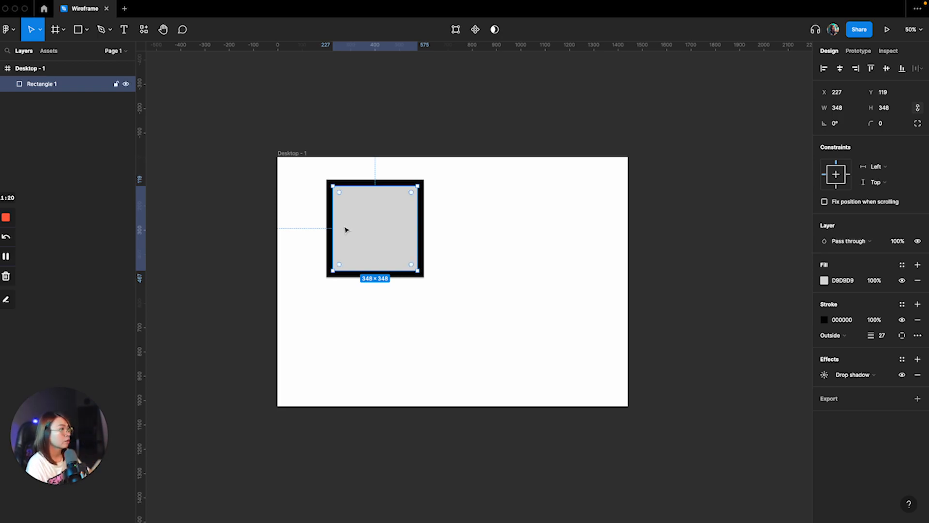
key("Delete")
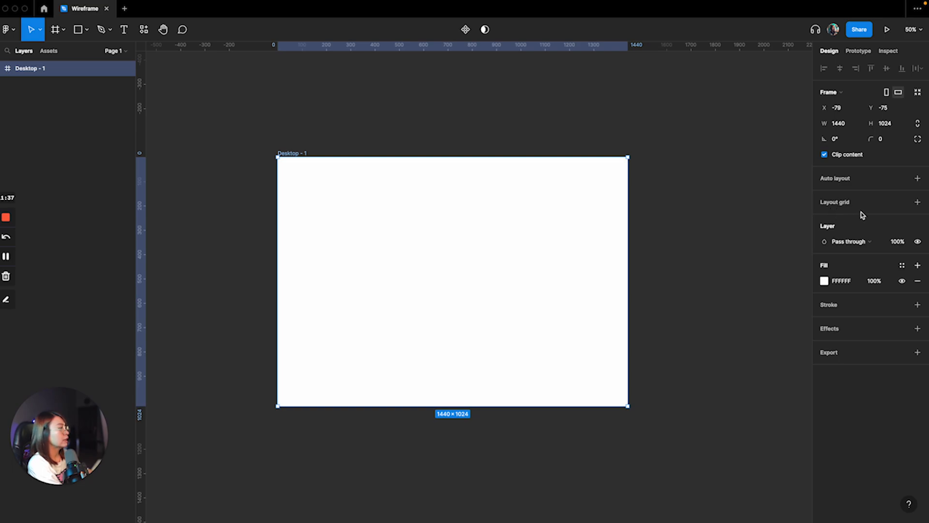
Step: Add a layout grid to the desktop frame, change it to Columns and set the count to 8
left_click(918, 206)
left_click(825, 219)
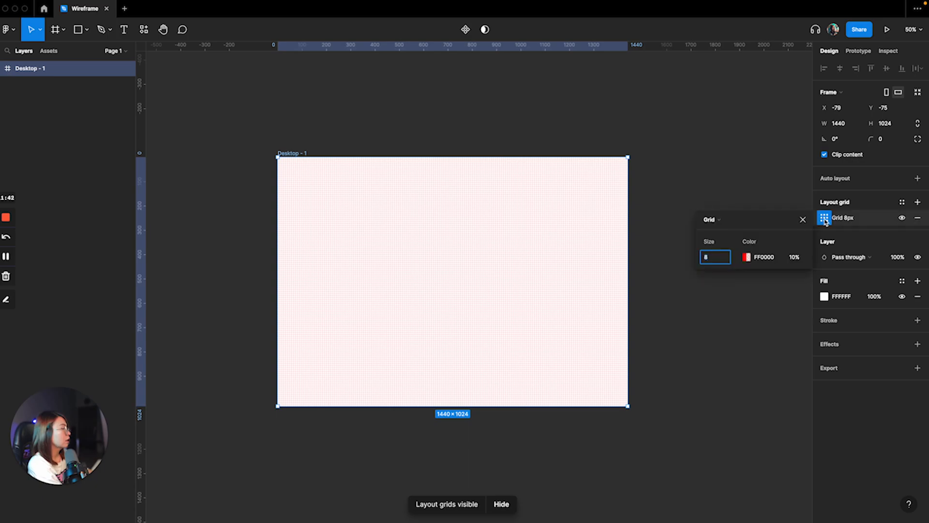
left_click(719, 222)
left_click(738, 231)
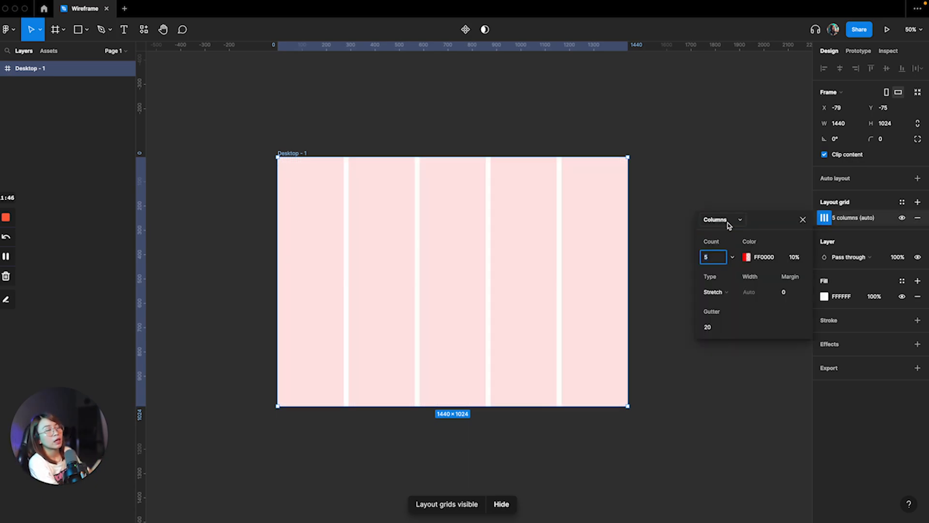
double_click(717, 257)
type("8")
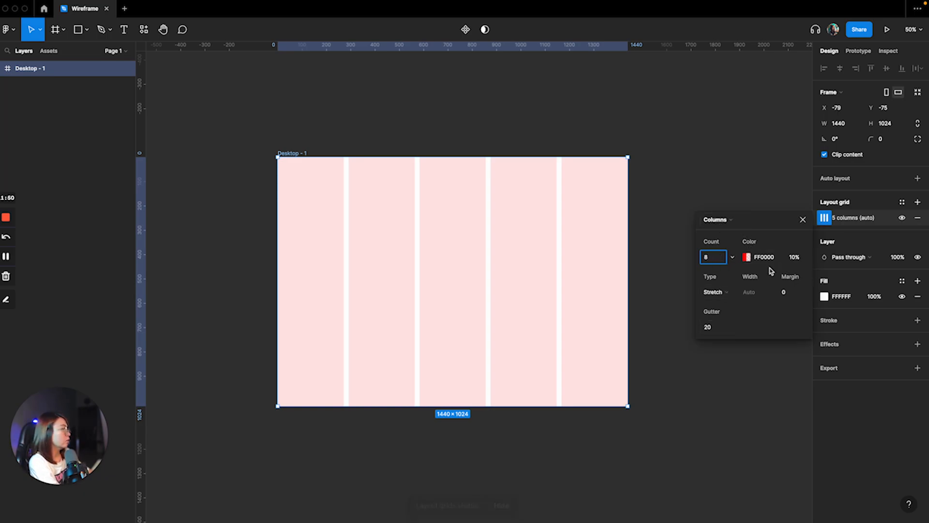
Step: Review the alignment types available for the column grid, keeping Stretch
left_click(717, 292)
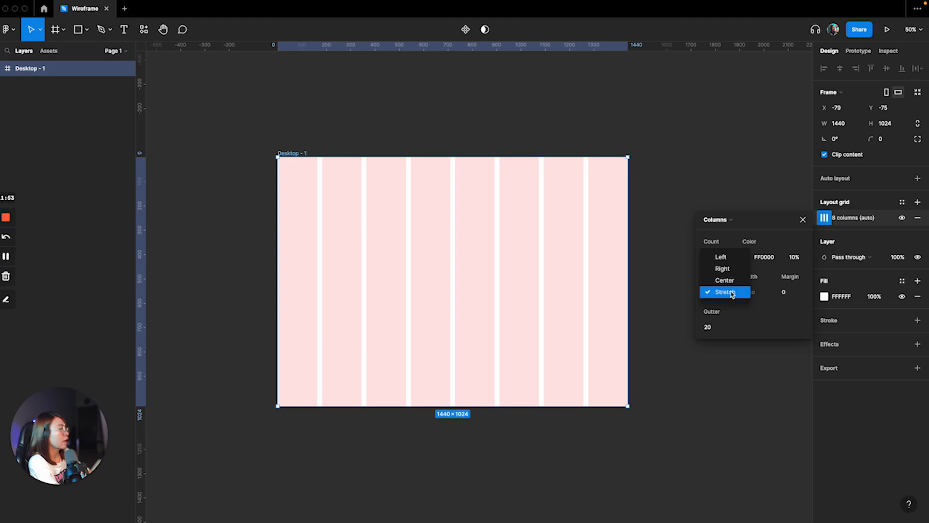
left_click(726, 281)
left_click(727, 290)
left_click(728, 303)
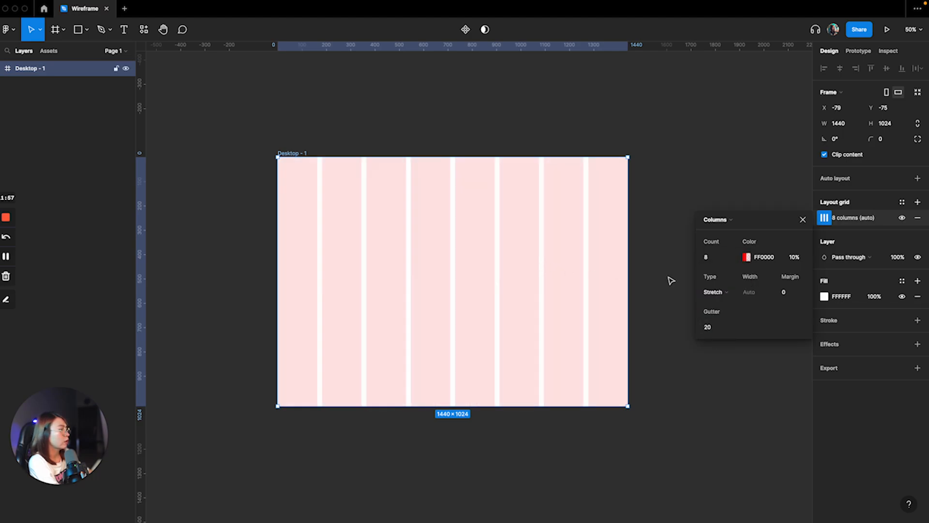
Step: Set the opacity of the column grid's colour to 4% and close the grid settings
left_click(784, 293)
left_click(795, 259)
type("4")
key("Return")
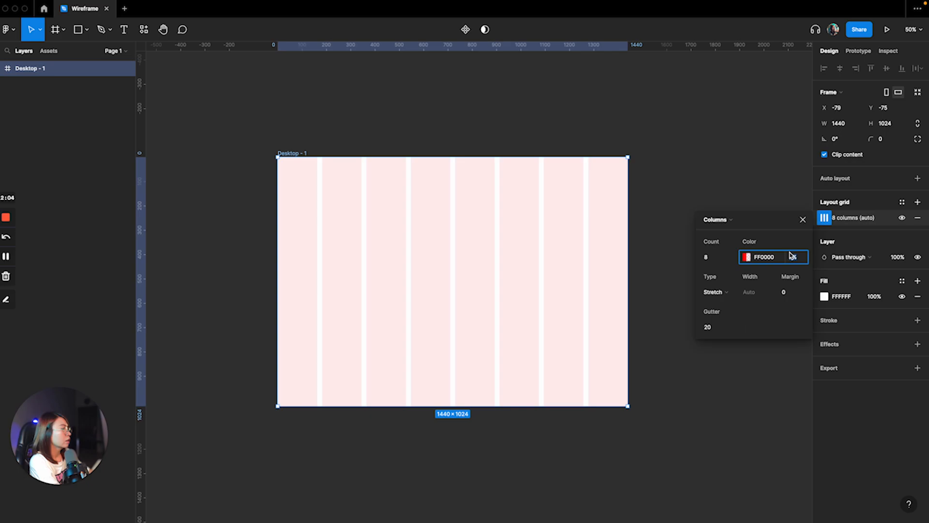
left_click(803, 219)
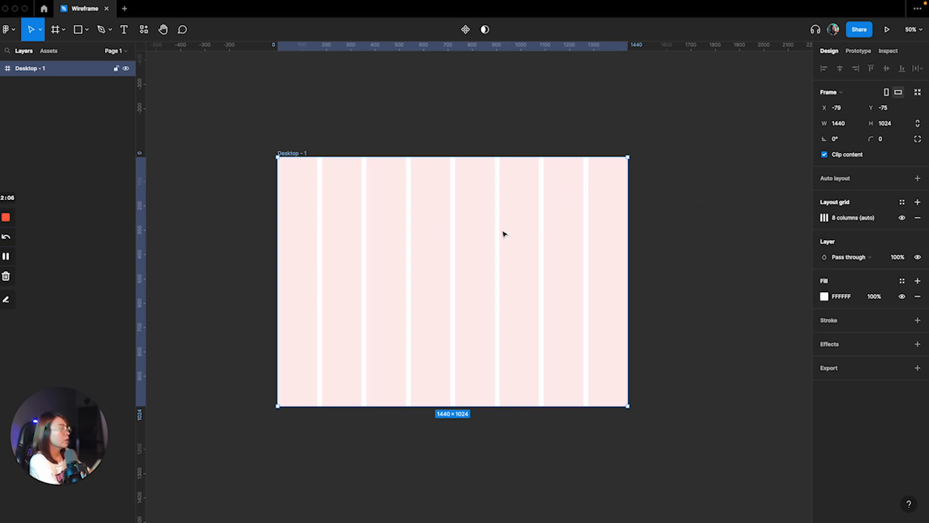
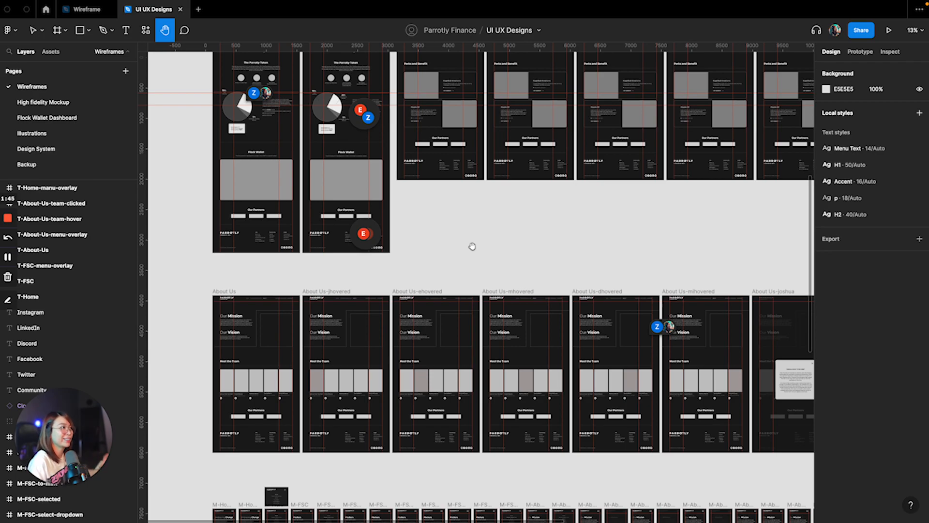
Step: Examine the desktop and mobile layouts on the Wireframes page of the UI UX Designs file
scroll(473, 246, "down", 3)
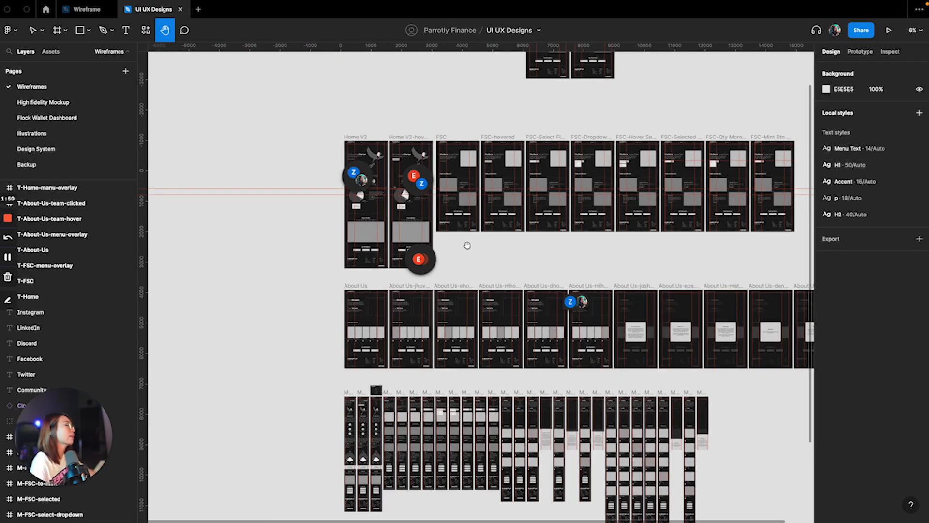
left_click_drag(569, 233, 488, 370)
left_click_drag(442, 520, 460, 275)
scroll(459, 275, "up", 3)
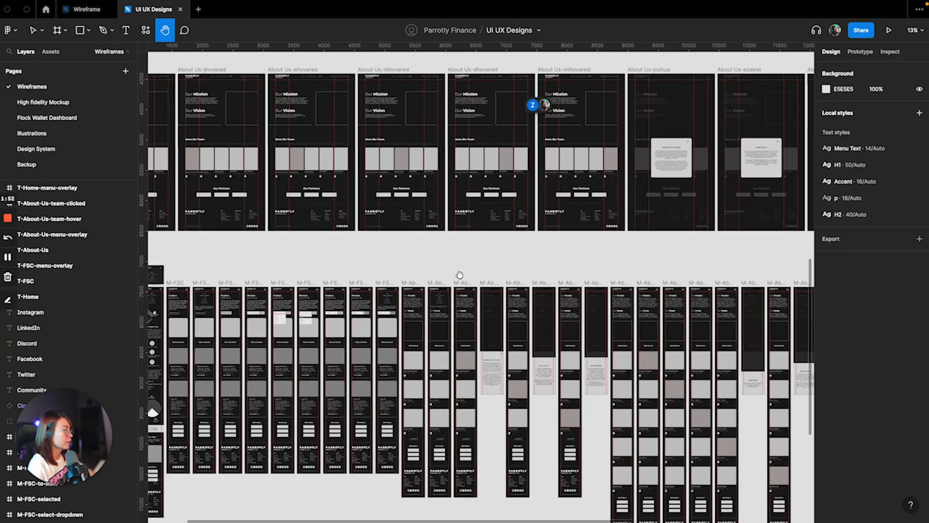
scroll(434, 240, "down", 1)
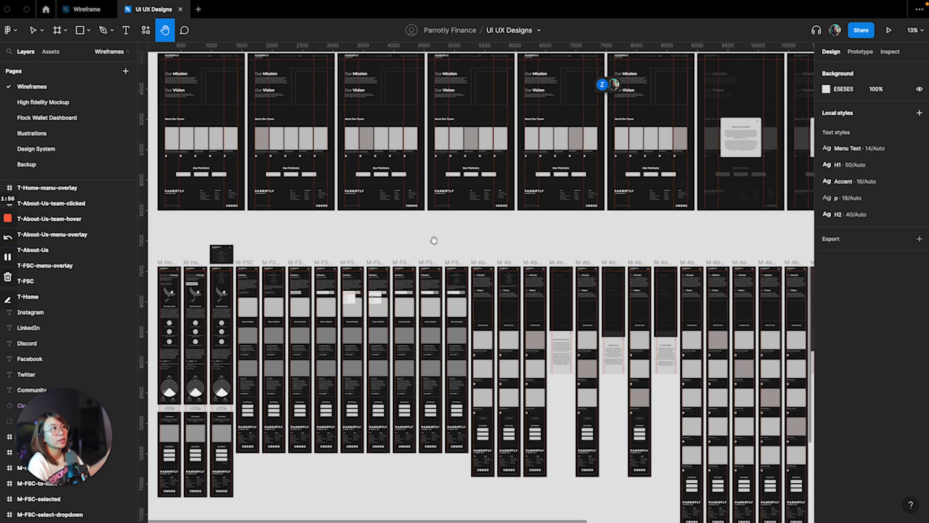
left_click_drag(344, 158, 362, 200)
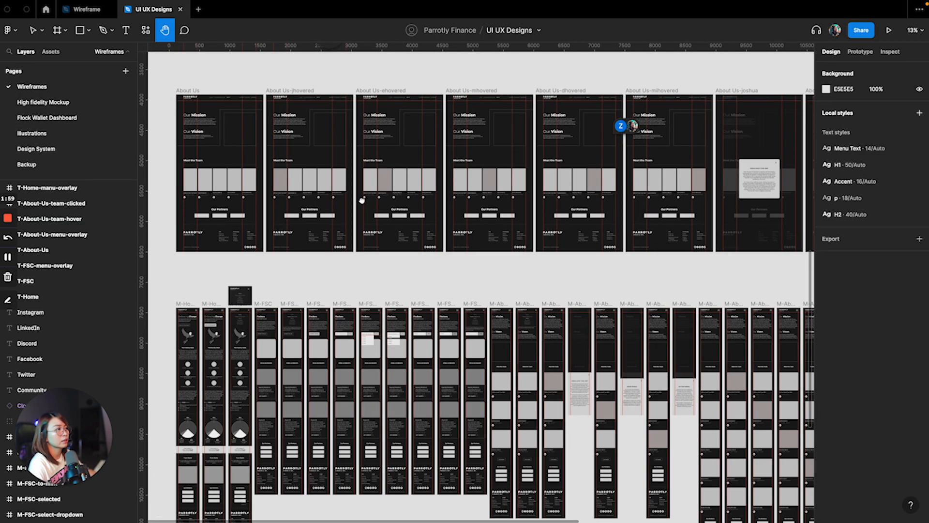
scroll(385, 202, "down", 3)
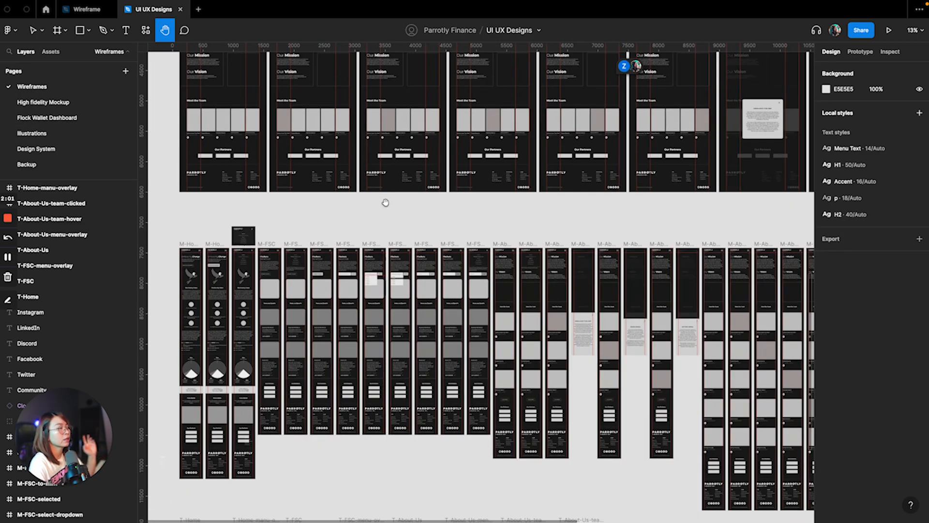
Step: Open the High fidelity Mockup page and examine its desktop and mobile About Us, home and FSC designs
left_click(48, 102)
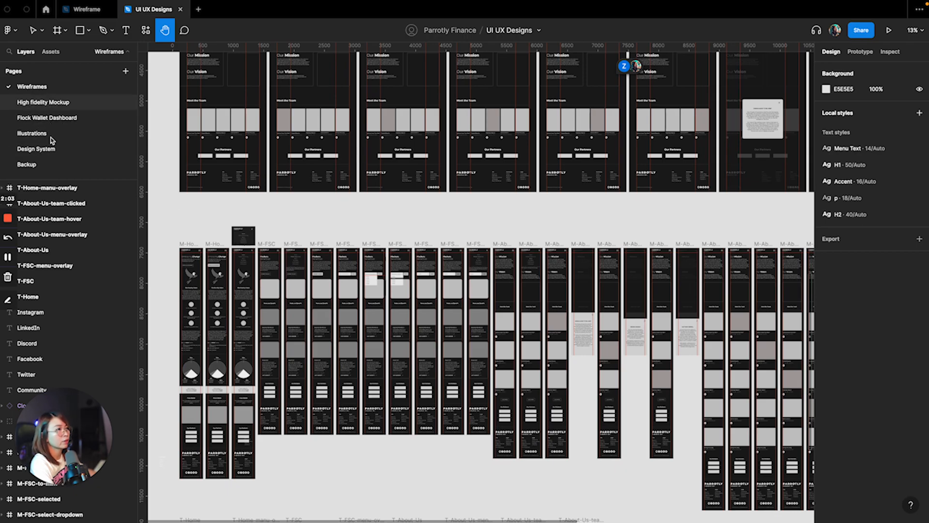
scroll(410, 253, "up", 5)
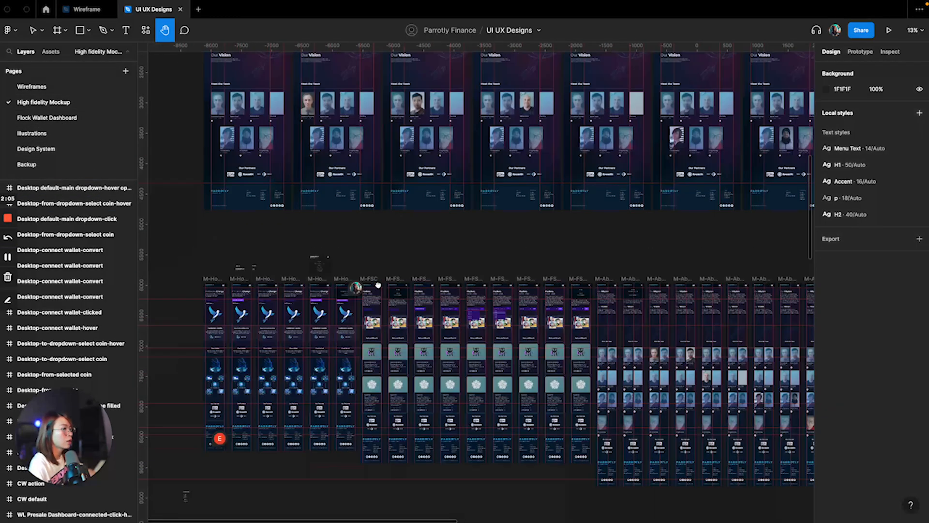
key("super+plus")
left_click_drag(378, 284, 434, 434)
key("super+minus")
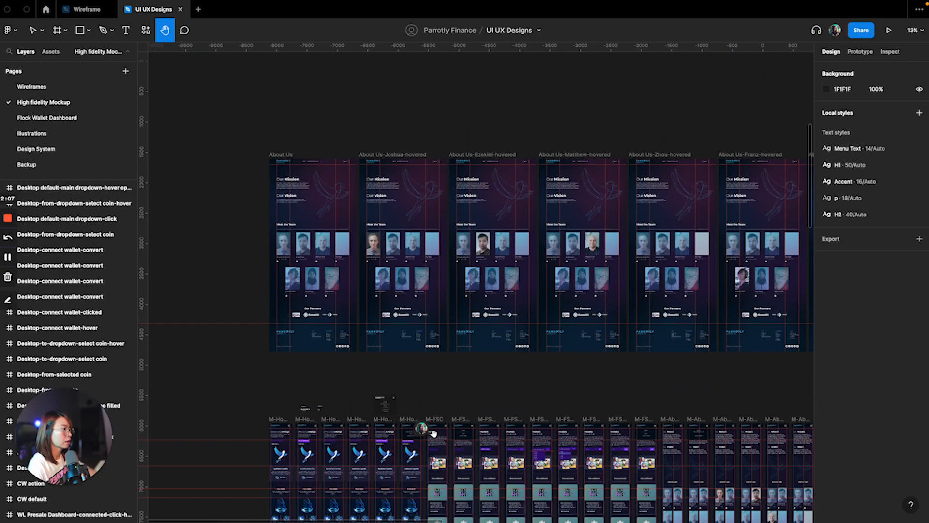
left_click_drag(499, 415, 462, 251)
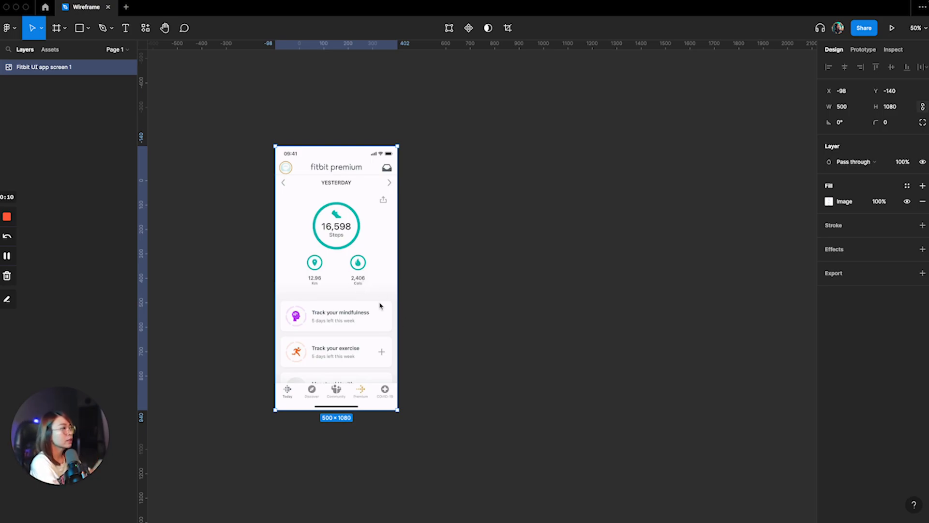
Step: Reposition the Fitbit app screenshot on the canvas at about X -65, Y -64
left_click_drag(336, 221, 327, 241)
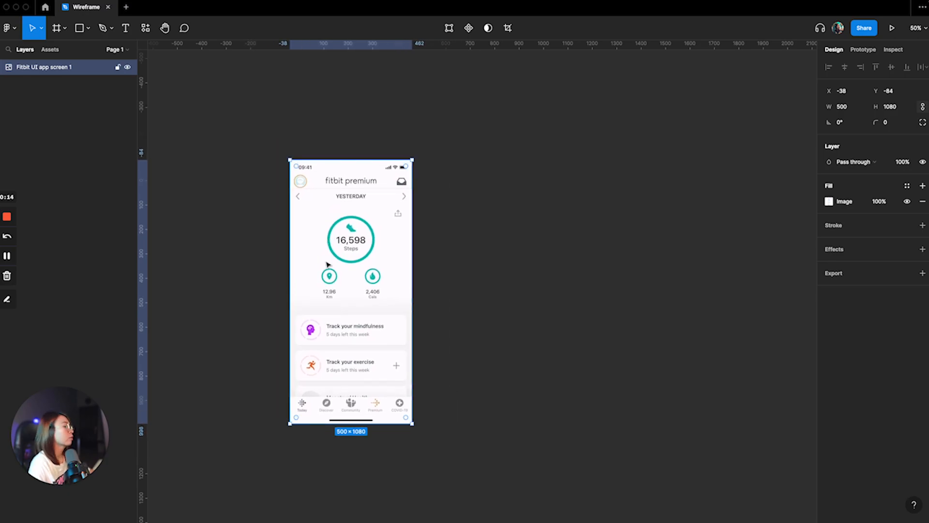
left_click_drag(357, 288, 360, 273)
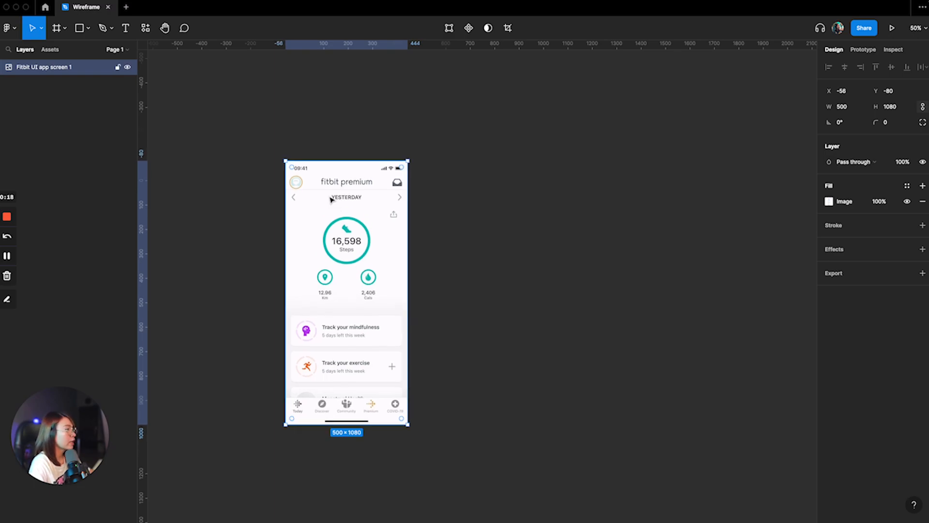
left_click_drag(345, 247, 342, 234)
mouse_move(345, 246)
left_mouse_down()
mouse_move(342, 234)
mouse_move(345, 248)
left_mouse_up()
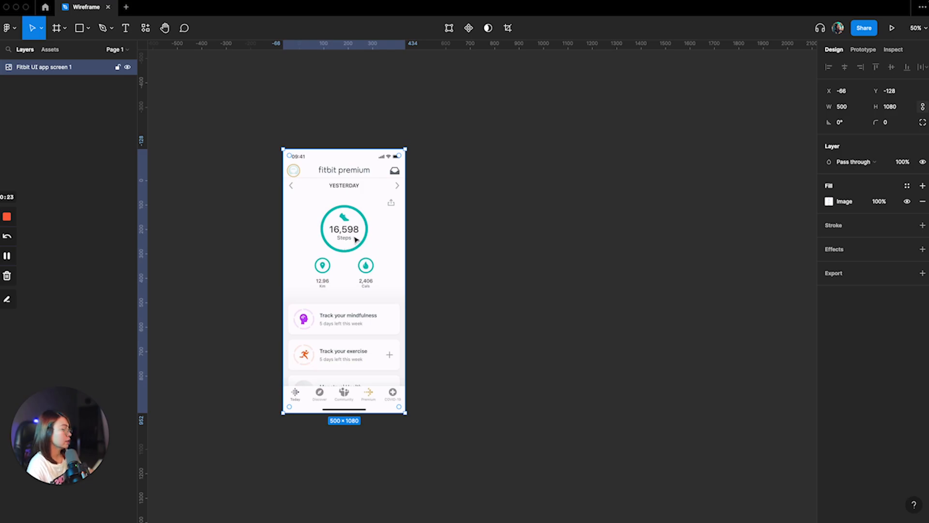
key("shift+0")
left_click_drag(264, 263, 398, 310)
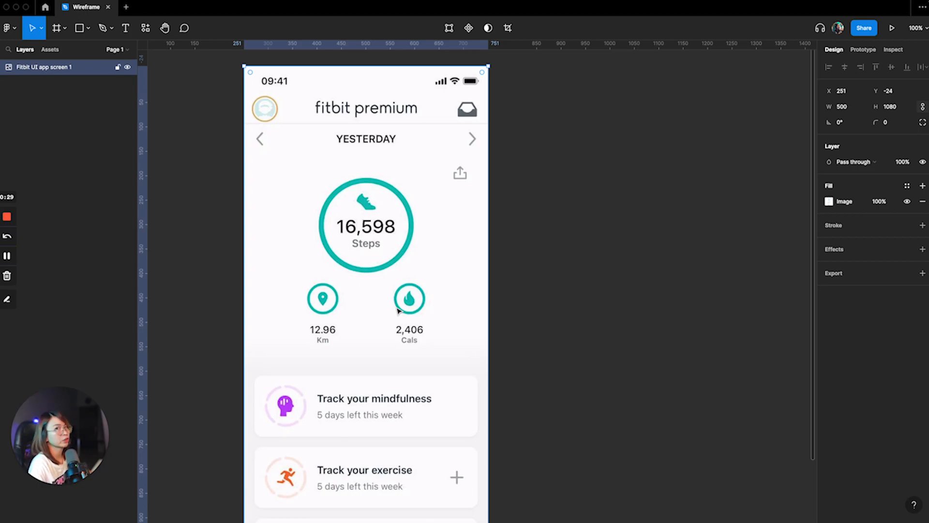
key("minus")
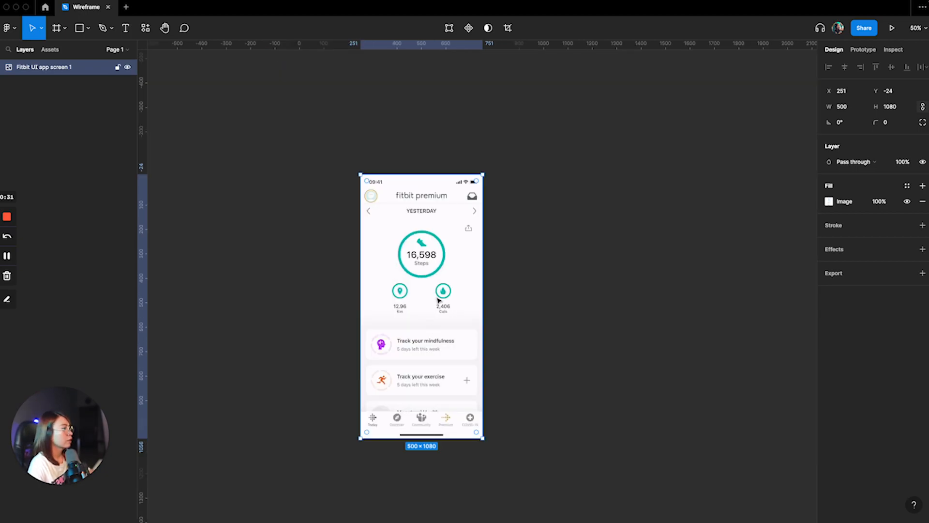
left_click_drag(433, 256, 385, 247)
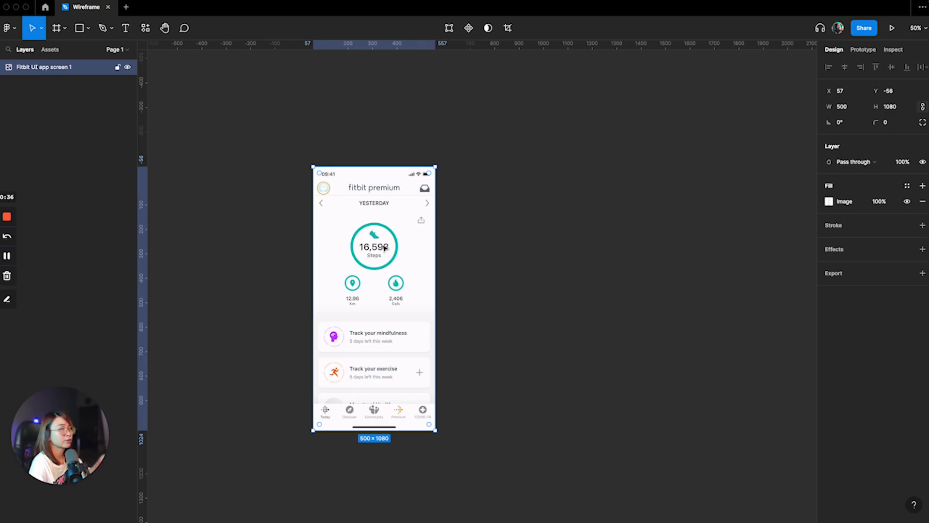
left_click_drag(385, 247, 380, 248)
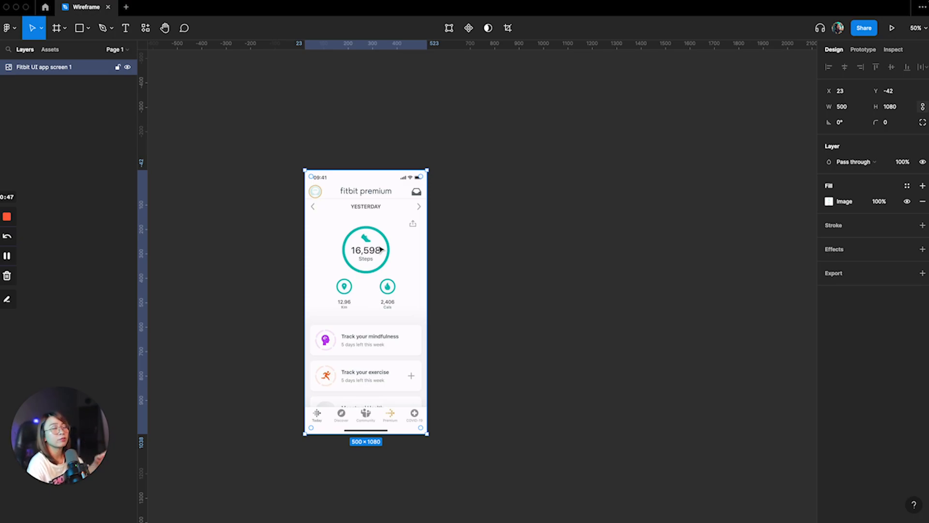
mouse_move(381, 249)
left_mouse_down()
mouse_move(372, 243)
mouse_move(367, 252)
left_mouse_up()
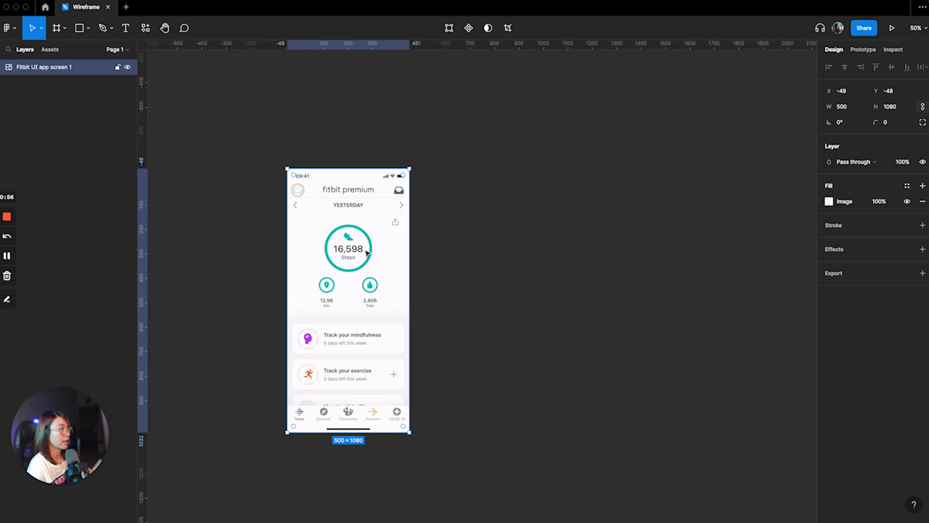
left_click_drag(359, 252, 351, 244)
left_click(57, 30)
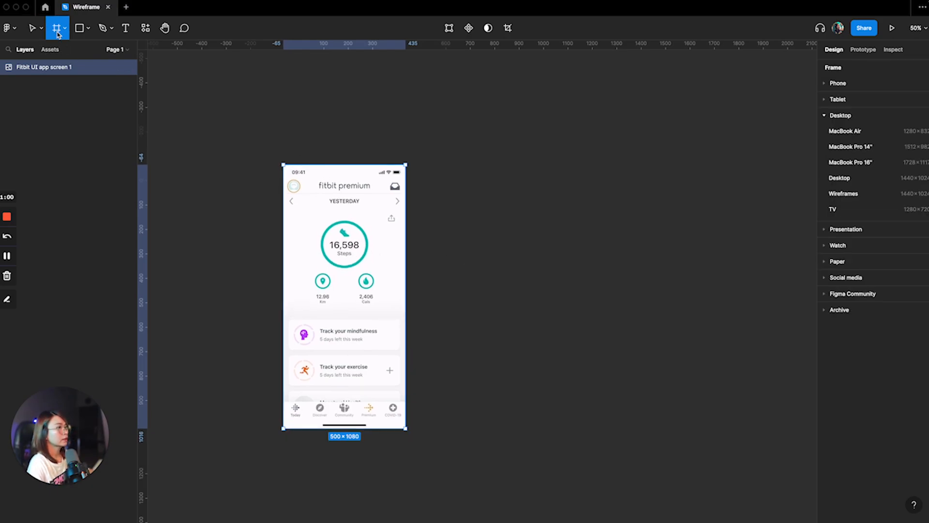
left_click(829, 115)
left_click(828, 85)
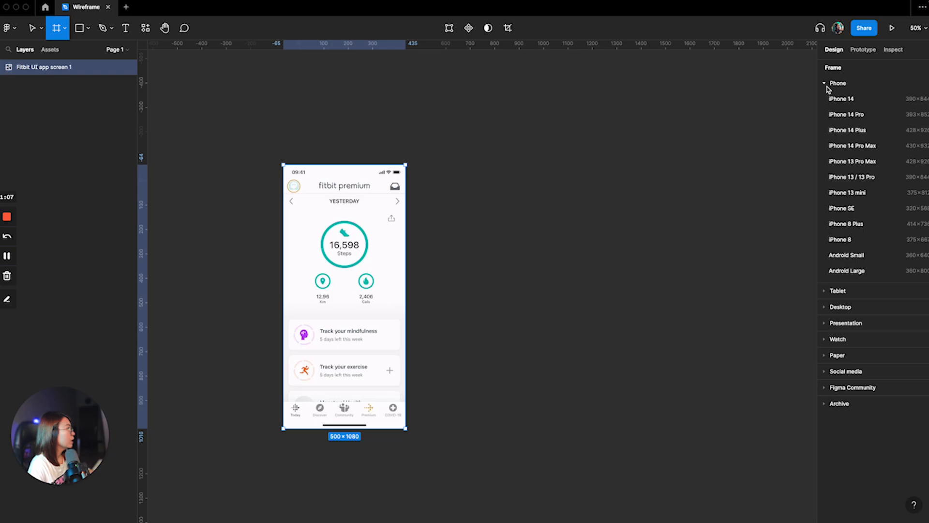
left_click(743, 129)
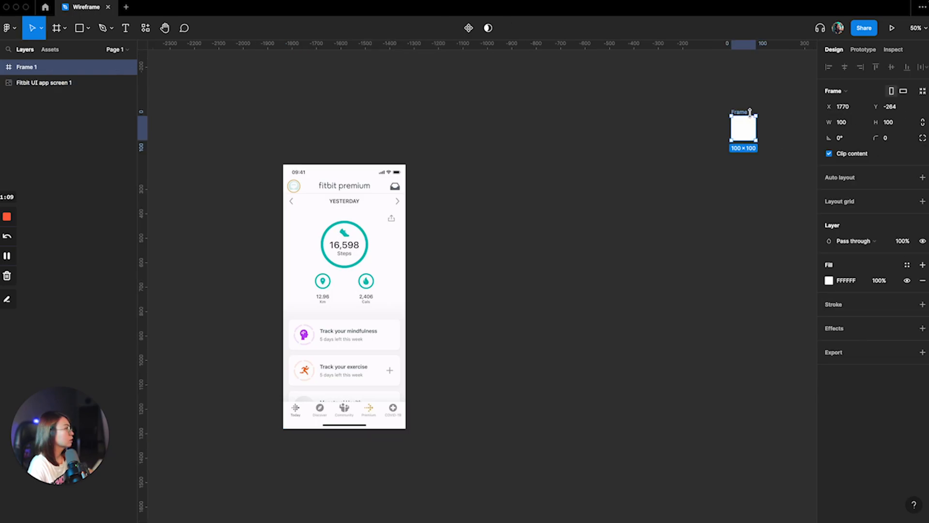
key("Delete")
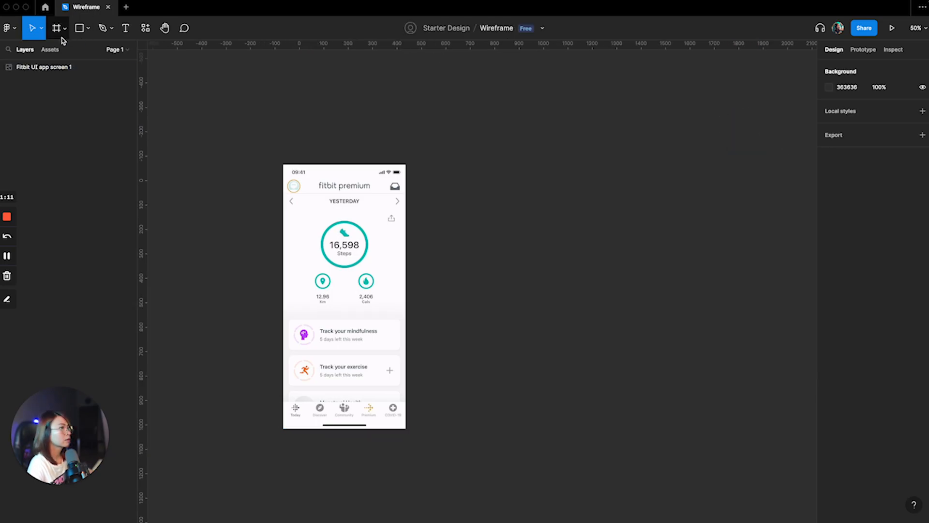
Step: Create an iPhone 14 Pro Max frame beside the Fitbit screenshot and align their top edges
left_click(337, 226)
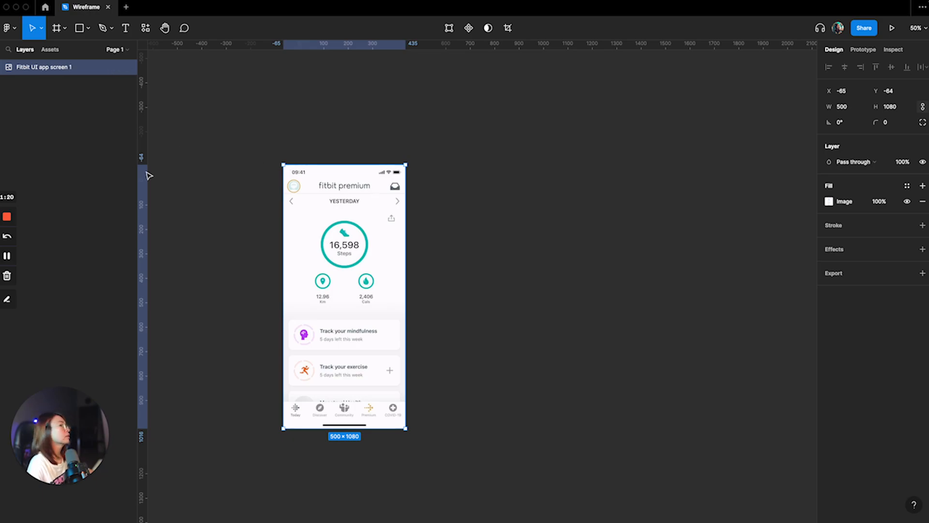
left_click(58, 28)
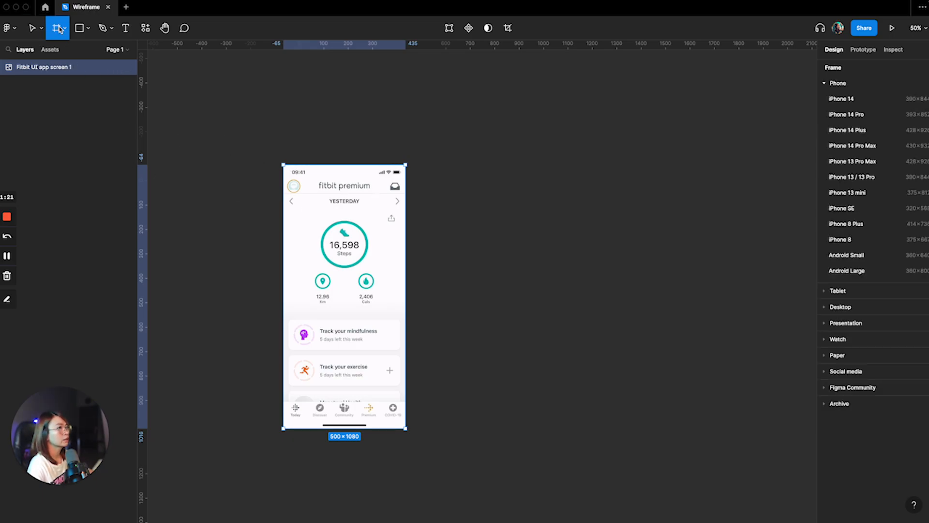
left_click(847, 146)
left_click_drag(462, 164, 460, 161)
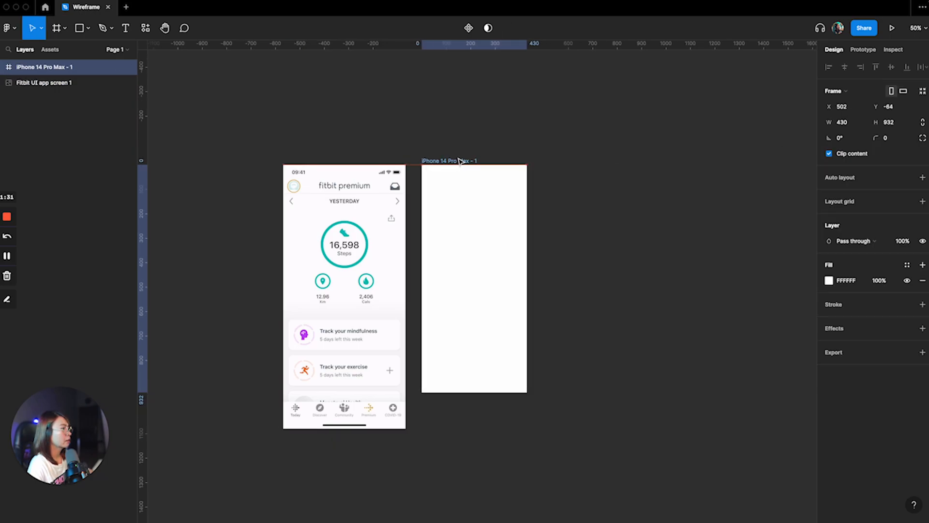
Step: Resize the iPhone 14 Pro Max frame to 500 × 1080, matching the Fitbit screenshot
left_click(845, 123)
type("500")
left_click(577, 235)
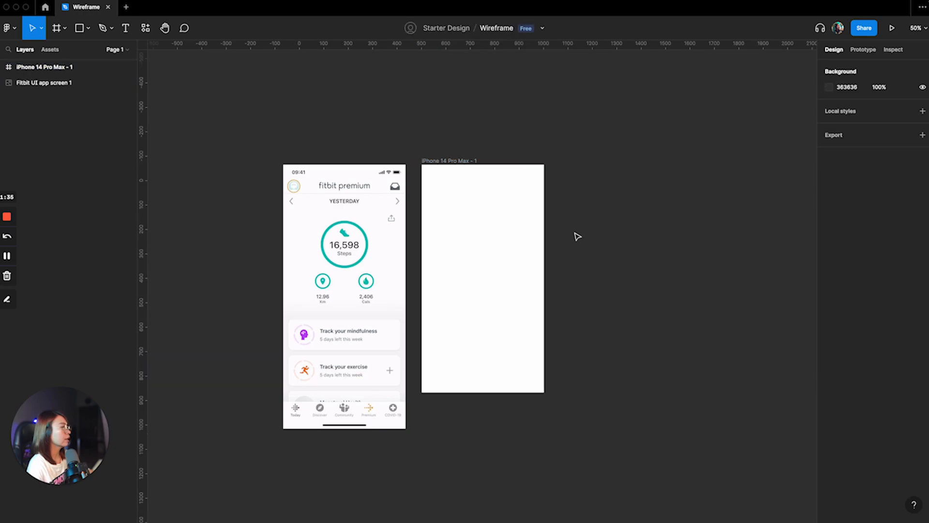
left_click(499, 387)
left_click_drag(499, 392, 500, 430)
Step: Move the phone frame slightly away from the Fitbit screenshot, to about X 516, Y -64
left_click_drag(486, 292, 493, 292)
left_click_drag(488, 254, 479, 253)
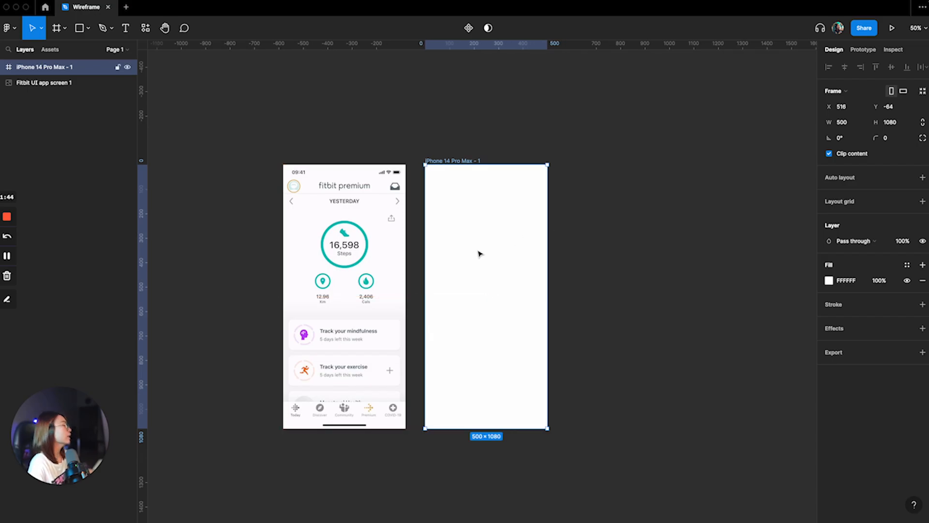
key("shift+0")
key("ctrl+minus")
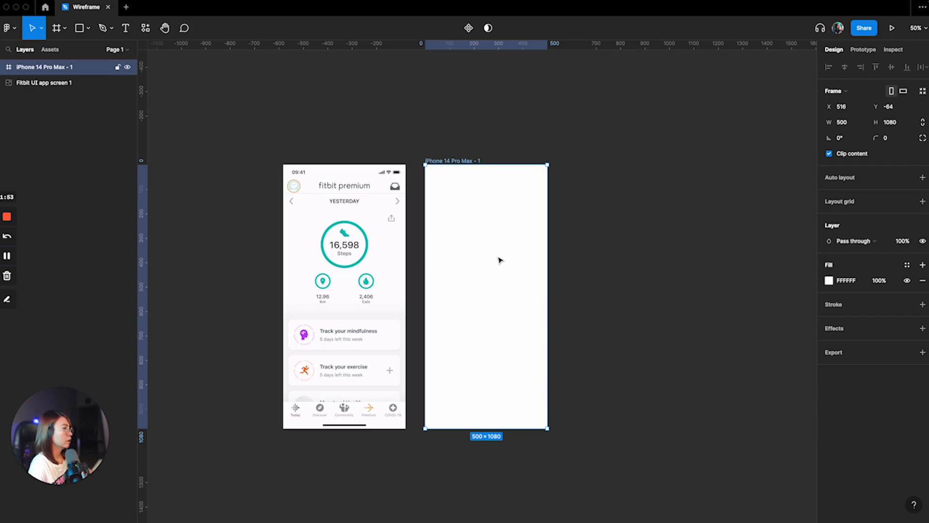
Step: Try a horizontal line about 51 wide as the time placeholder near the phone frame's upper edge, and delete it
key("shift+0")
scroll(472, 248, "up", 2)
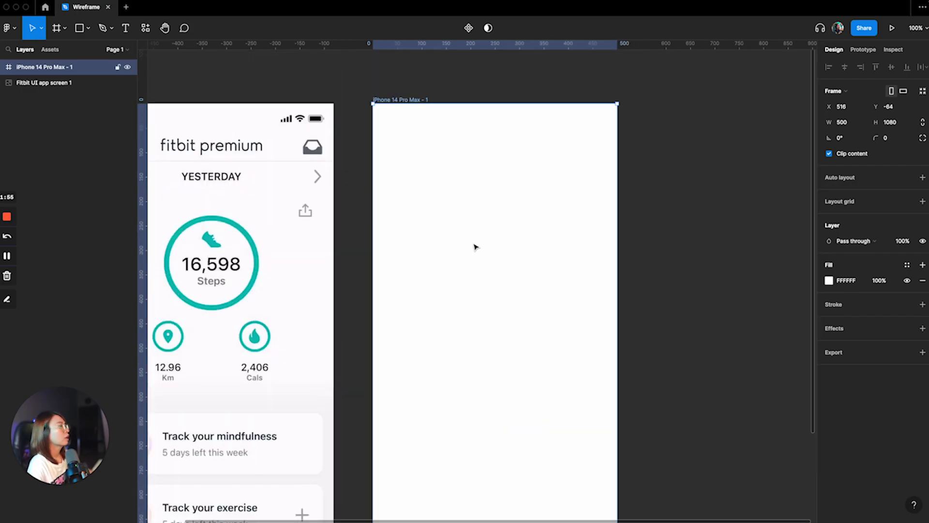
scroll(474, 248, "left", 2)
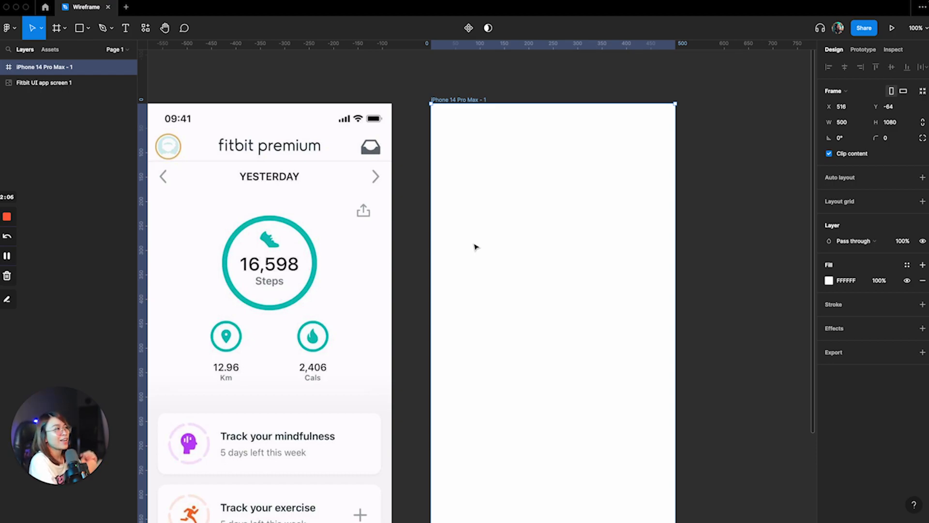
scroll(618, 263, "left", 3)
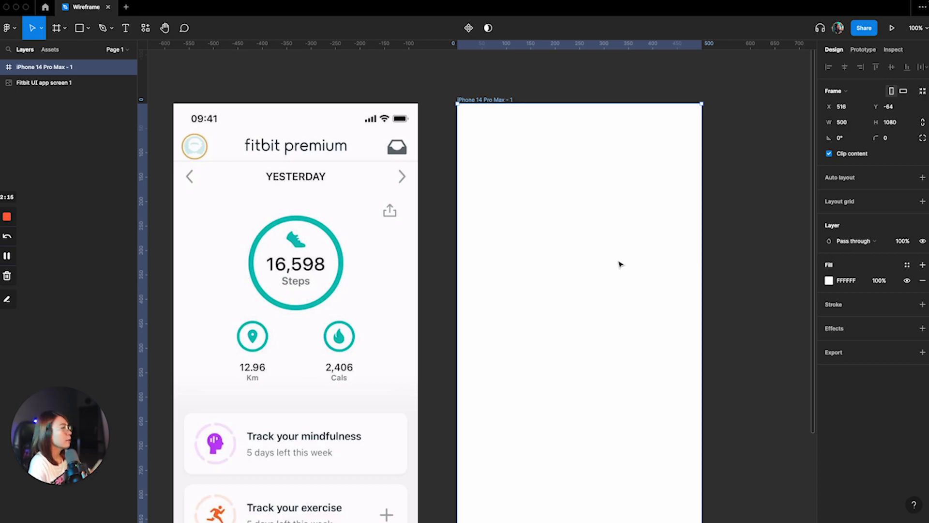
scroll(621, 264, "left", 2)
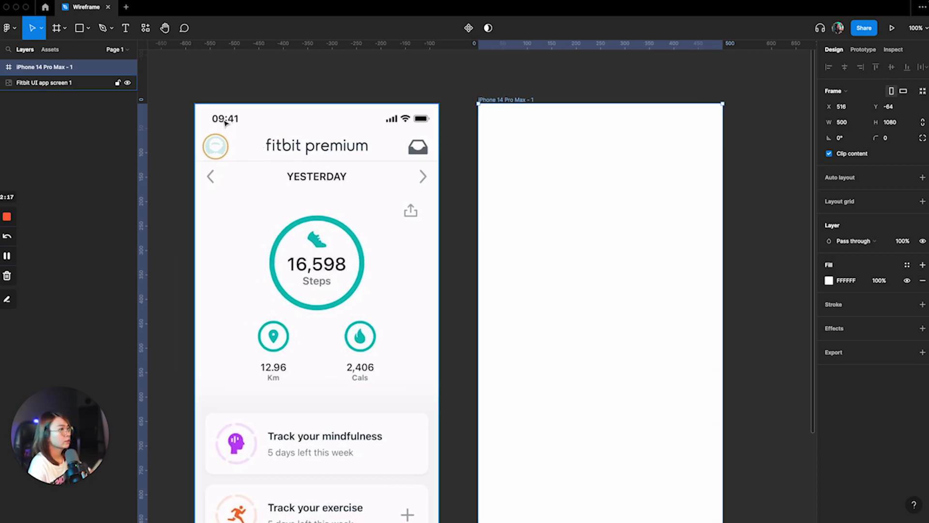
left_click(88, 29)
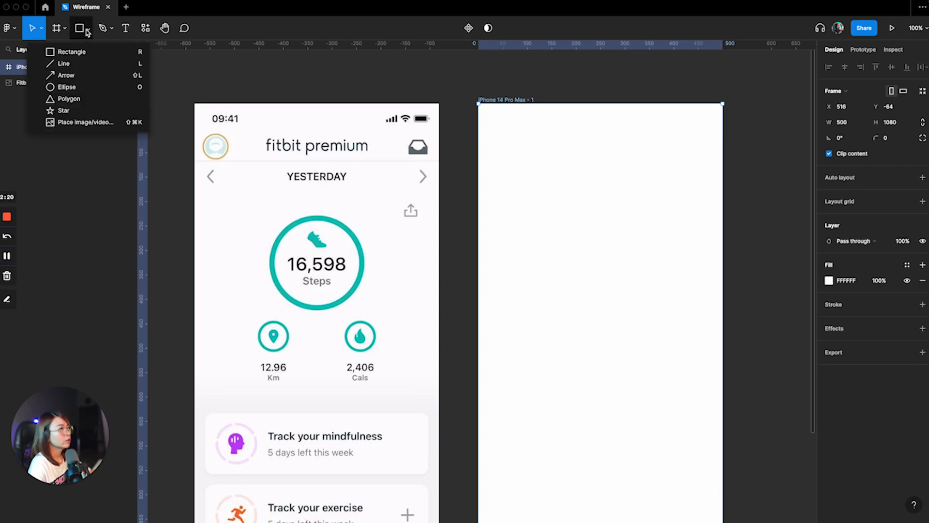
left_click(73, 68)
mouse_move(495, 115)
left_mouse_down()
mouse_move(531, 116)
mouse_move(516, 117)
left_mouse_up()
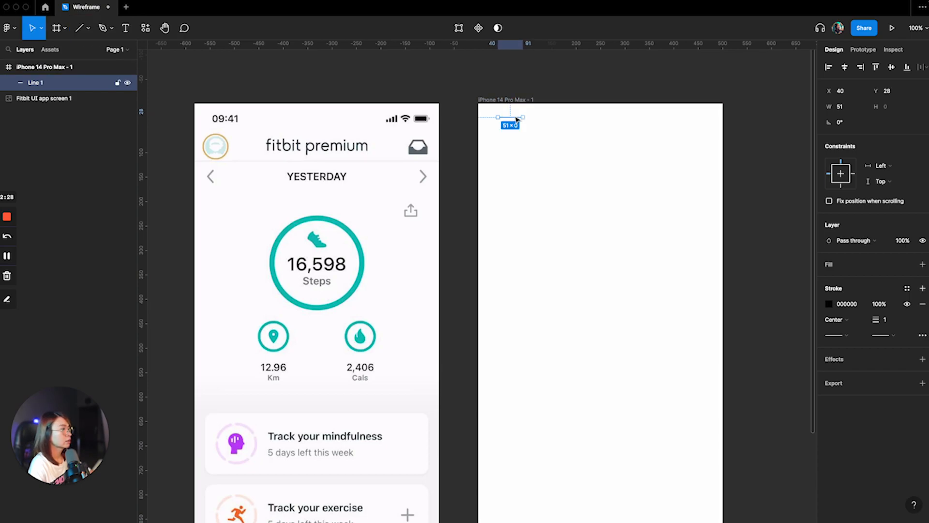
key("Delete")
Step: Draw a rectangle of about 59 × 10 in the phone frame as the placeholder for the status bar time
left_click(89, 27)
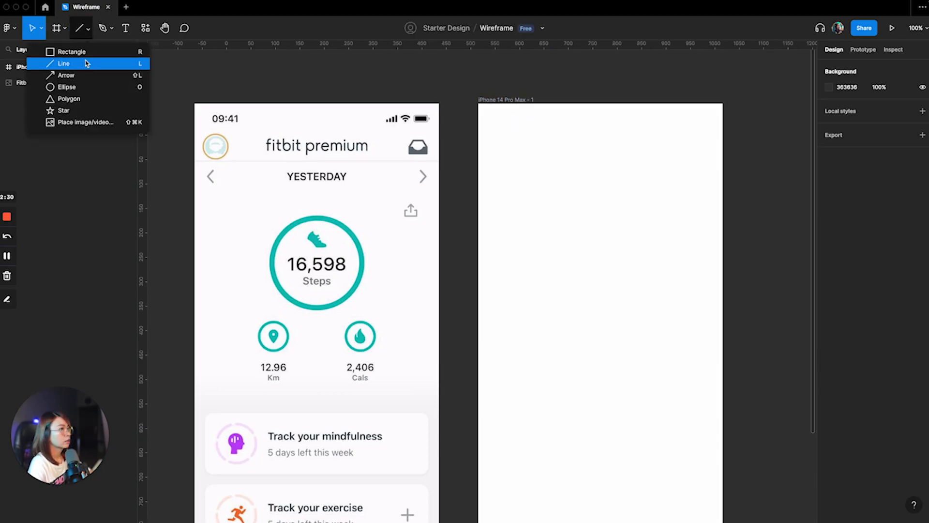
left_click(48, 50)
mouse_move(494, 113)
left_mouse_down()
mouse_move(525, 121)
mouse_move(509, 120)
left_mouse_up()
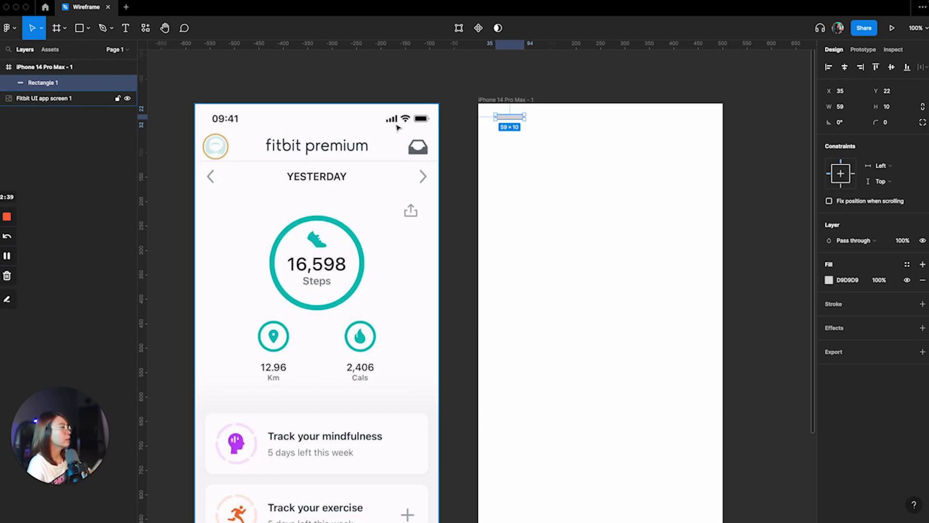
Step: Draw a circle of about 33 × 33 in the phone frame's status bar, level with the time placeholder
left_click(83, 35)
left_click(83, 85)
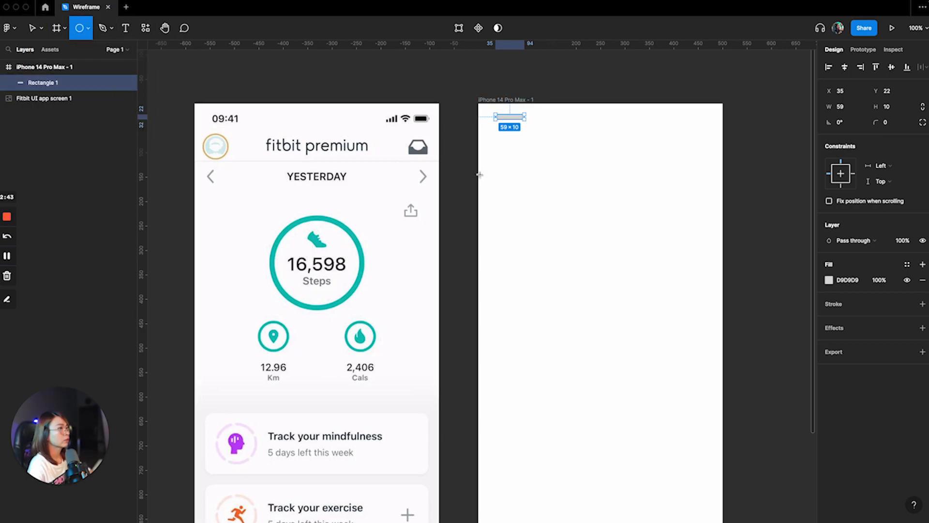
mouse_move(569, 184)
left_mouse_down()
mouse_move(589, 203)
mouse_move(643, 127)
mouse_move(658, 121)
left_mouse_up()
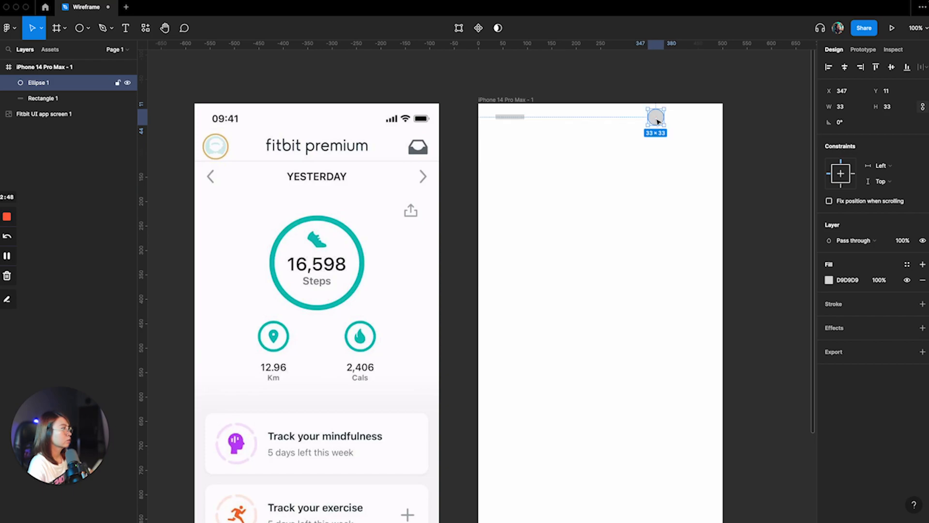
Step: Duplicate the circle into an evenly spaced row of three and shift all status bar placeholders together, with the time bar at X 30, Y 31
left_click_drag(674, 121, 704, 121)
key("super+d")
left_click(668, 151)
left_click(675, 180)
left_click_drag(489, 109, 705, 128)
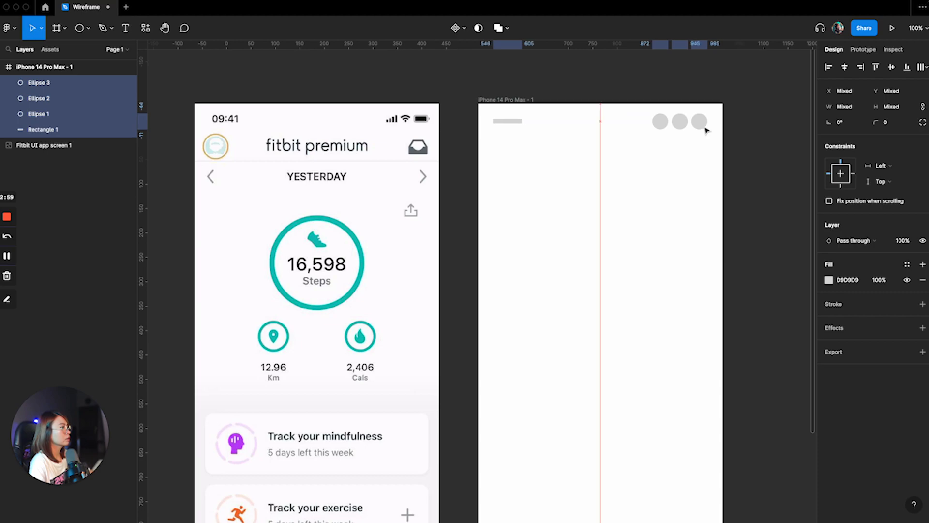
left_click(649, 234)
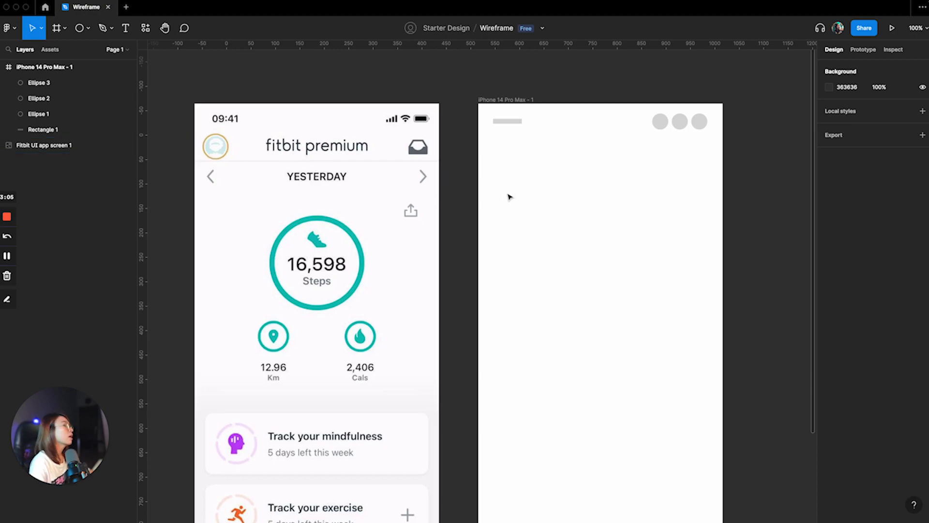
Step: Duplicate the first status circle as the profile picture placeholder, enlarge it to 46 × 46 and place it at X 30, Y 74
left_click(660, 124)
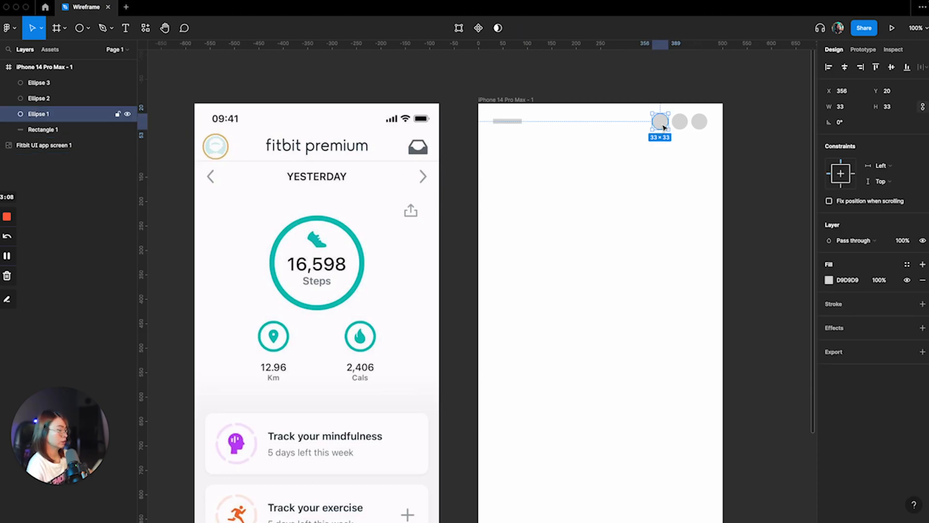
key("super+d")
left_click_drag(664, 128, 511, 159)
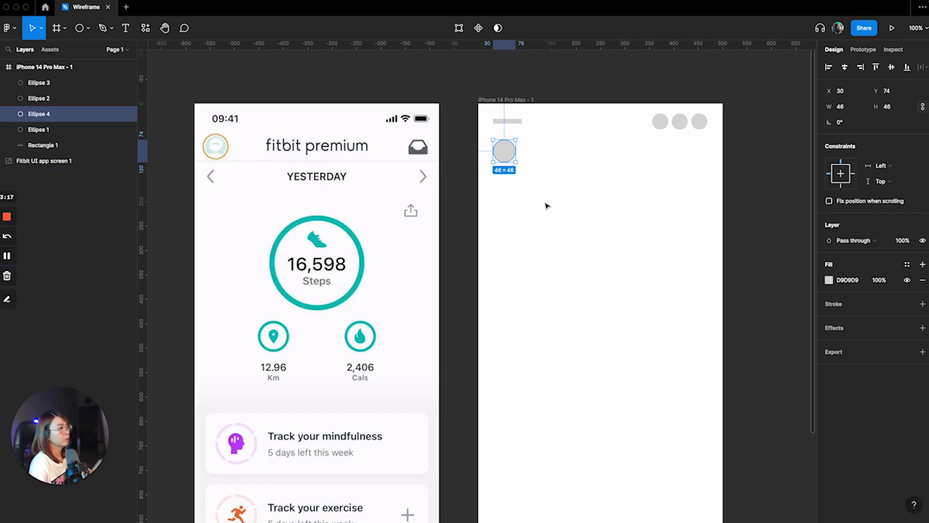
Step: Duplicate the time bar as the header title placeholder, widen it to about 157 × 10 and centre it at about X 171, Y 97
left_click(519, 122)
key("super+d")
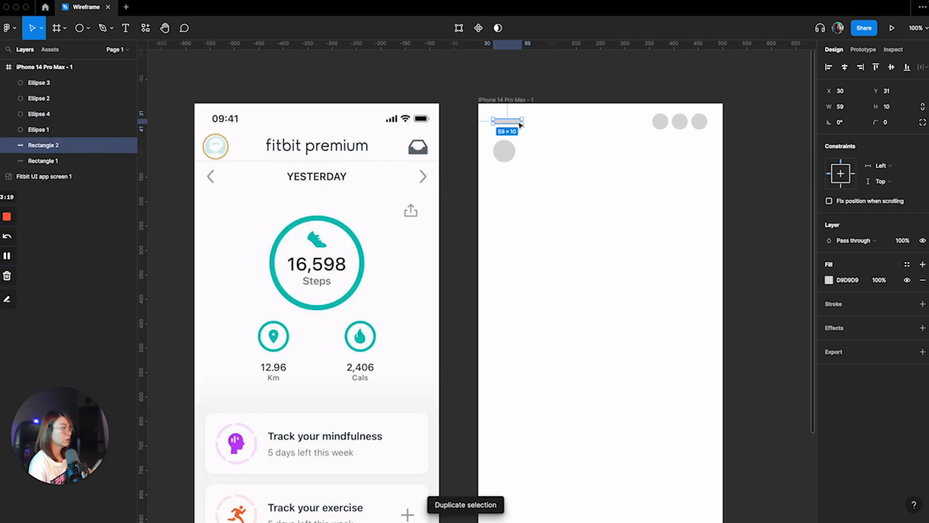
left_click_drag(514, 124, 628, 156)
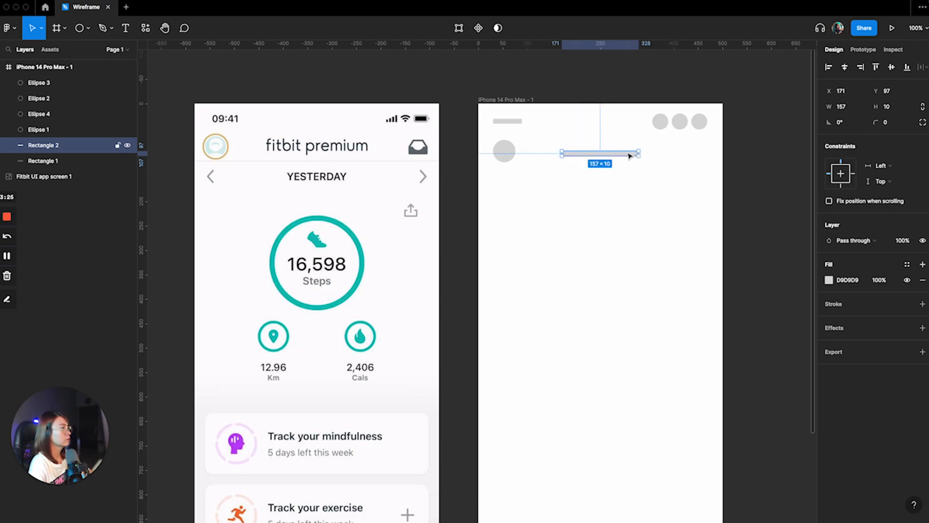
left_click(424, 160)
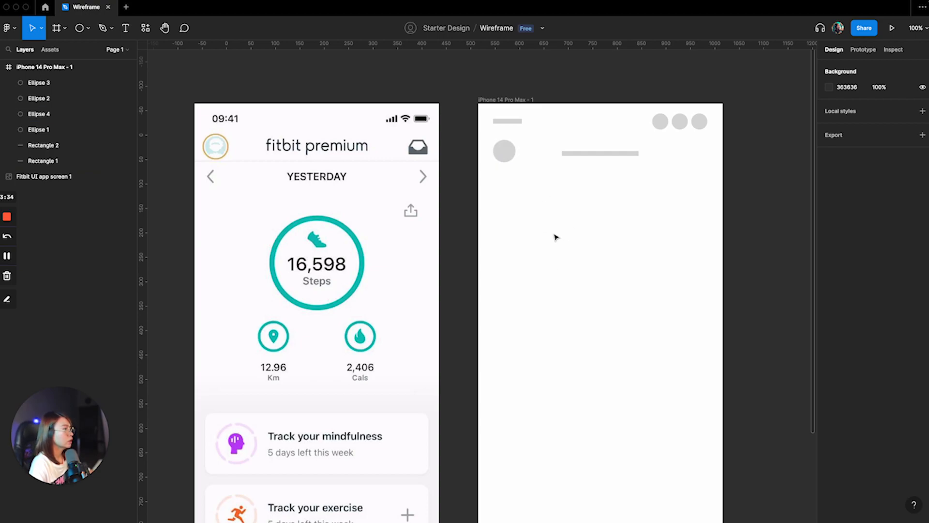
Step: Draw a 36 × 36 square as the inbox icon placeholder below the third status circle, and nudge the title bar slightly towards it
left_click(88, 27)
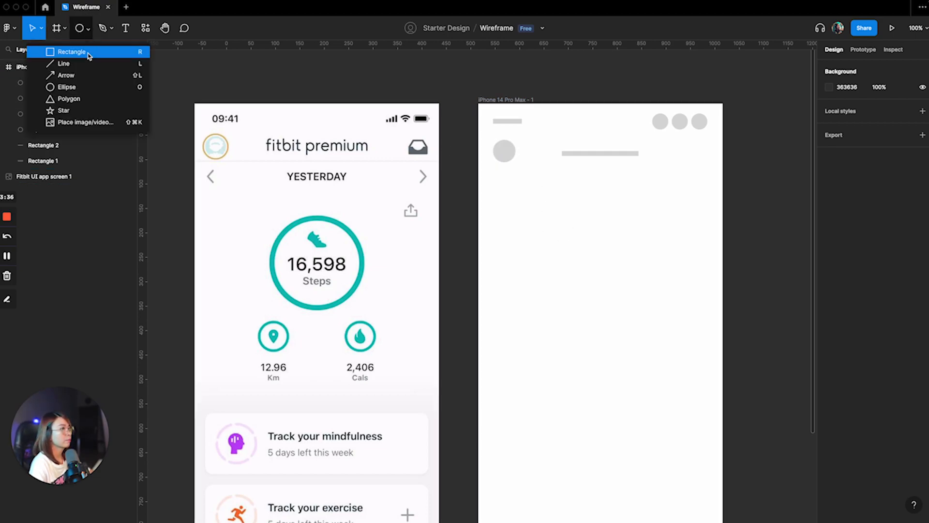
left_click(87, 50)
mouse_move(519, 207)
left_mouse_down()
mouse_move(536, 226)
mouse_move(678, 179)
mouse_move(667, 163)
left_mouse_up()
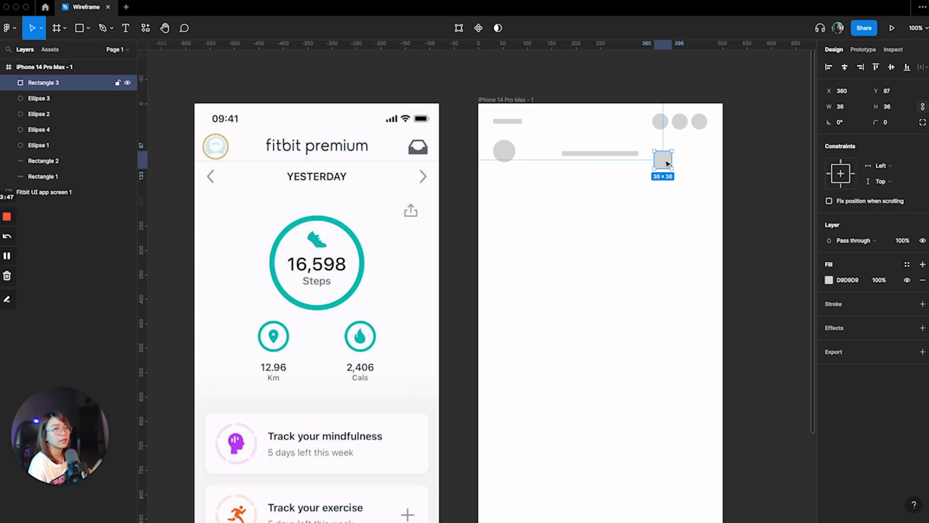
left_click_drag(666, 168, 702, 157)
left_click(693, 203)
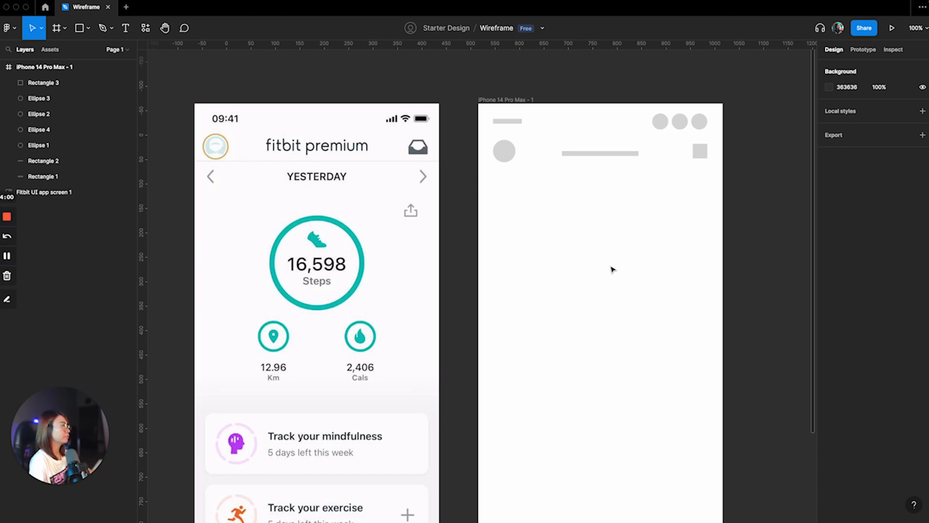
left_click_drag(616, 155, 620, 156)
left_click(617, 211)
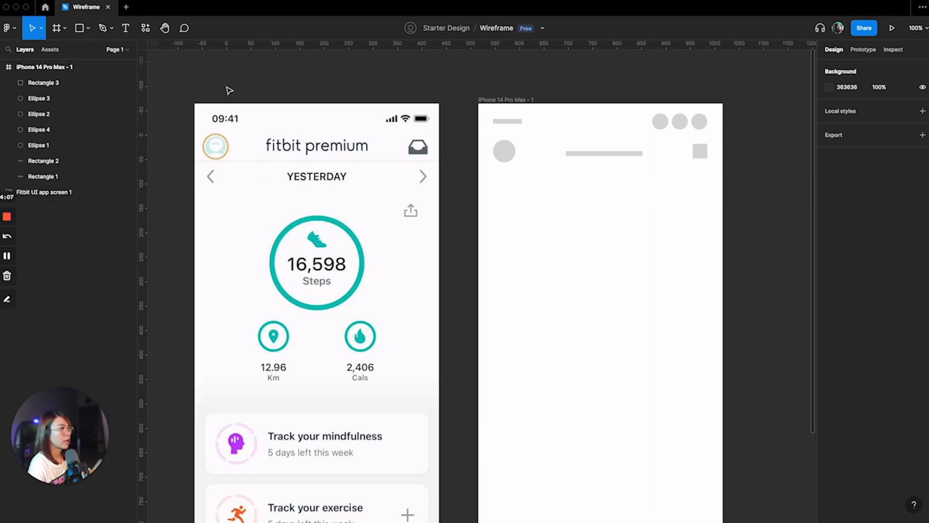
Step: Draw a 500-wide horizontal divider line across the phone frame below the header, at Y 148
left_click(89, 28)
left_click(85, 63)
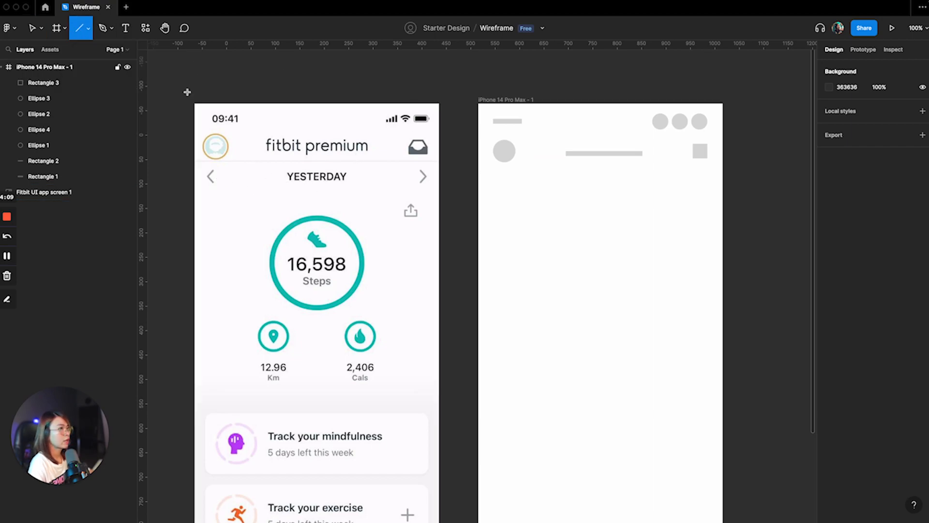
left_click_drag(477, 175, 724, 182)
left_click_drag(646, 177, 643, 180)
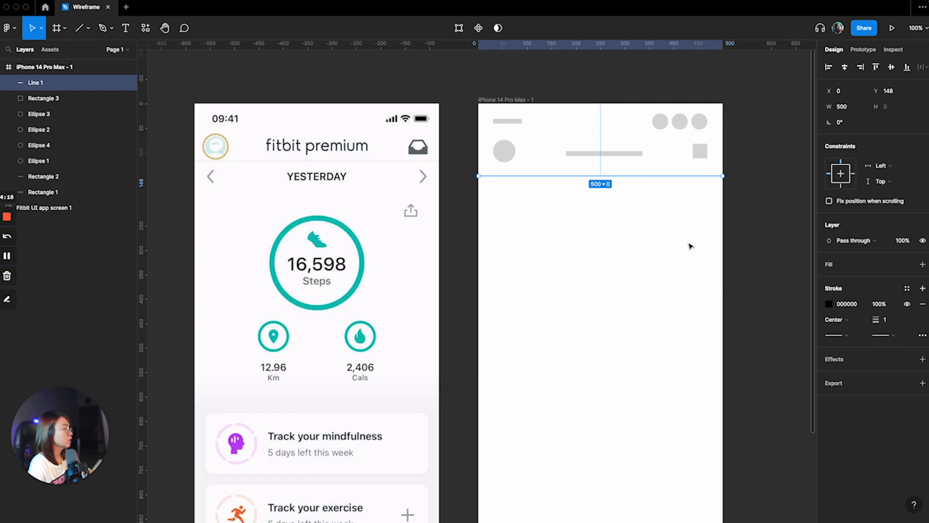
Step: Set the divider line's stroke to grey D9D9D9 by sampling the profile circle's colour
left_click(829, 304)
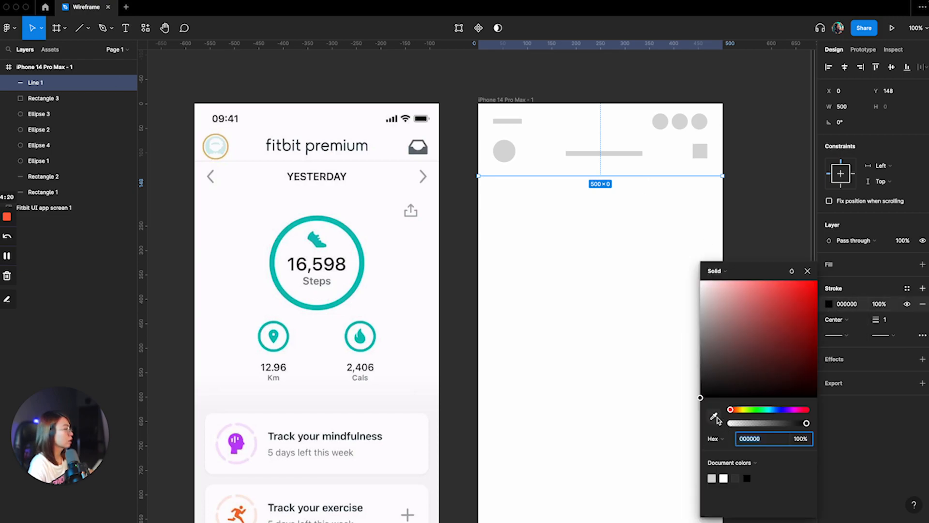
left_click(715, 417)
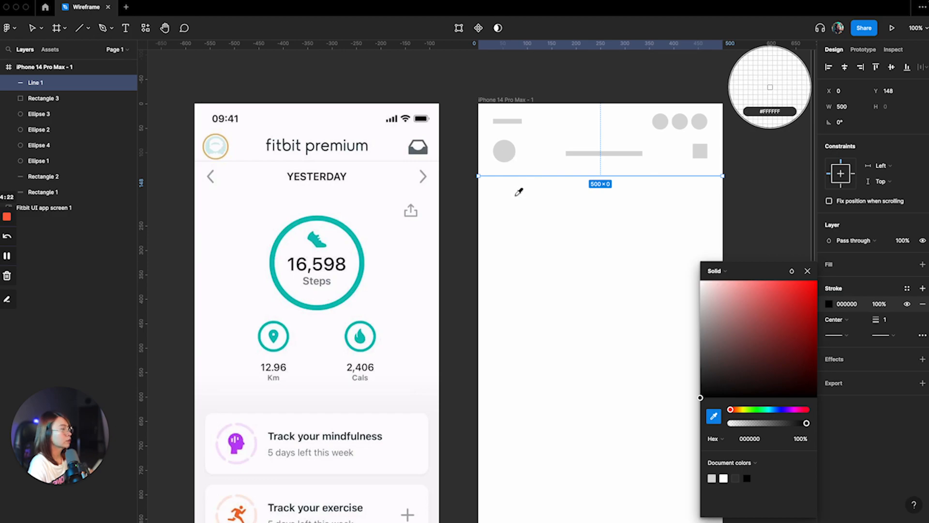
left_click(513, 150)
left_click(808, 271)
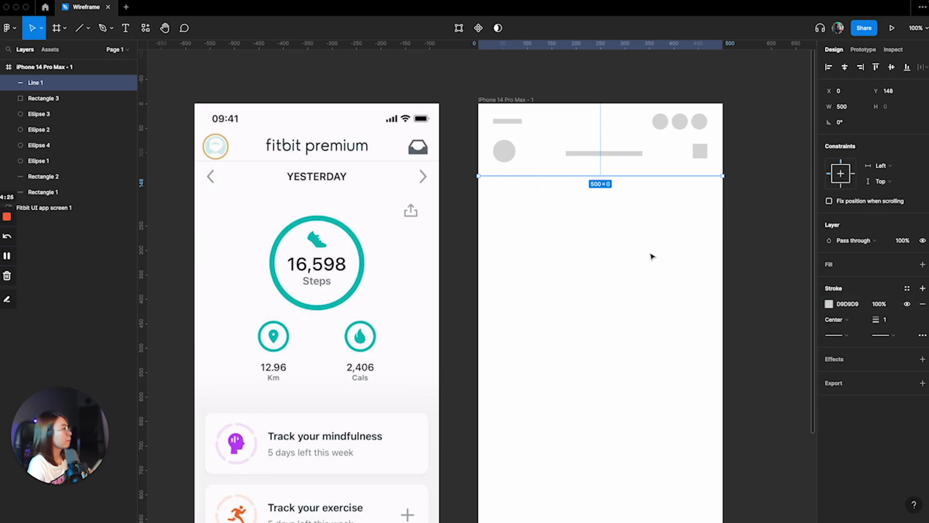
left_click(660, 288)
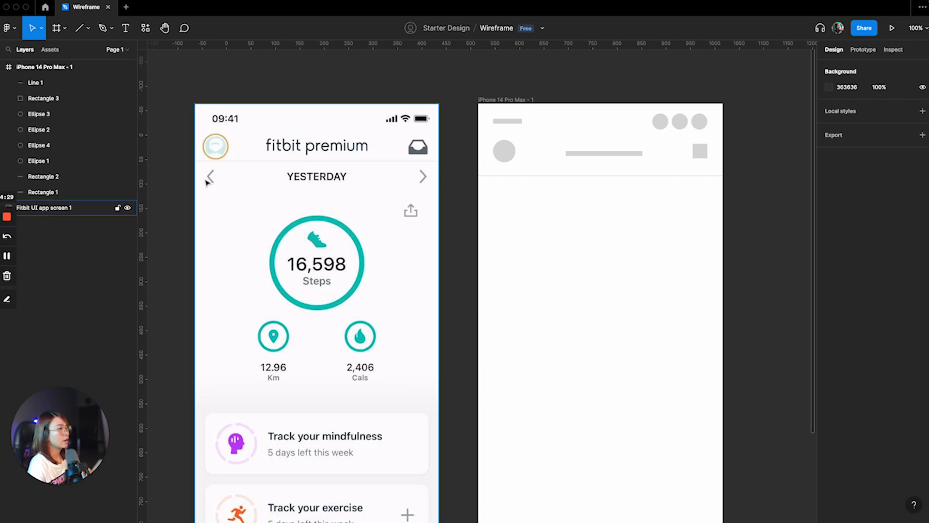
Step: Draw a left-pointing chevron below the divider with the Pen tool, its tip at about X 53, Y 181
left_click(110, 30)
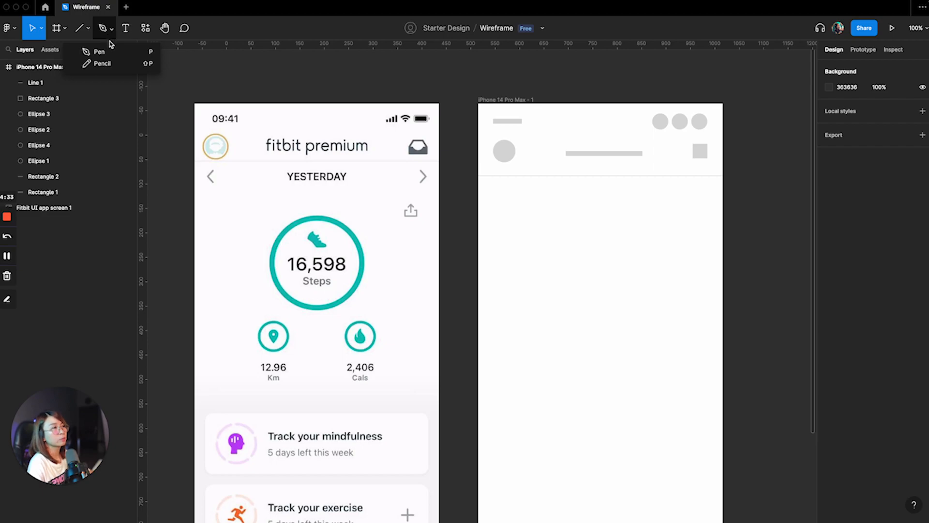
left_click(99, 52)
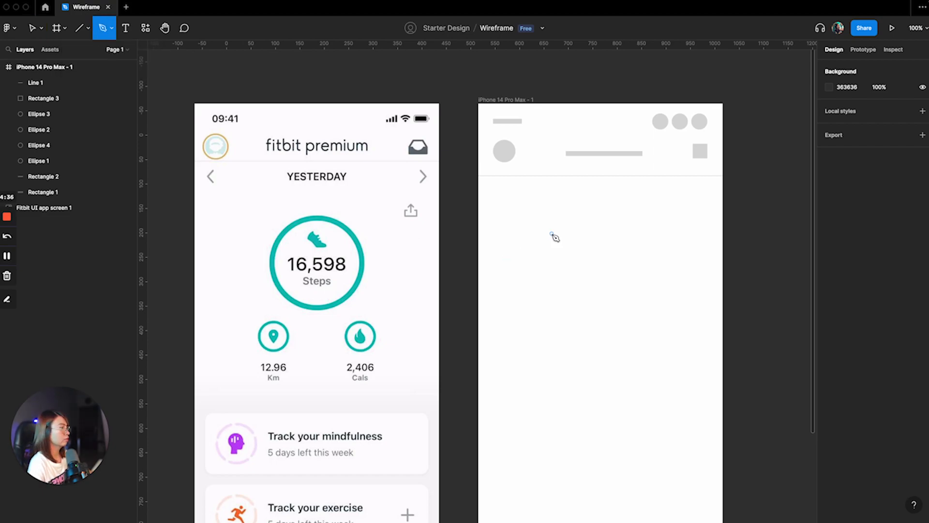
key("super+plus")
left_click_drag(602, 521, 657, 521)
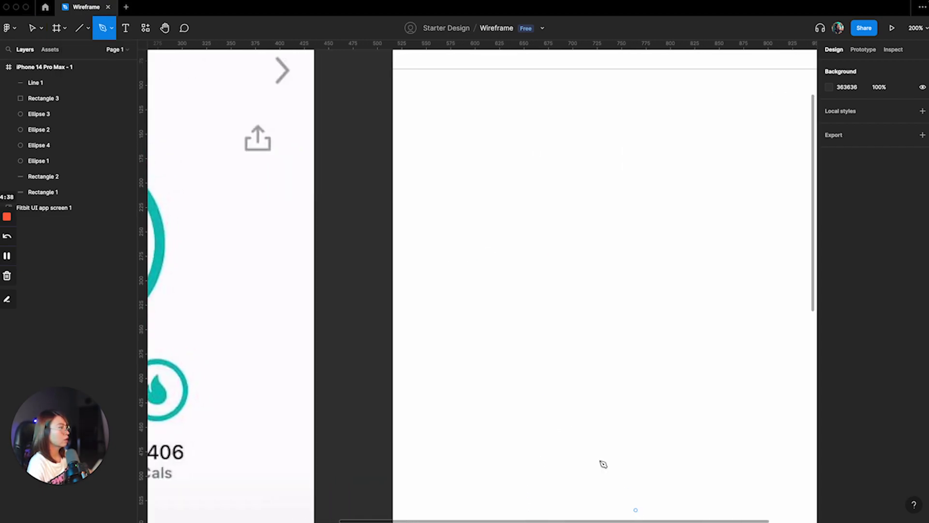
scroll(603, 464, "up", 5)
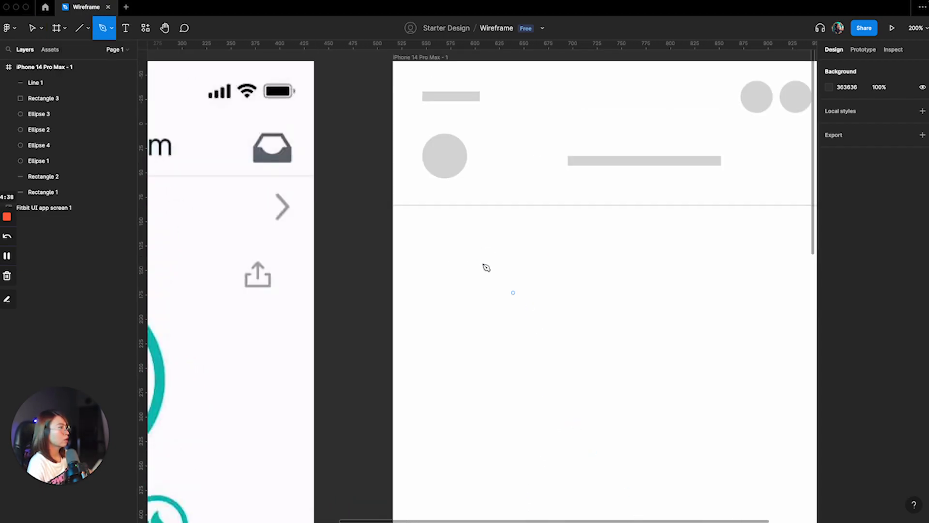
left_click(457, 225)
left_click(445, 238)
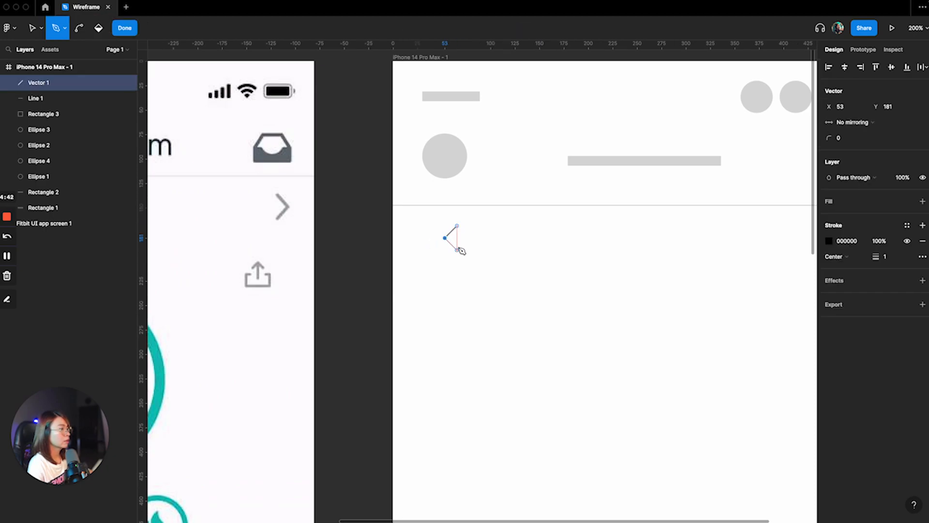
left_click(457, 250)
key("Escape")
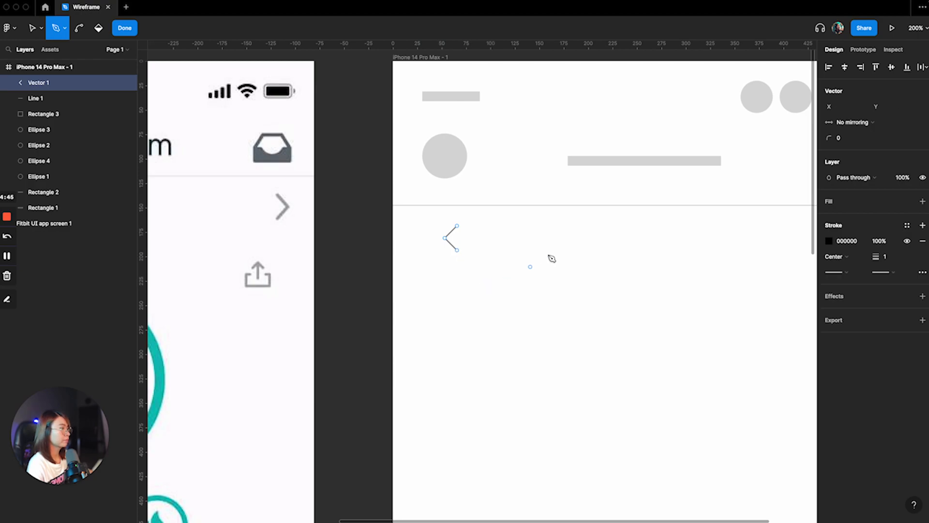
Step: Set the chevron's stroke to grey D9D9D9, sampled from the profile circle, with a thickness of 2
left_click(829, 241)
left_click(714, 388)
left_click(441, 159)
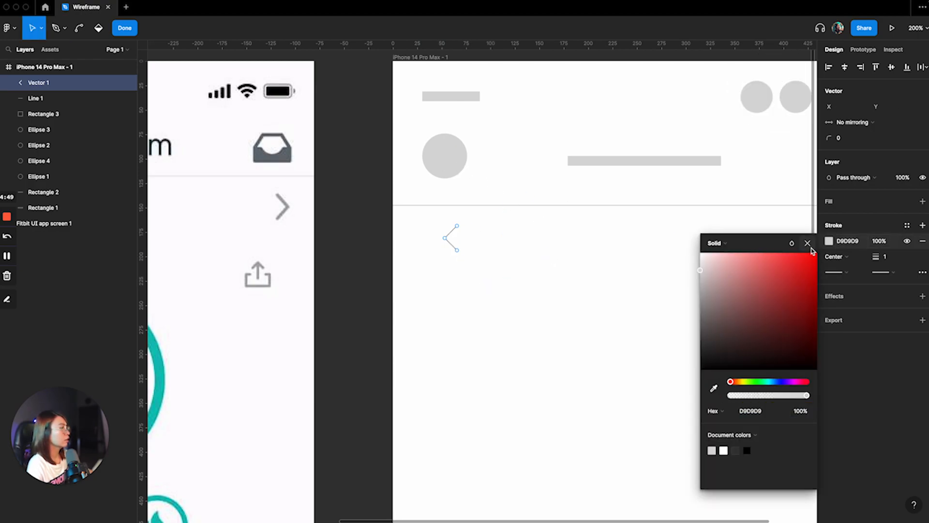
key("Escape")
left_click_drag(877, 257, 887, 257)
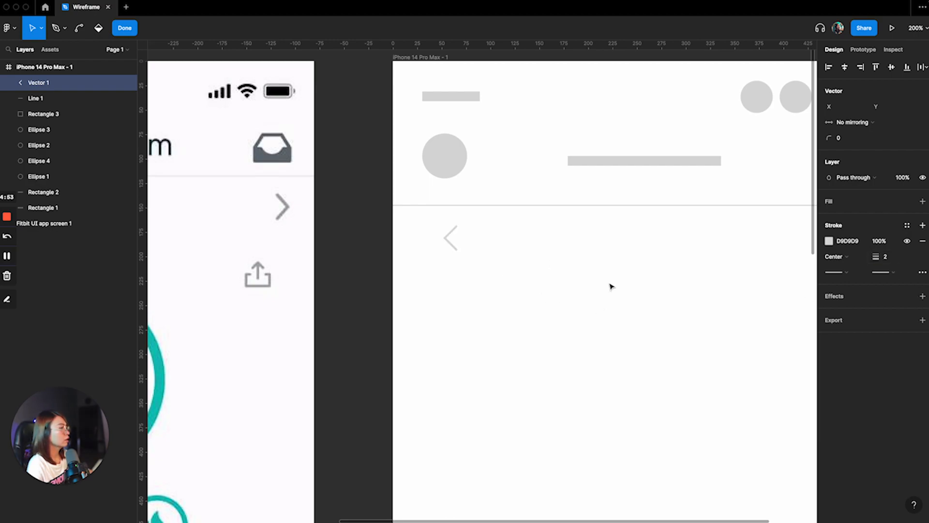
Step: Finish editing the left-pointing chevron, move it to X 40, Y 166 and scale it down to 8 × 16
left_click(125, 28)
scroll(357, 284, "down", 3)
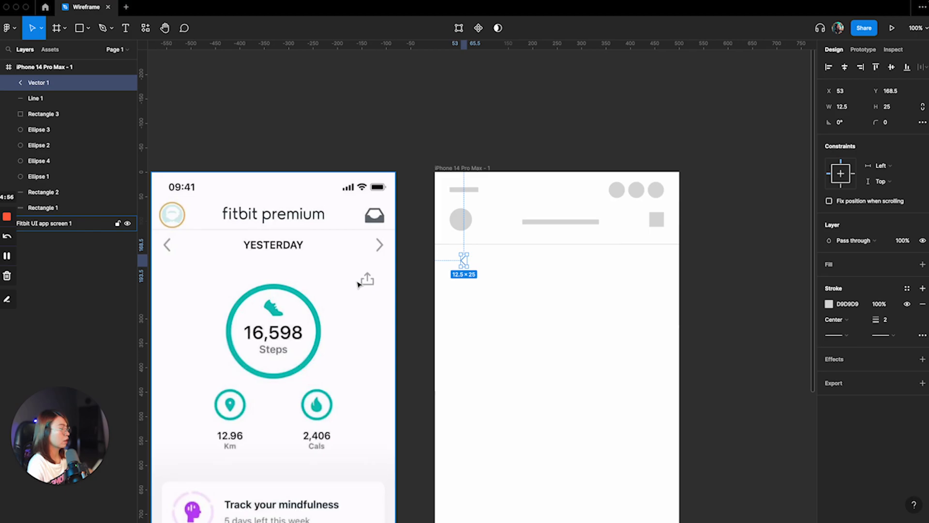
left_click(499, 343)
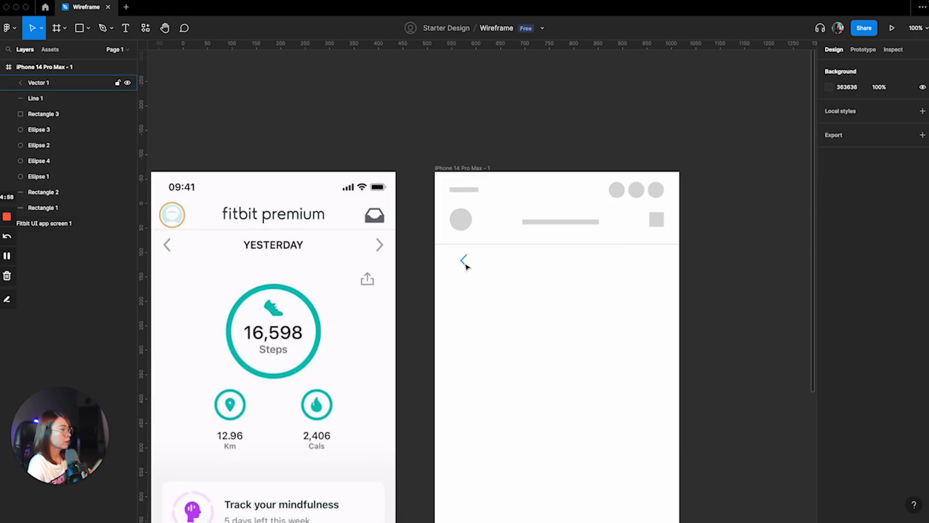
left_click_drag(464, 263, 462, 268)
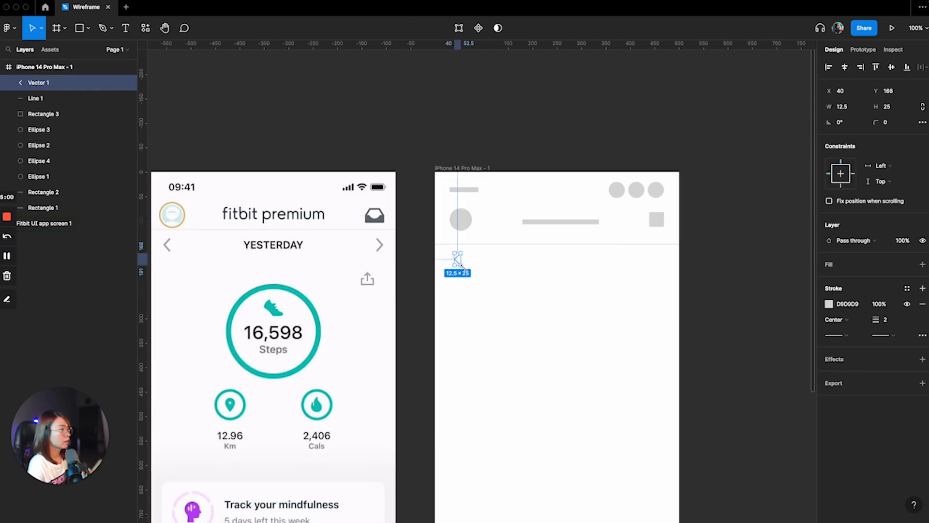
scroll(464, 269, "up", 5)
left_click_drag(411, 213, 390, 195)
key("ctrl+minus")
key("ctrl+minus")
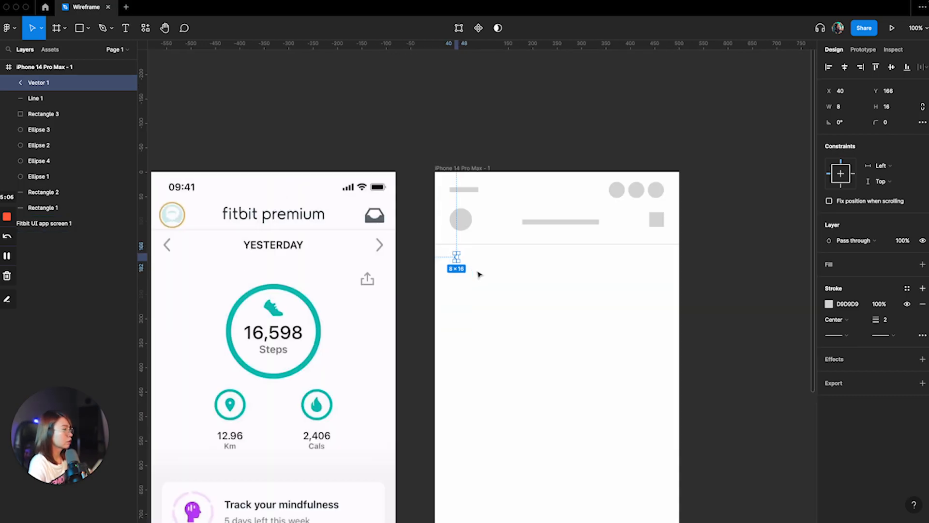
Step: Move the left-pointing chevron to X 49, Y 166, centred beneath the profile circle
left_click(530, 305)
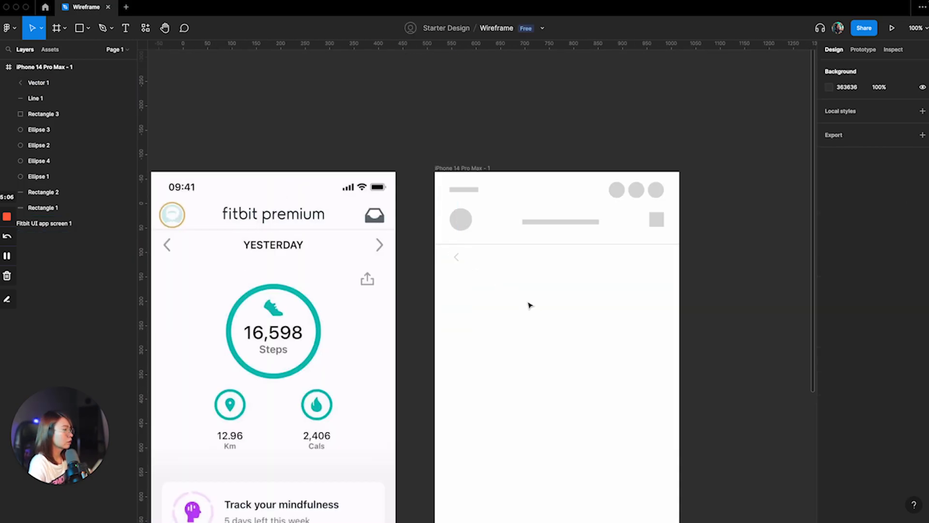
left_click_drag(455, 263, 460, 262)
left_click(477, 301)
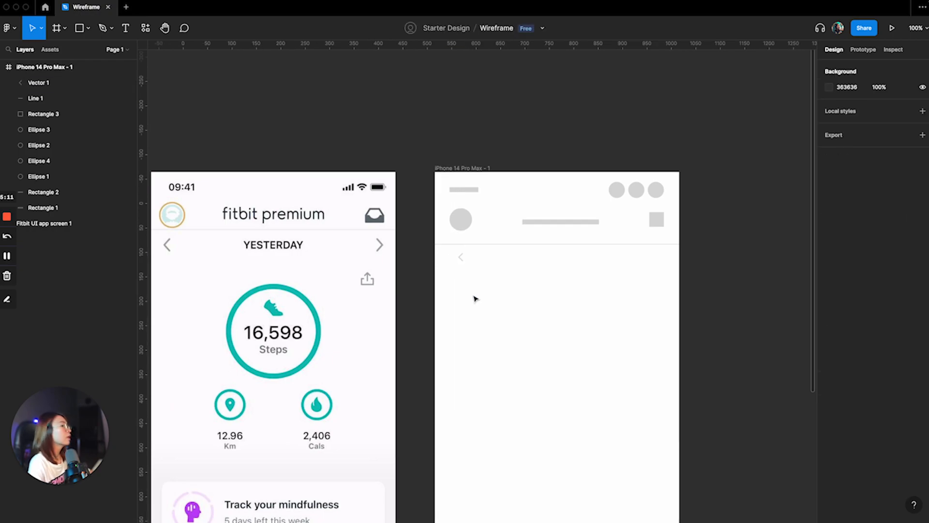
Step: Duplicate the 157 × 10 header title bar and place the copy below the divider, level with the chevron, at X 179, Y 169
left_click(552, 223)
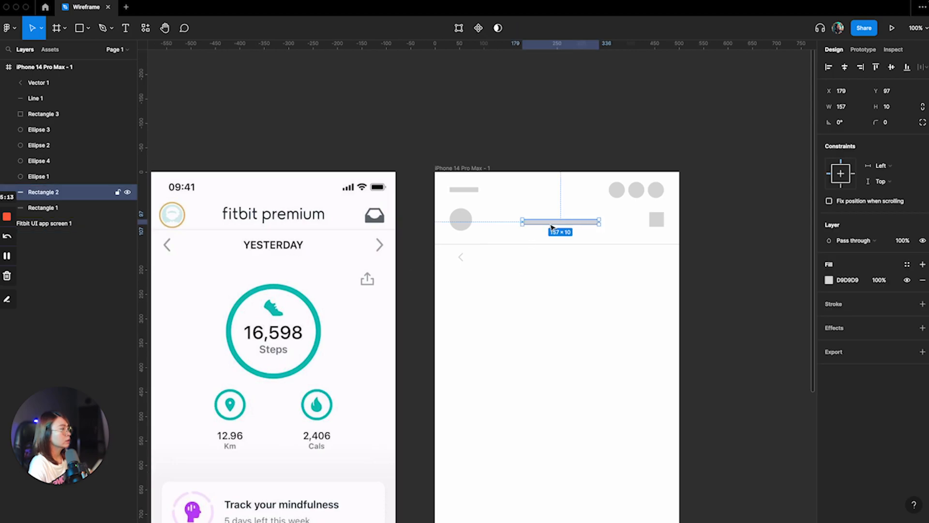
key("super+d")
left_click_drag(552, 226, 547, 261)
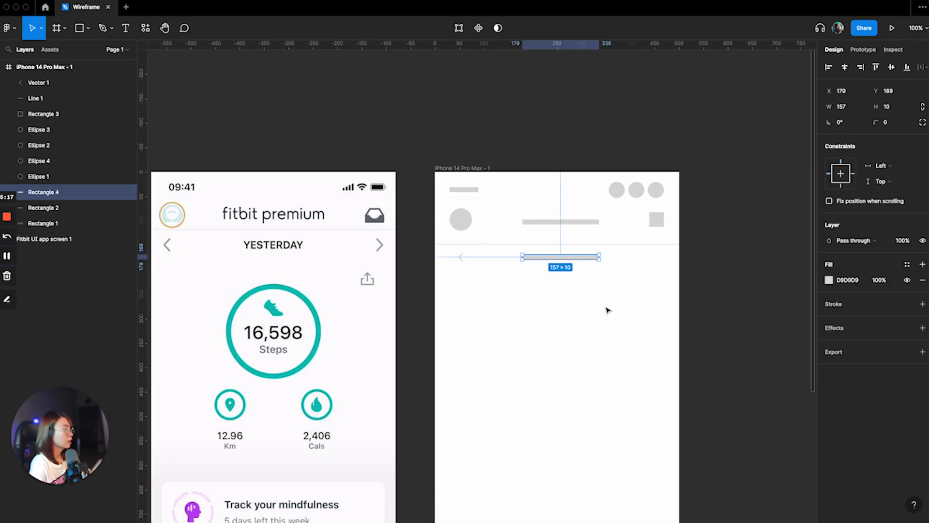
key("super+equal")
key("super+minus")
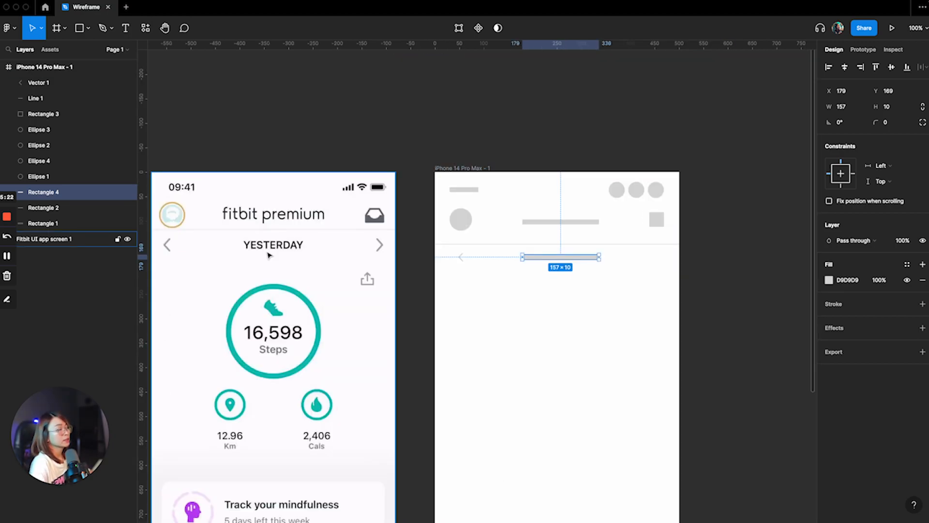
Step: Reduce the lower title bar's height to 5 and align it vertically with the chevron's centre at Y 171
left_click(802, 427)
scroll(636, 352, "right", 3)
key("super+equal")
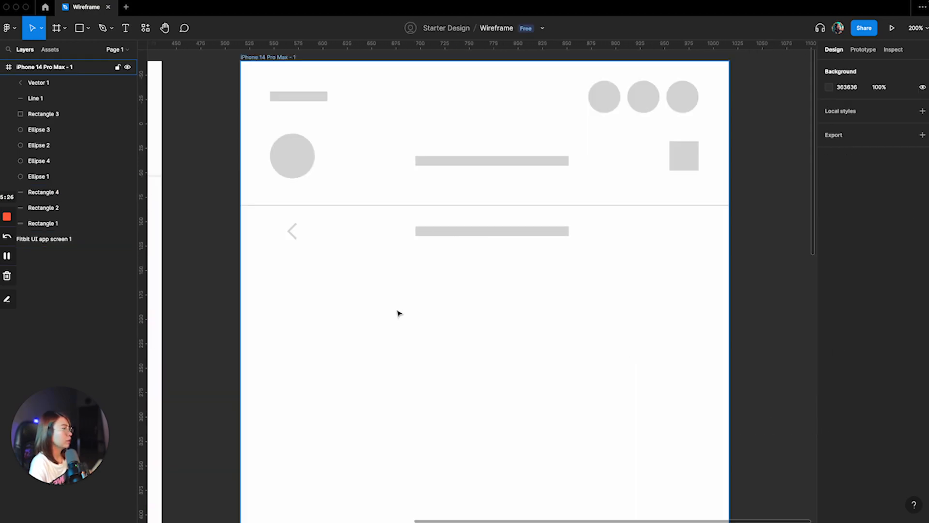
left_click(502, 234)
left_click_drag(500, 236, 502, 237)
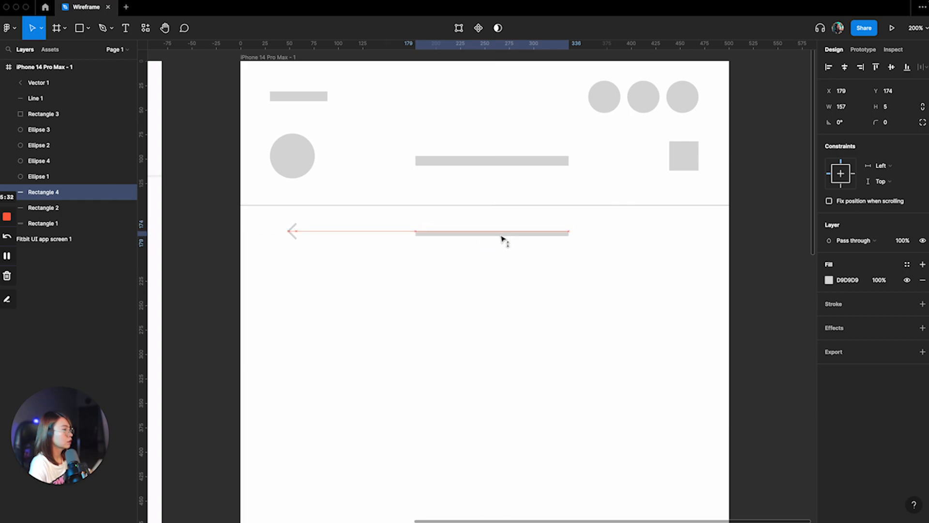
left_click(501, 266)
left_click_drag(501, 234, 499, 235)
left_click(487, 280)
Step: Duplicate the chevron, rotate the copy 180° and place it on the opposite side of the same row, centred beneath the header square
scroll(487, 281, "down", 5)
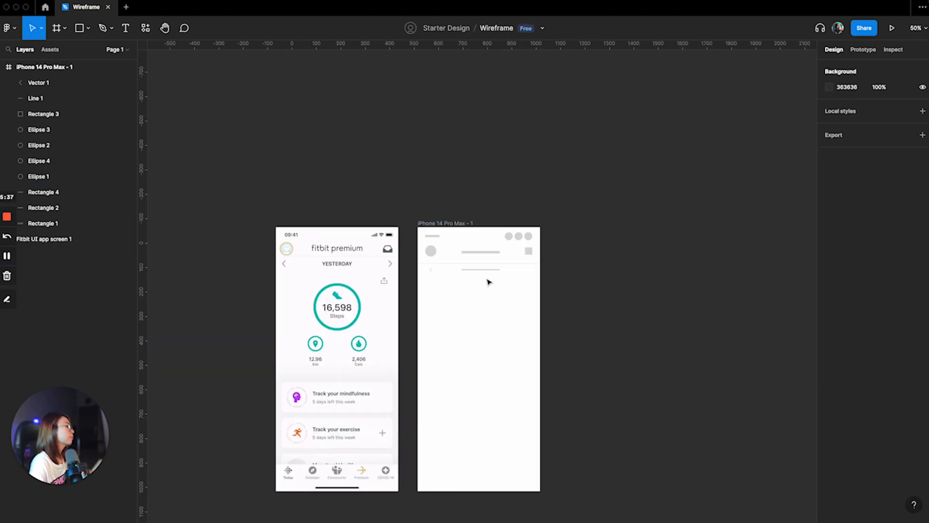
scroll(487, 280, "up", 3)
scroll(494, 276, "left", 1)
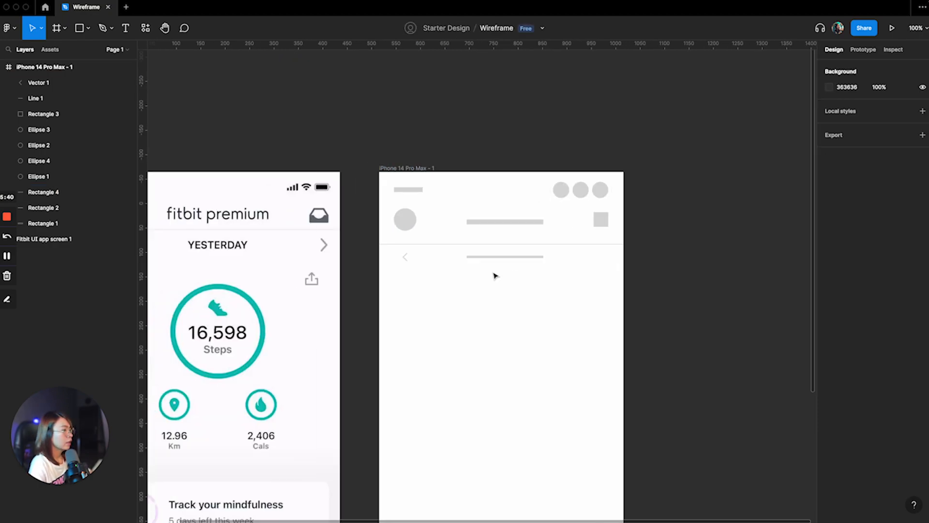
scroll(495, 276, "up", 3)
left_click(333, 236)
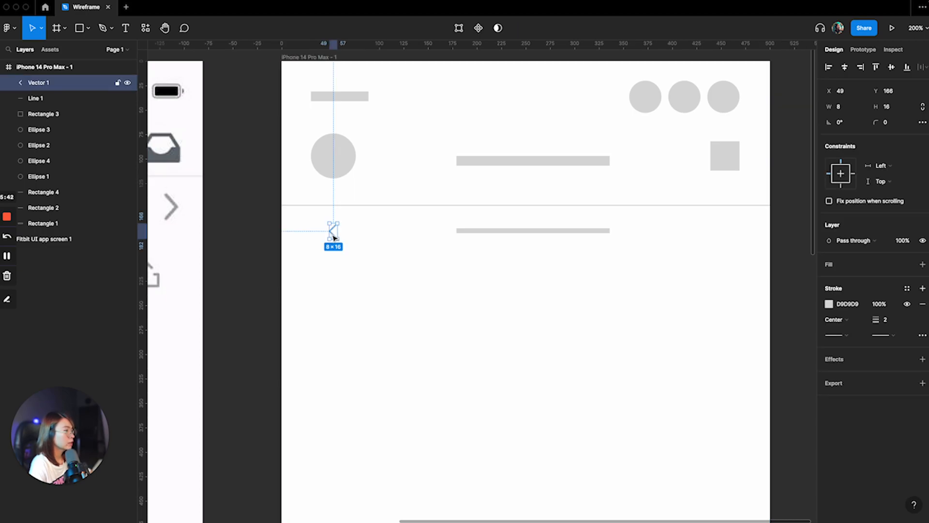
key("ctrl+d")
left_click_drag(349, 226, 301, 278)
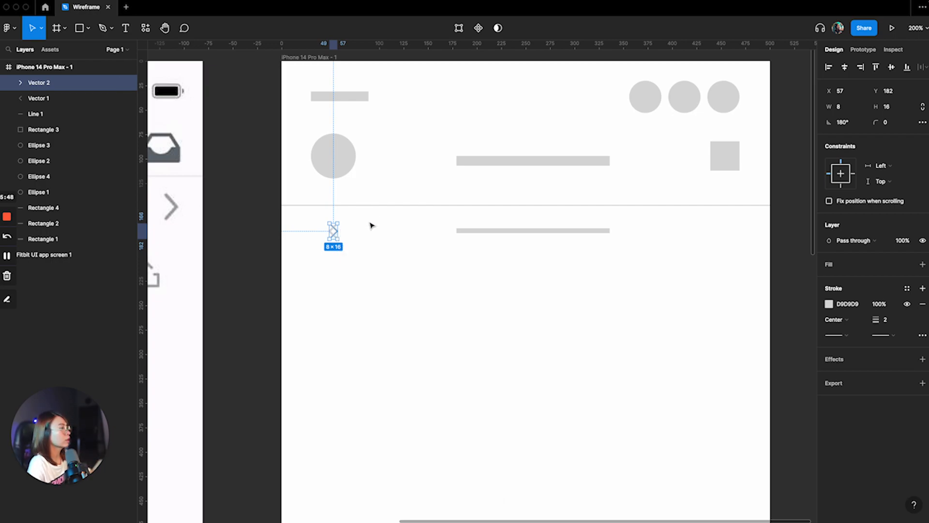
left_click_drag(339, 233, 726, 243)
key("shift+0")
left_click(566, 319)
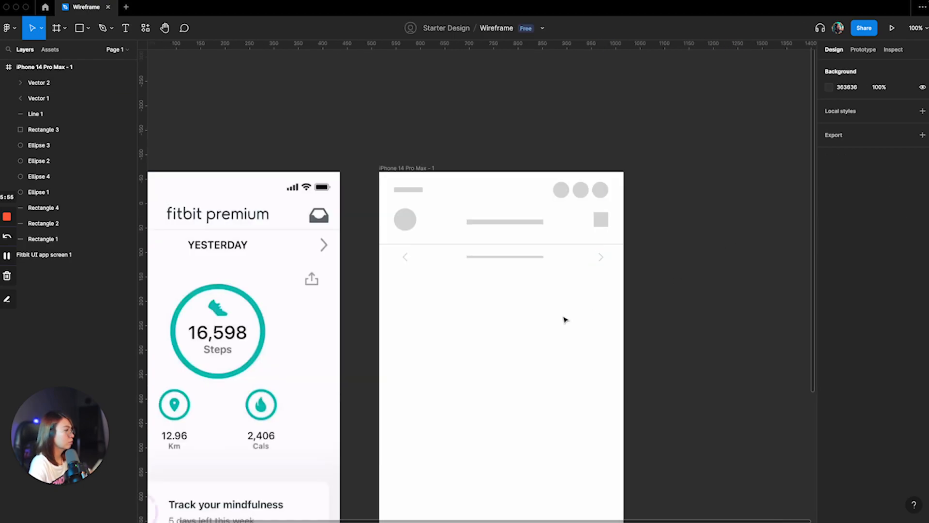
Step: Duplicate the 30 × 30 header square and place the copy below the right-pointing chevron at X 439, Y 229
scroll(558, 317, "left", 3)
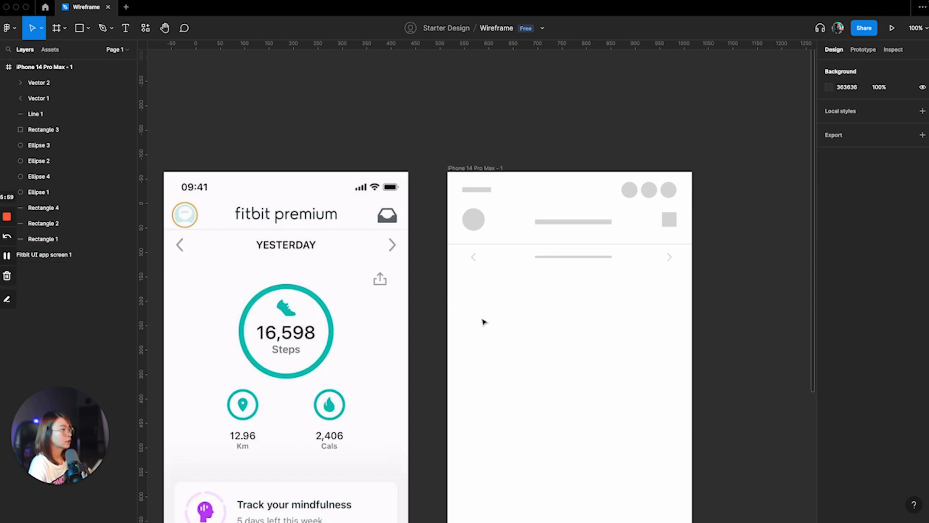
scroll(595, 316, "down", 2)
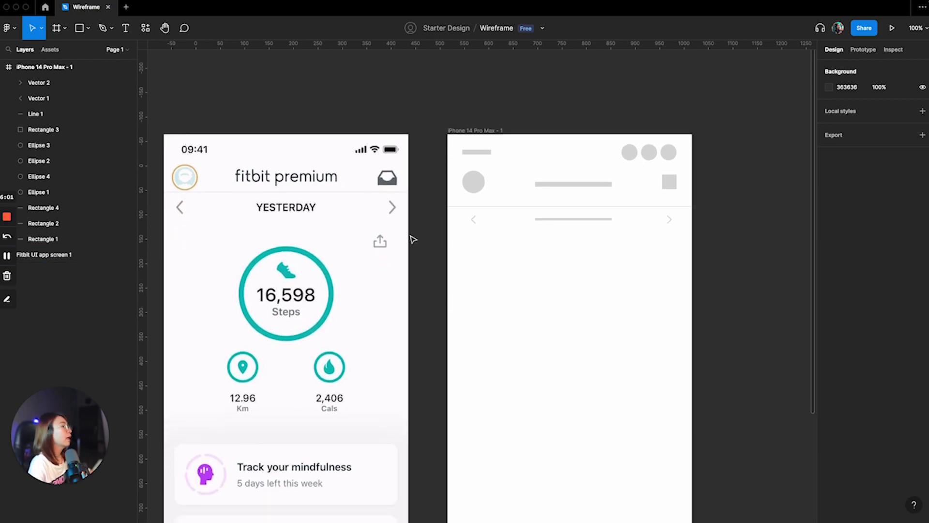
left_click(676, 185)
key("super+d")
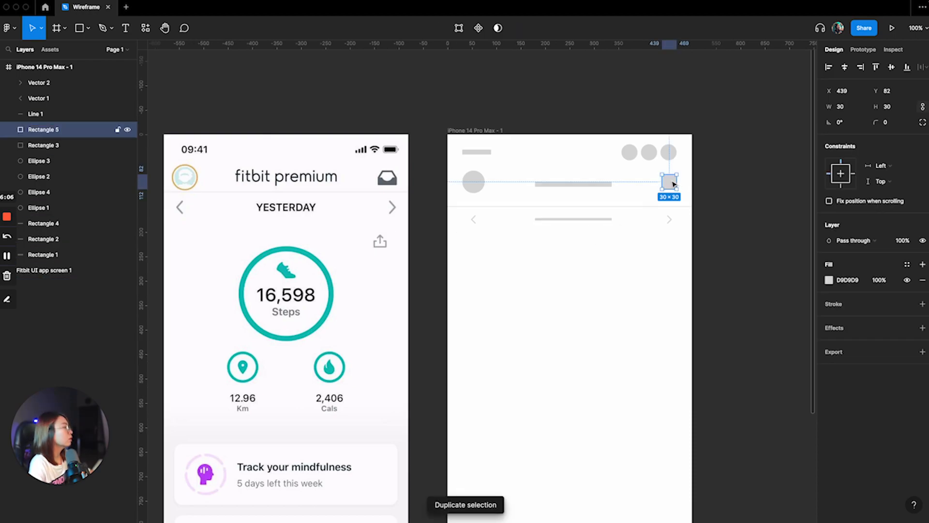
left_click_drag(675, 185, 674, 252)
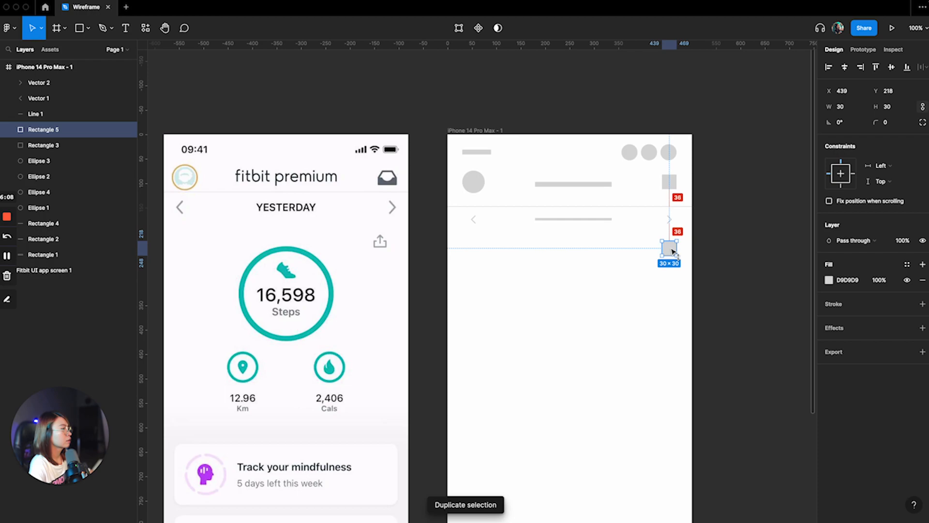
left_click(629, 291)
scroll(629, 291, "down", 1)
left_click(673, 240)
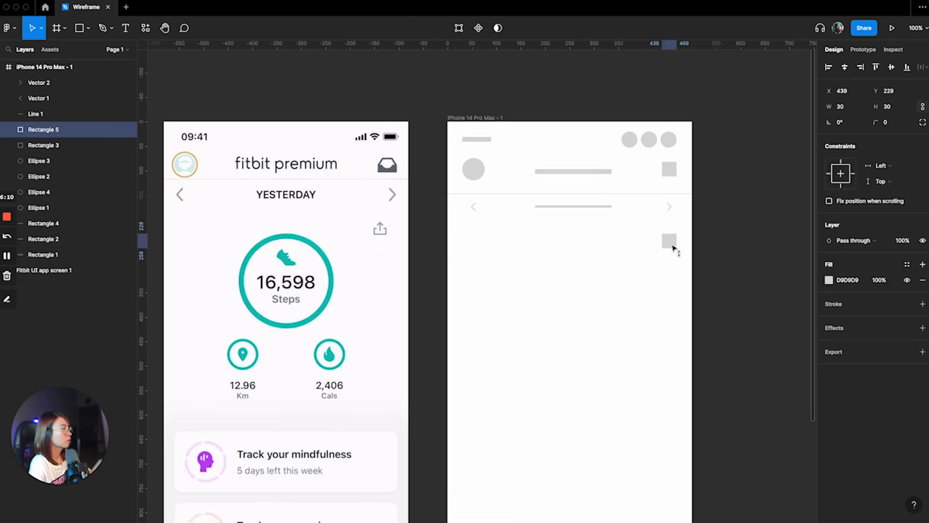
left_click(601, 297)
scroll(602, 297, "down", 1)
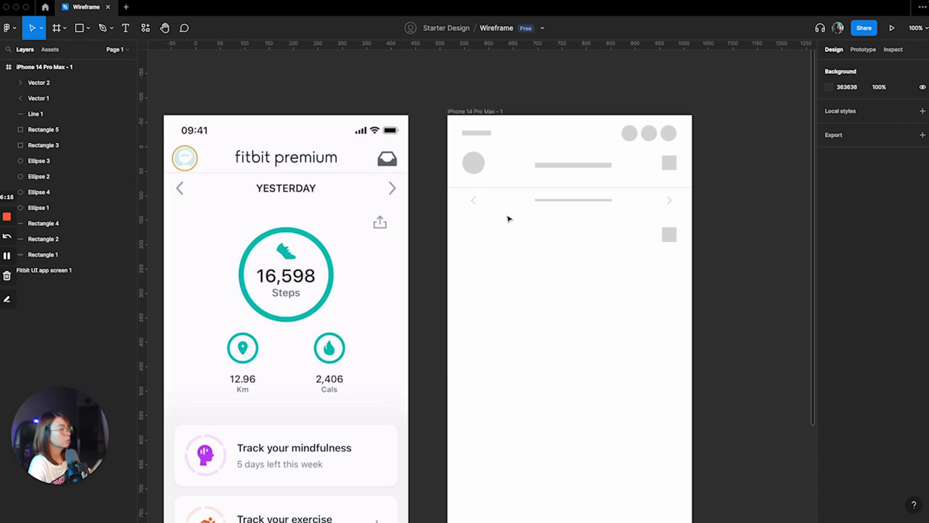
Step: Duplicate the profile circle, enlarge the copy to 212 × 212 and centre it in the frame at X 152, Y 252
left_click(474, 168)
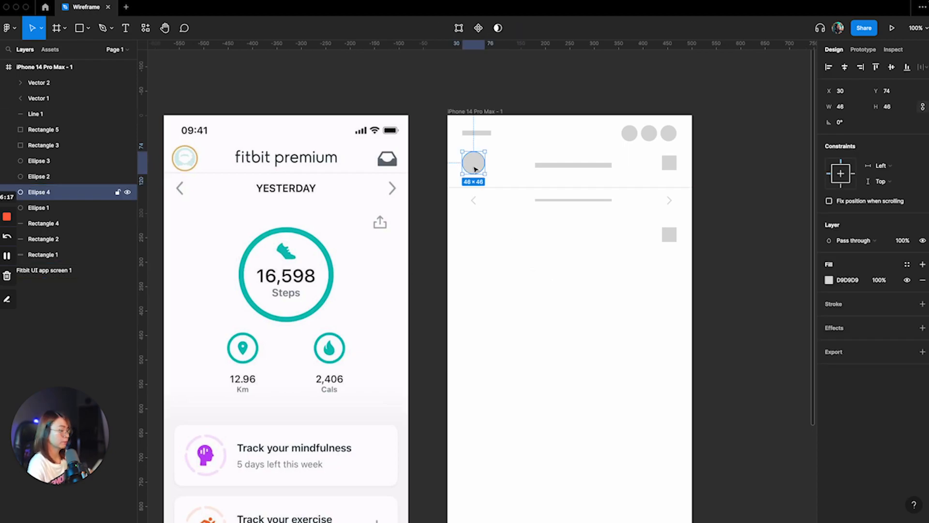
key("super+d")
left_click_drag(476, 170, 622, 316)
left_click_drag(559, 269, 563, 290)
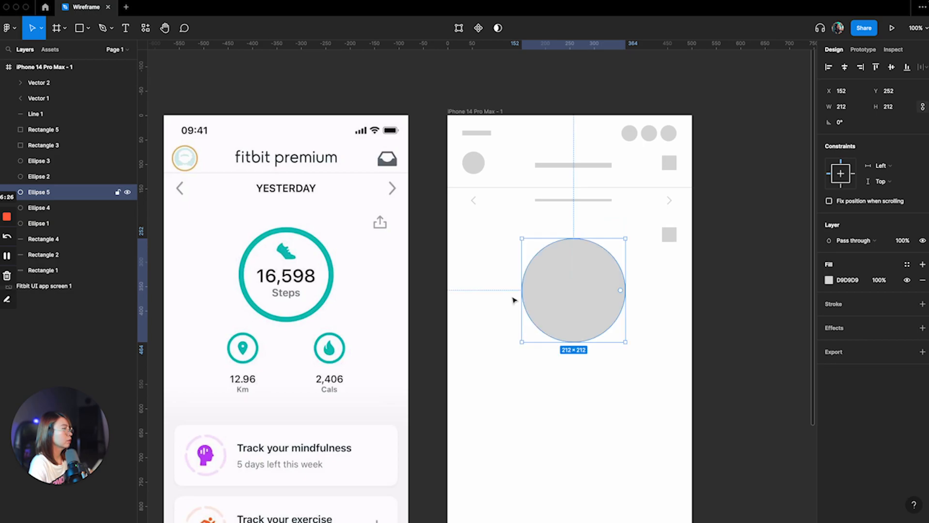
scroll(552, 365, "down", 2)
left_click(552, 347)
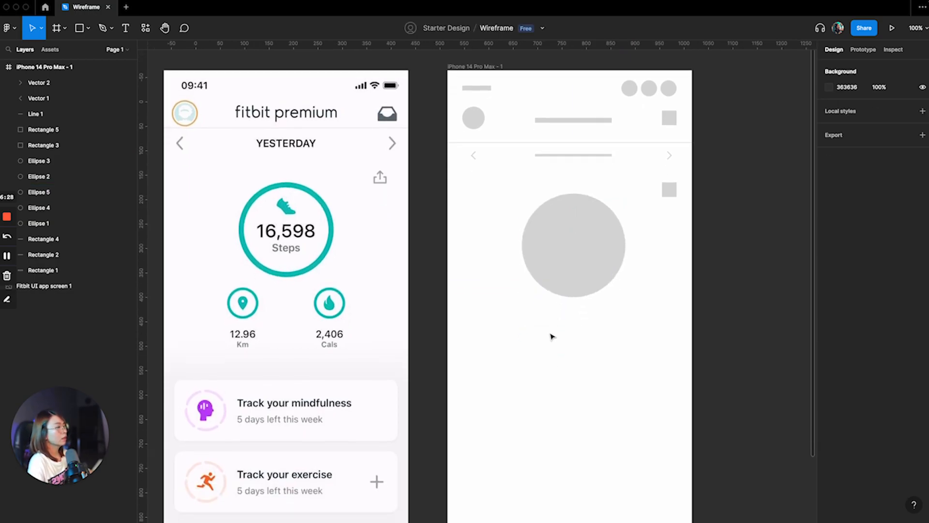
left_click(562, 268)
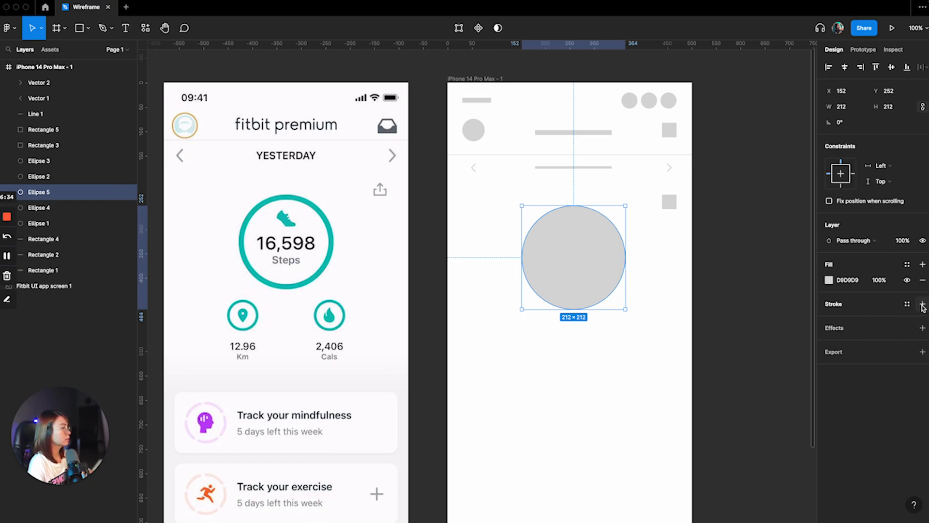
left_click(616, 372)
left_click(568, 282)
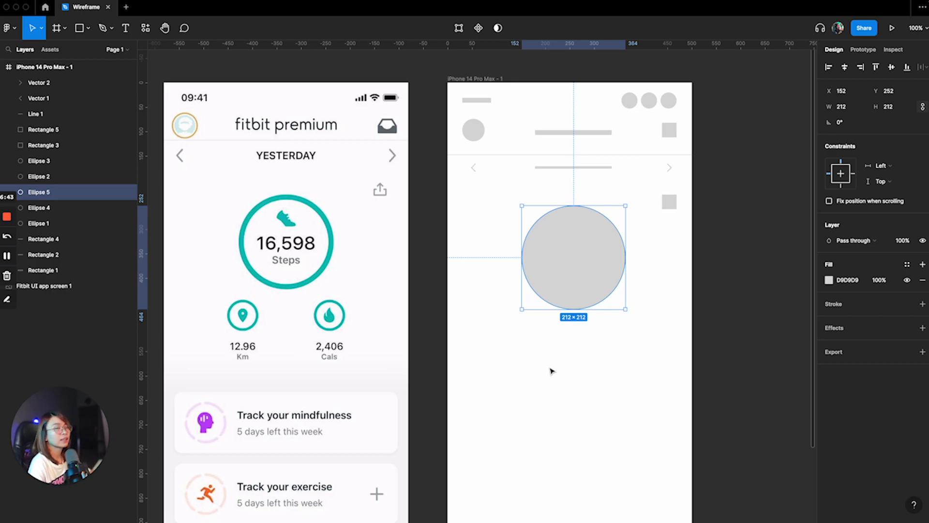
left_click(579, 350)
left_click(567, 273)
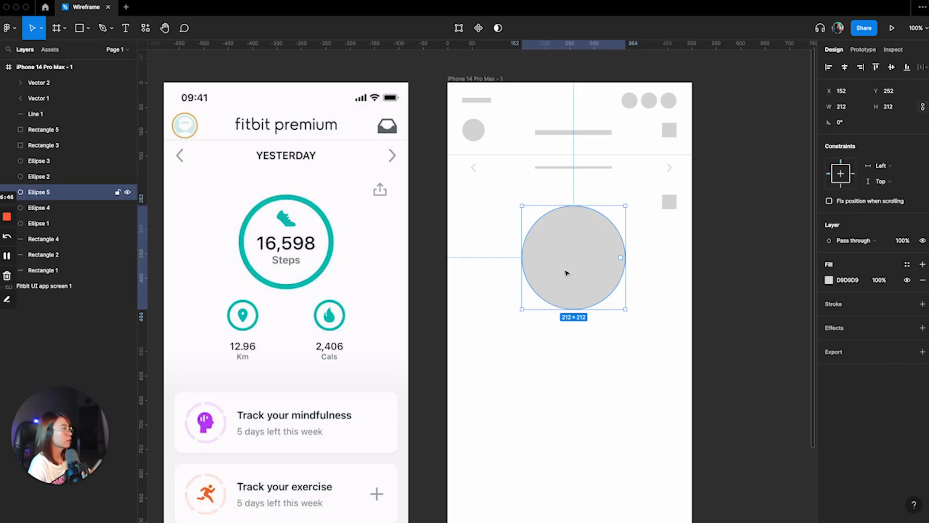
Step: Duplicate the 157 × 5 bar, move the copy to the large circle's centre at Y 355 and bring it to the front
left_click(564, 169)
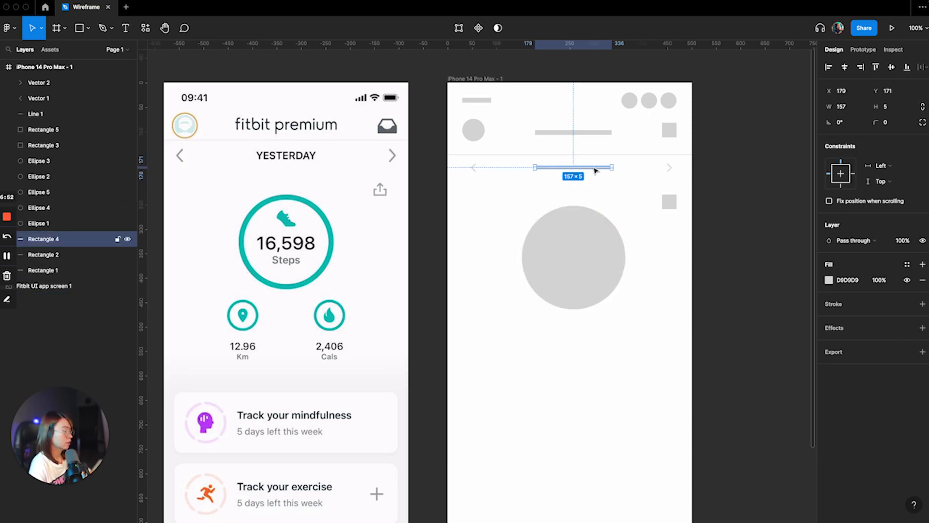
key("super+d")
left_click_drag(595, 170, 595, 258)
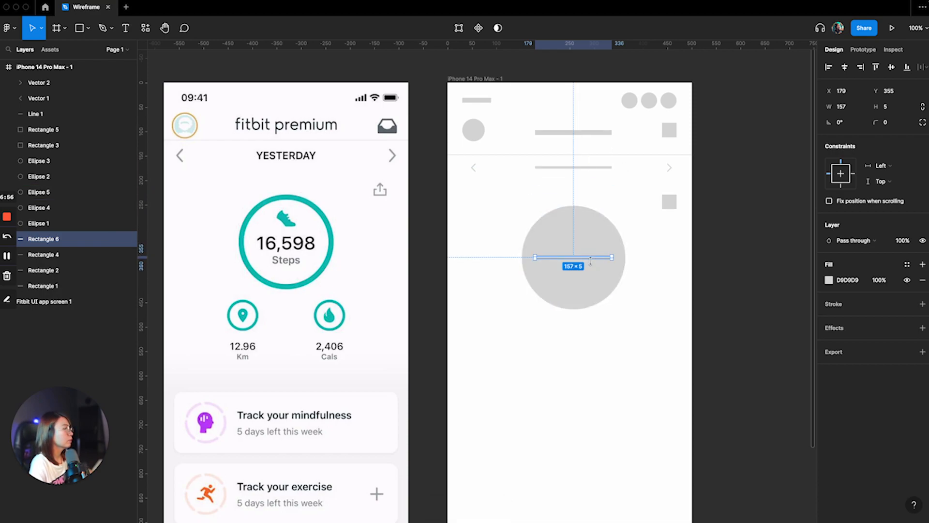
left_click_drag(51, 242, 49, 83)
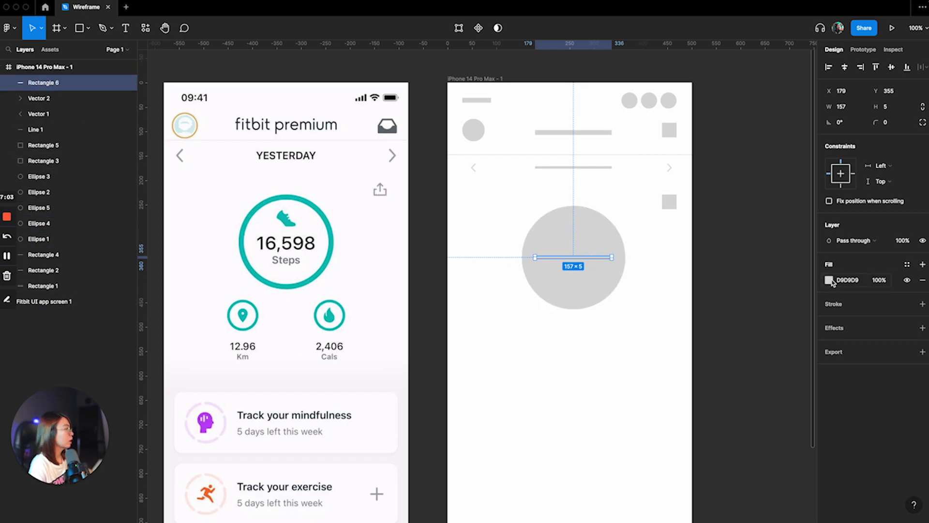
Step: Set the fill of the bar inside the large circle to the darker grey B8B8B8
left_click(830, 280)
left_click_drag(724, 312, 700, 314)
left_click(807, 270)
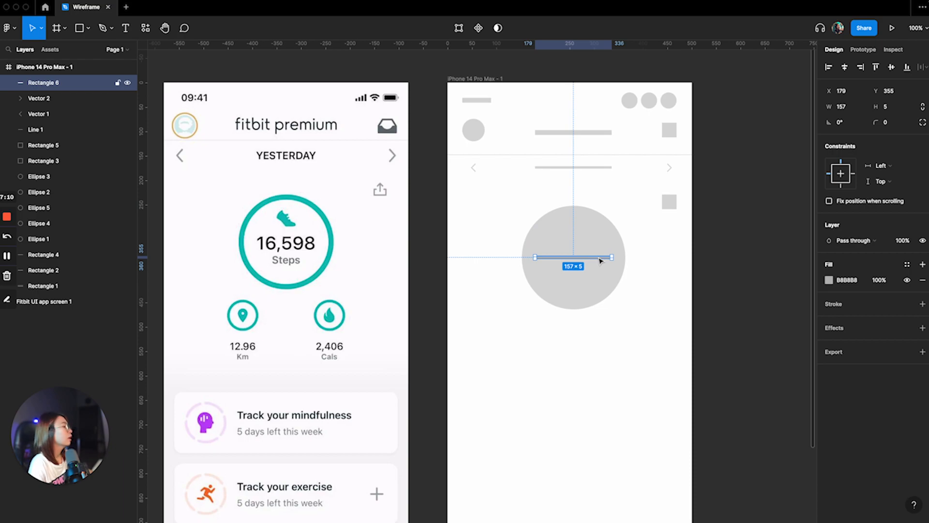
Step: Duplicate the dark bar, resize the copy to 77 × 3 and centre it below the original inside the large circle at Y 380
key("ctrl+d")
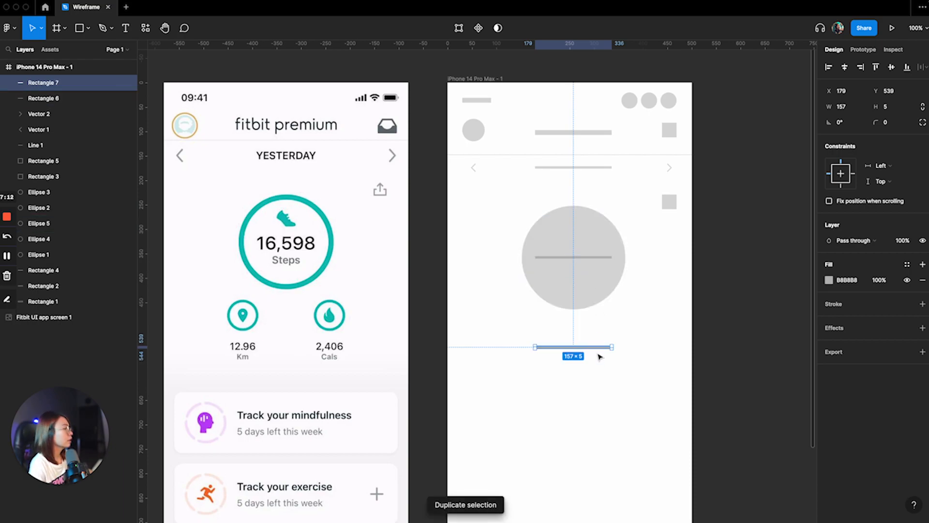
left_click_drag(599, 351, 583, 270)
key("super+z")
key("super+equal")
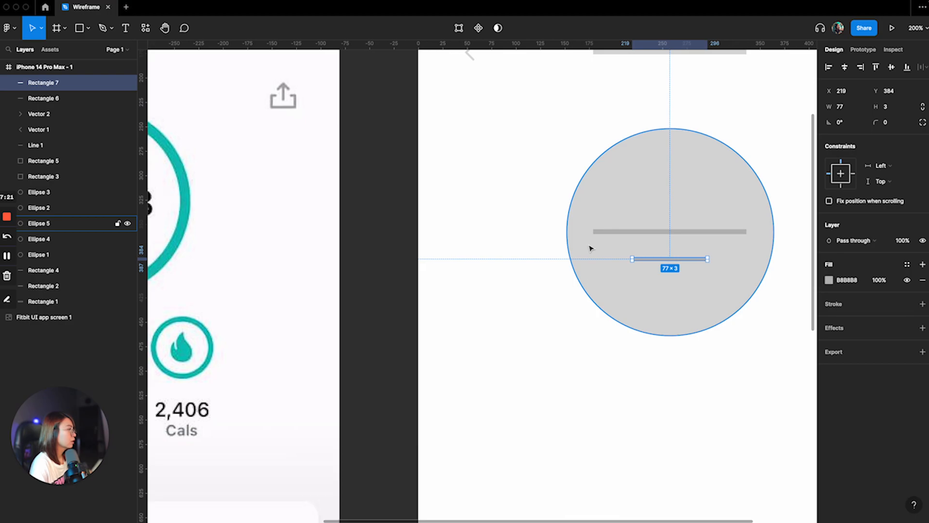
left_click_drag(682, 261, 684, 258)
key("super+minus")
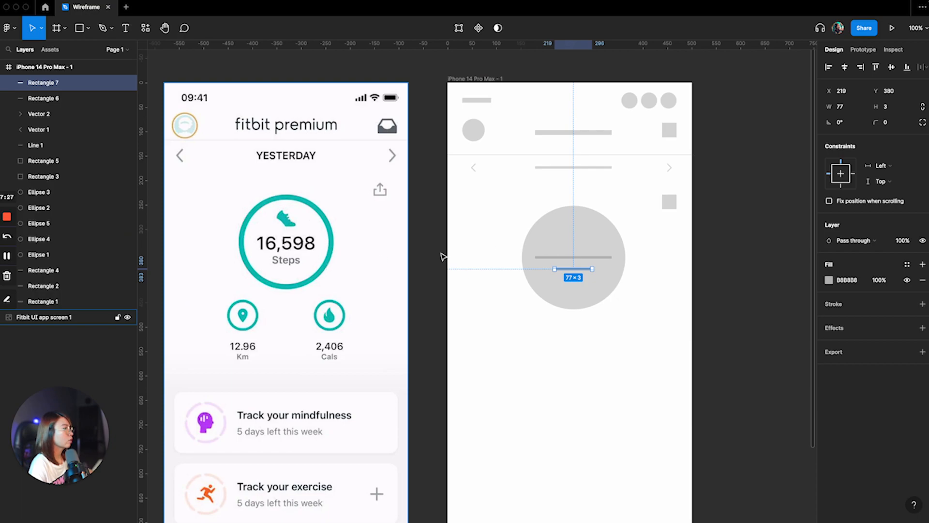
Step: Duplicate the 46 × 46 profile circle, place the copy above the bars in the large circle at X 235, Y 295, and bring it to the front
left_click(479, 140)
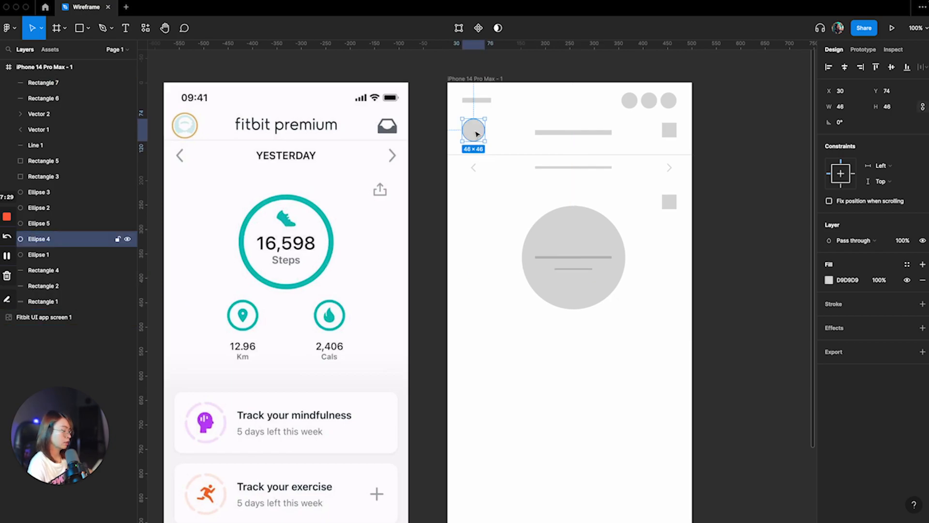
key("super+d")
left_click_drag(476, 134, 576, 242)
left_click_drag(41, 244, 42, 86)
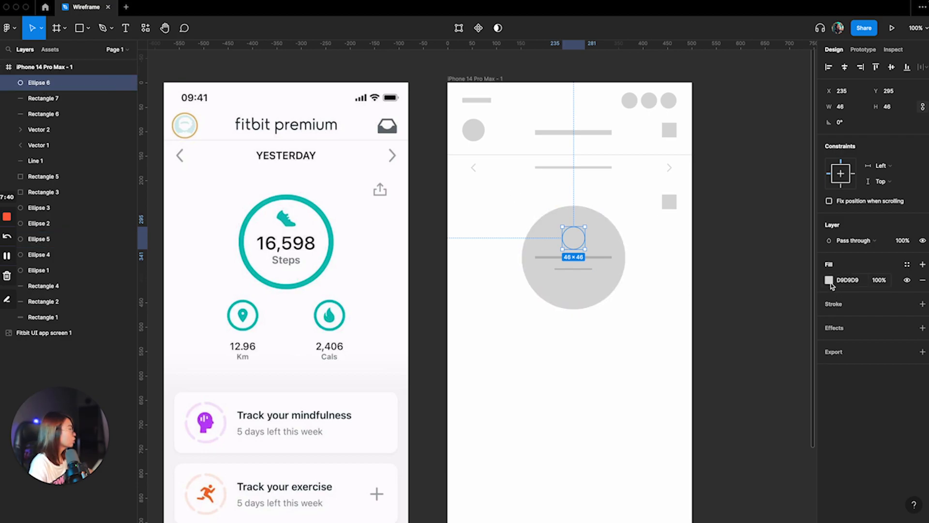
Step: Set the small circle's fill inside the large circle to B8B8B8 by sampling the dark bar's colour
left_click(830, 281)
left_click(714, 417)
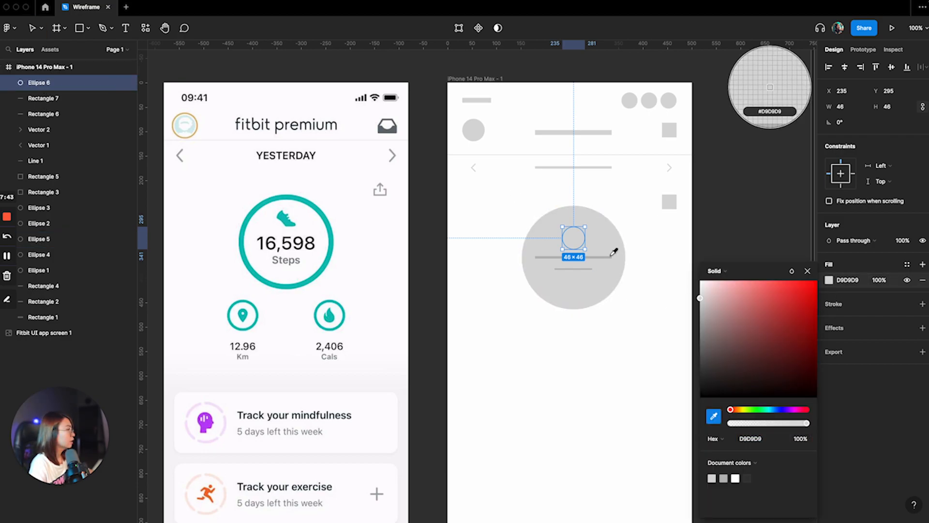
left_click(614, 254)
left_click(808, 272)
left_click(612, 352)
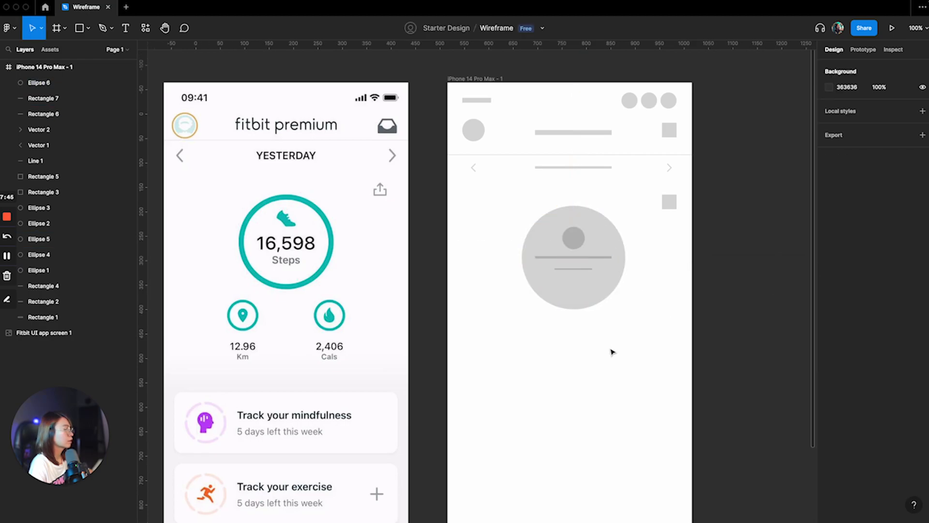
Step: Move the small dark circle and both bars together slightly down so they sit vertically centred in the large circle
left_click(573, 238)
left_click(588, 257, "shift")
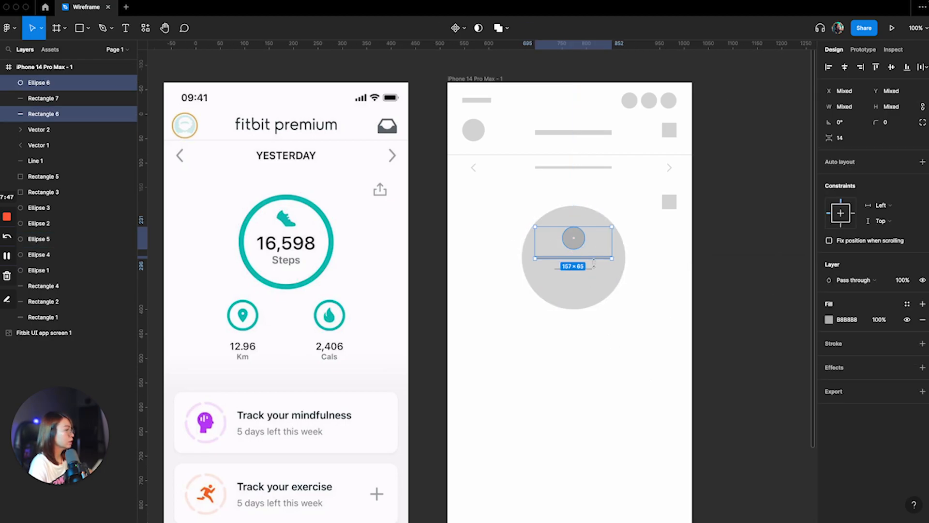
left_click(593, 270, "shift")
left_click_drag(580, 242, 579, 251)
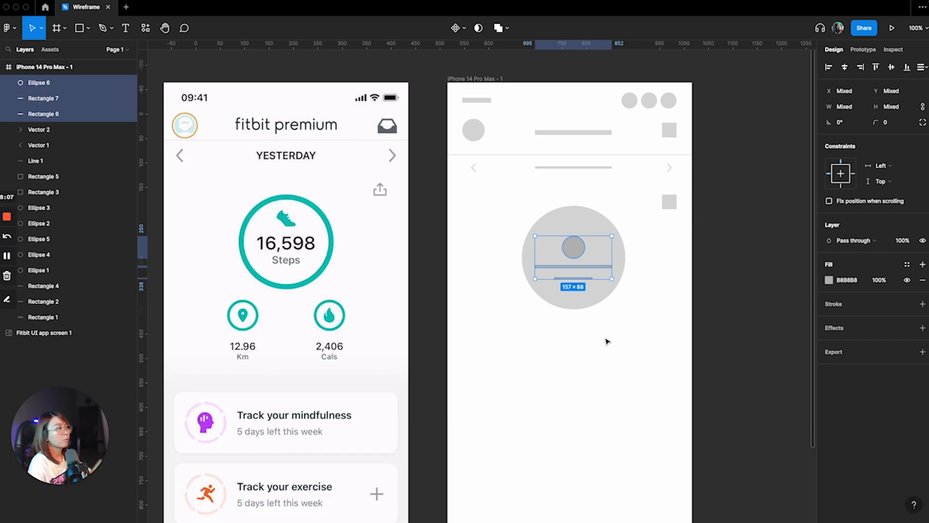
left_click(629, 377)
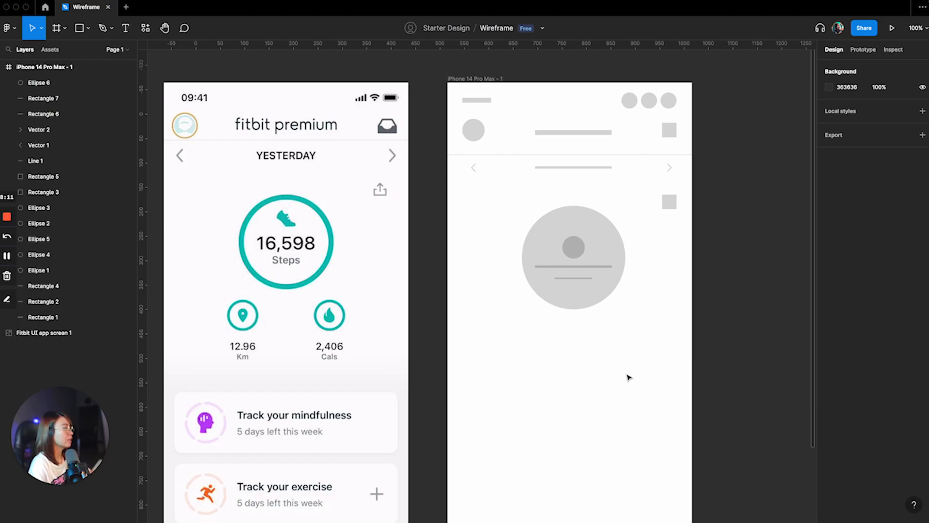
Step: Duplicate the large circle, reduce the copy to 87 × 87 and place it below the original, toward the frame's left, at X 76, Y 484
scroll(628, 378, "down", 2)
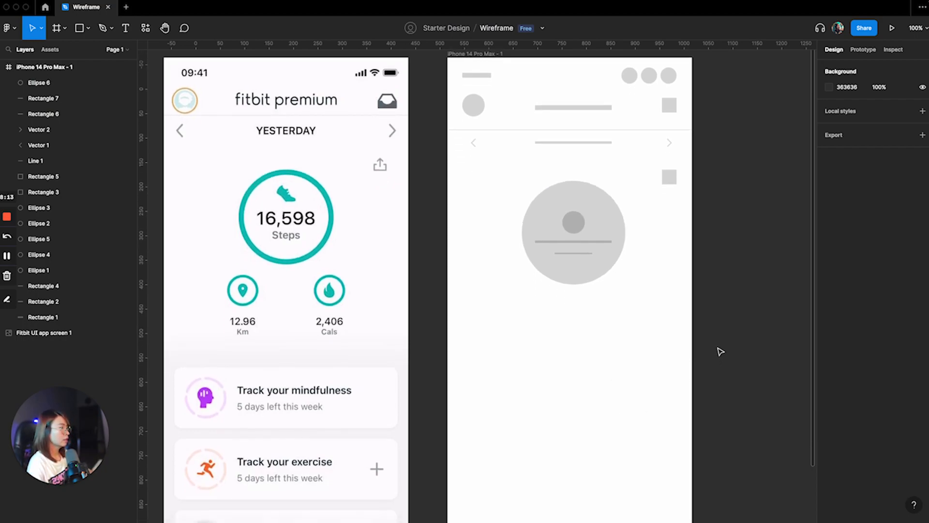
scroll(607, 350, "down", 1)
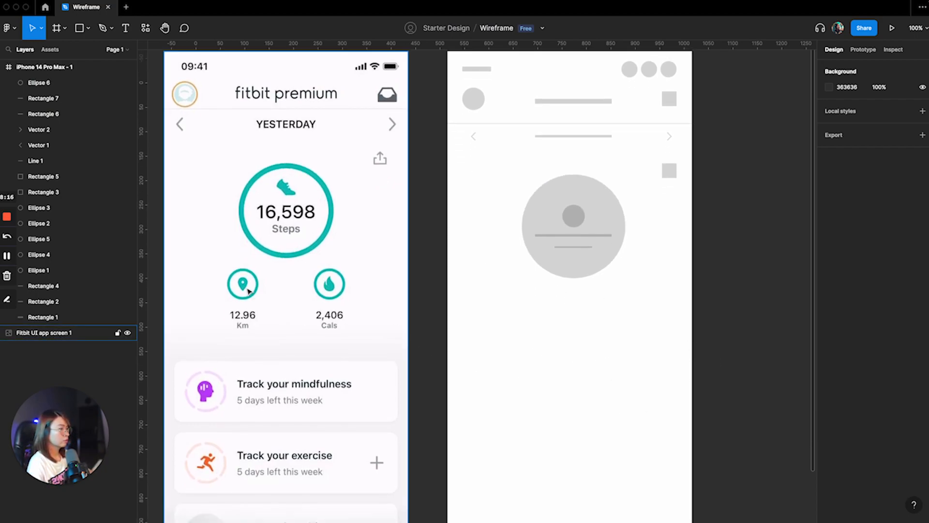
left_click(580, 274)
key("ctrl+d")
left_click_drag(580, 274, 505, 306)
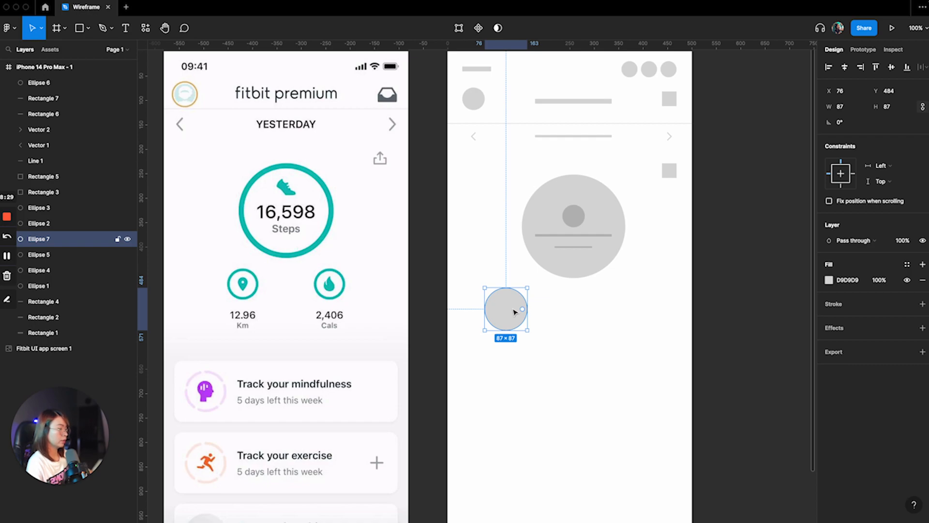
Step: Add a 41 × 41 copy of the circle at the centre of the 87 × 87 circle, X 99, Y 507, and fill it with B8B8B8
key("ctrl+d")
left_click_drag(474, 426, 517, 300)
left_click(829, 280)
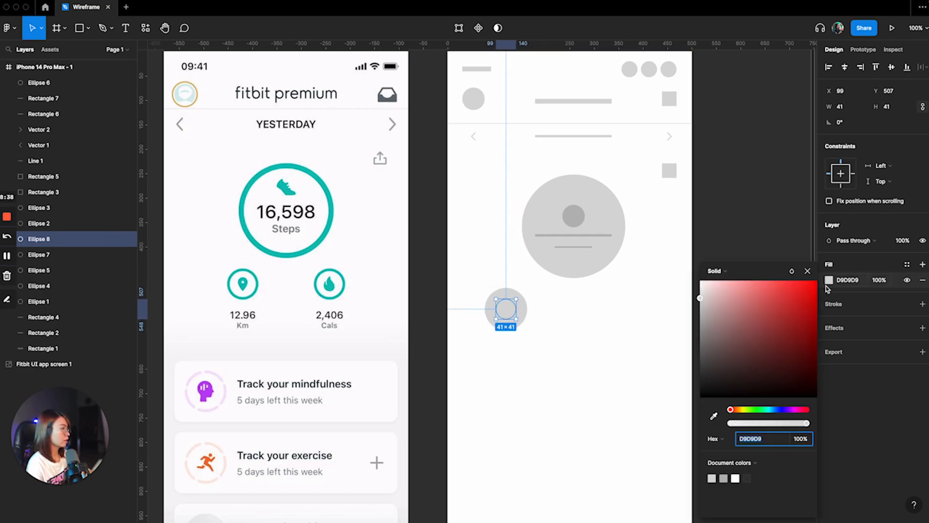
left_click(714, 417)
left_click(601, 210)
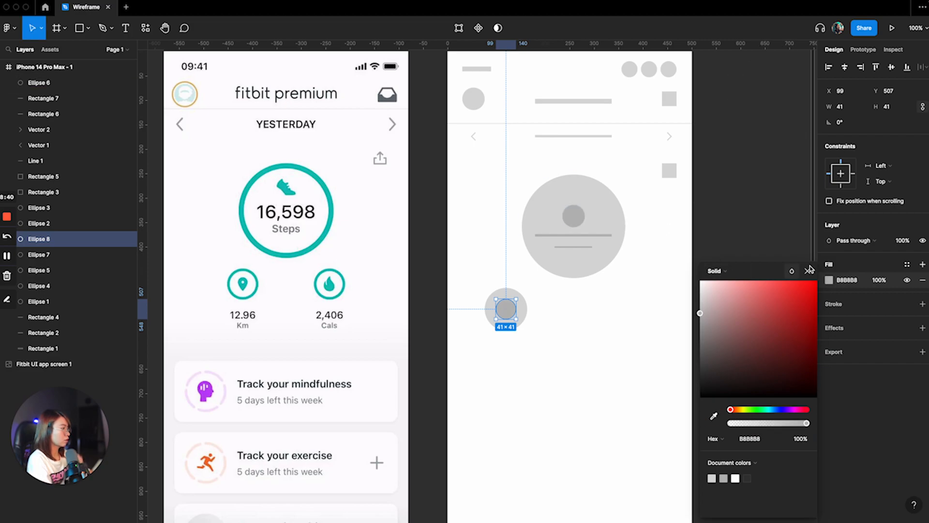
key("Escape")
left_click(576, 397)
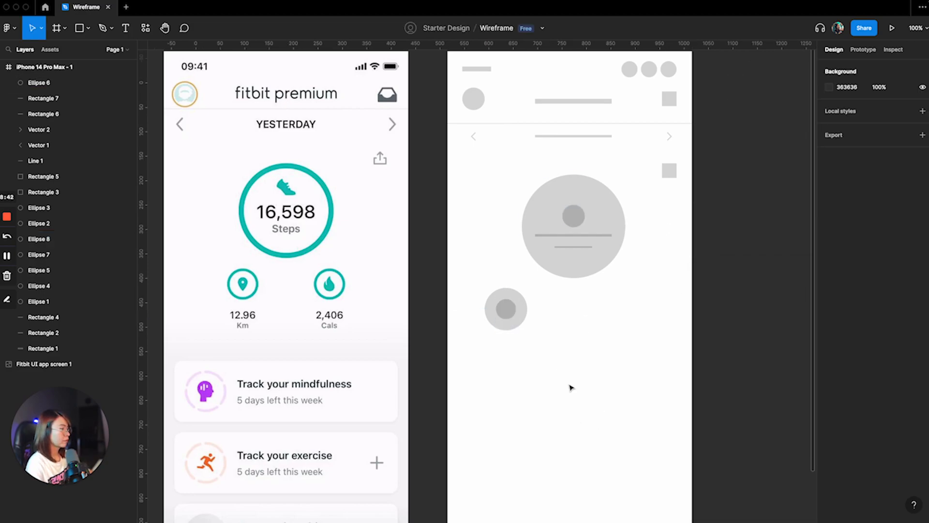
Step: Duplicate both bars from the large circle and move the copies below the 87 × 87 circle
left_click(596, 238)
left_click(591, 247, "shift")
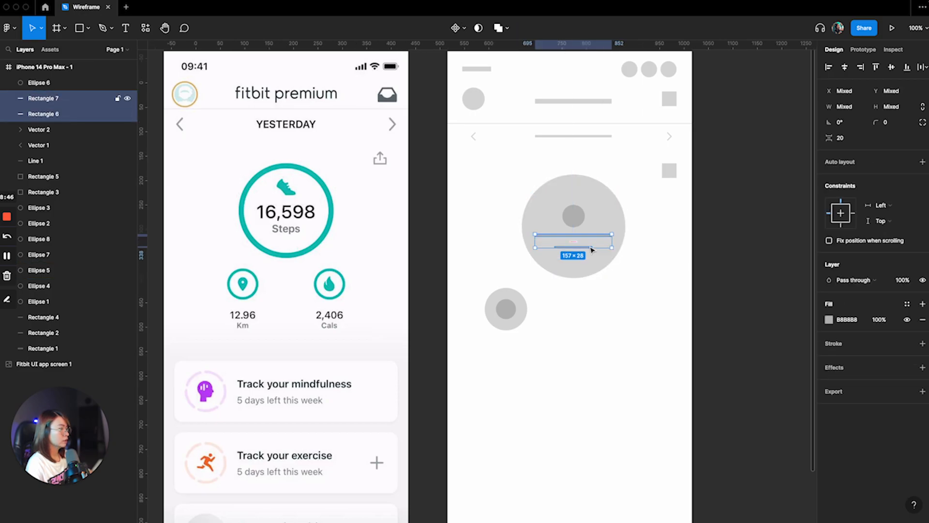
key("ctrl+d")
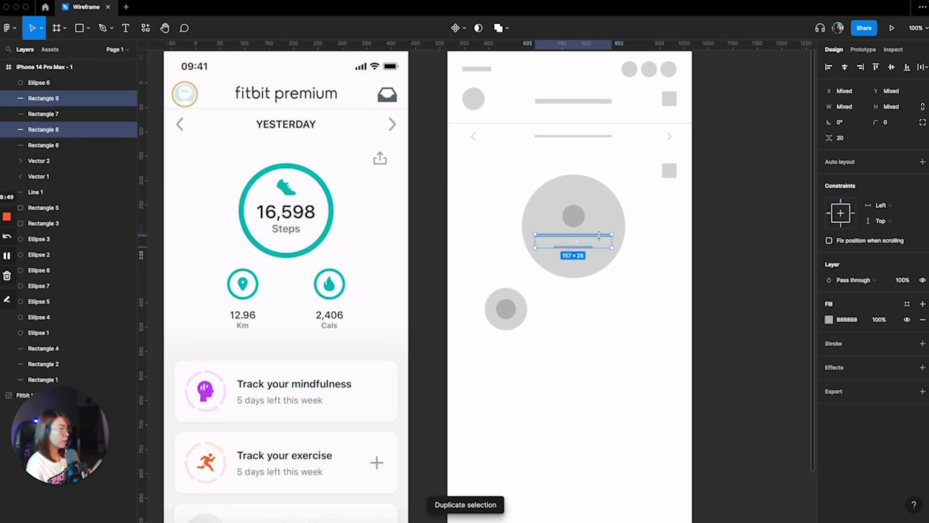
left_click_drag(599, 235, 605, 281)
key("ctrl+z")
left_click_drag(603, 241, 562, 362)
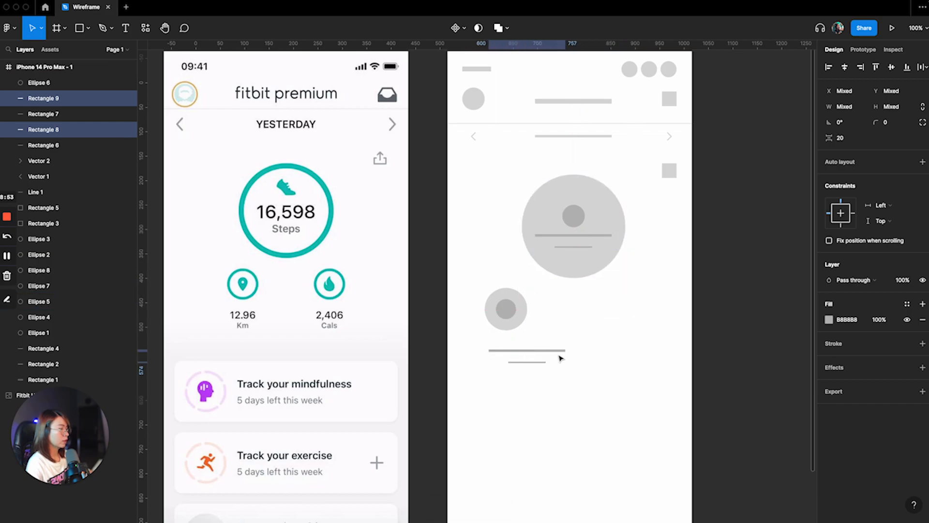
Step: Scale down the two copied bars together and centre them 20 px below the 87 × 87 circle
left_click(562, 354)
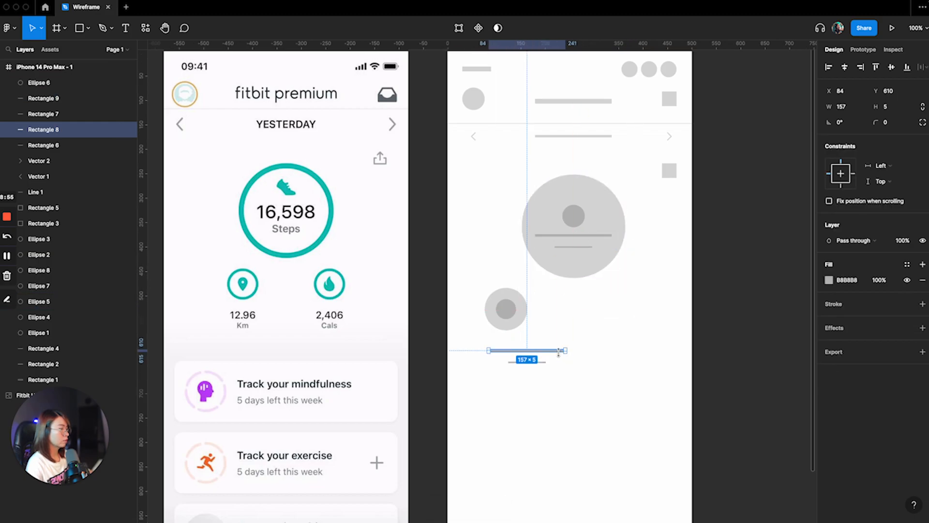
left_click(539, 362, "shift")
left_click_drag(563, 358, 516, 345)
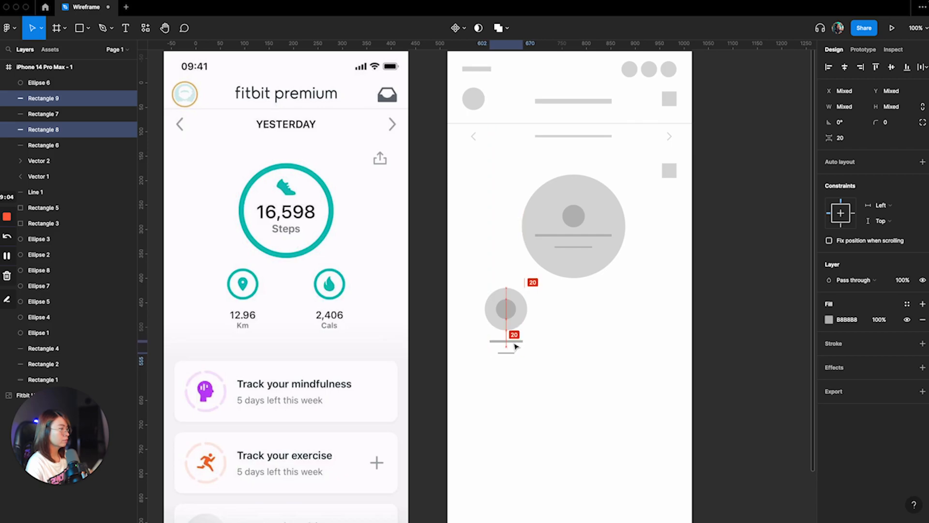
left_click(521, 365)
Step: Move the 34 × 3 bar up closer to the wider bar under the 87 × 87 circle, to Y 605
scroll(520, 368, "up", 5)
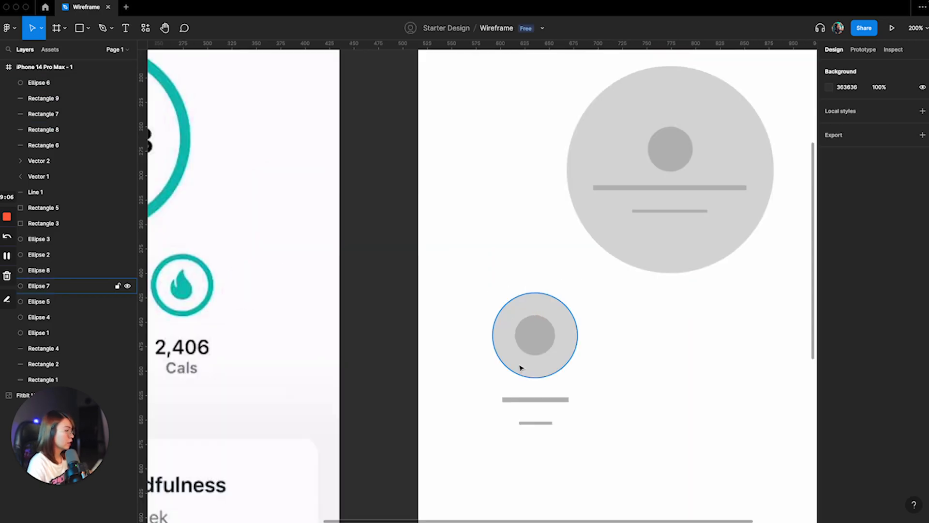
left_click_drag(530, 421, 530, 411)
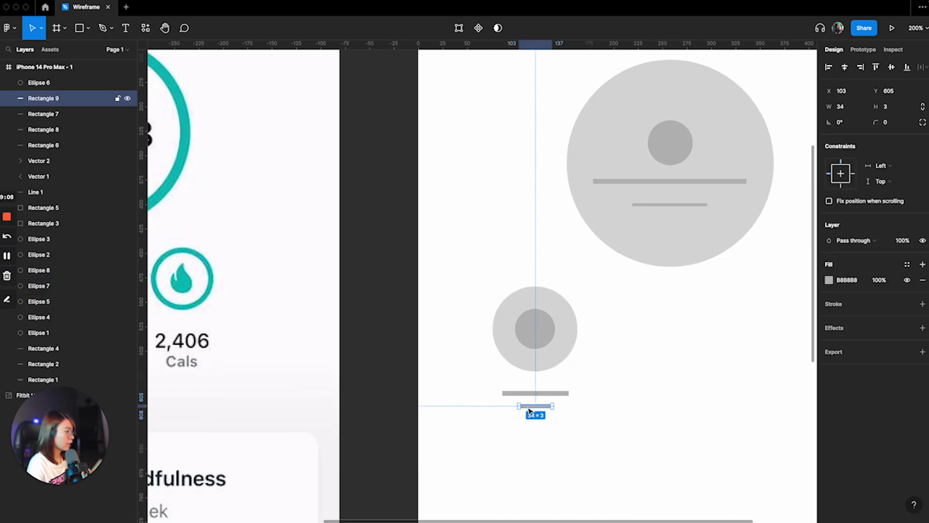
key("shift+0")
left_click(542, 402)
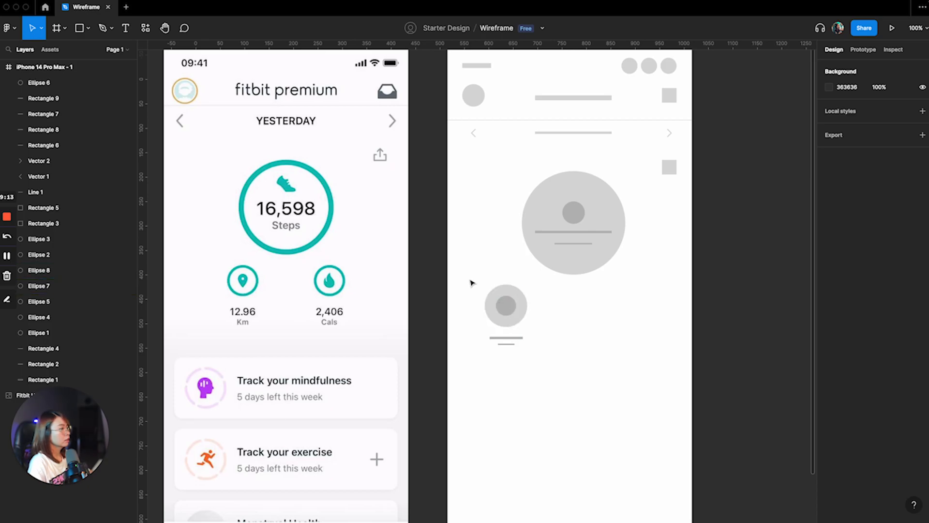
Step: Copy the small metric placeholder with its two circles and two bars and paste it on the other side below the large circle
left_click_drag(477, 278, 538, 363)
left_click(537, 363)
left_click_drag(481, 274, 539, 357)
right_click(518, 305)
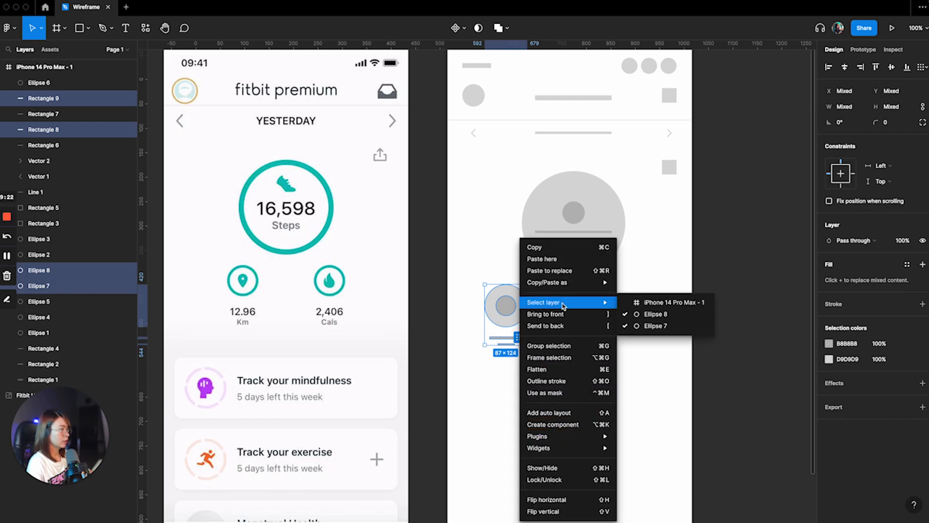
left_click(540, 251)
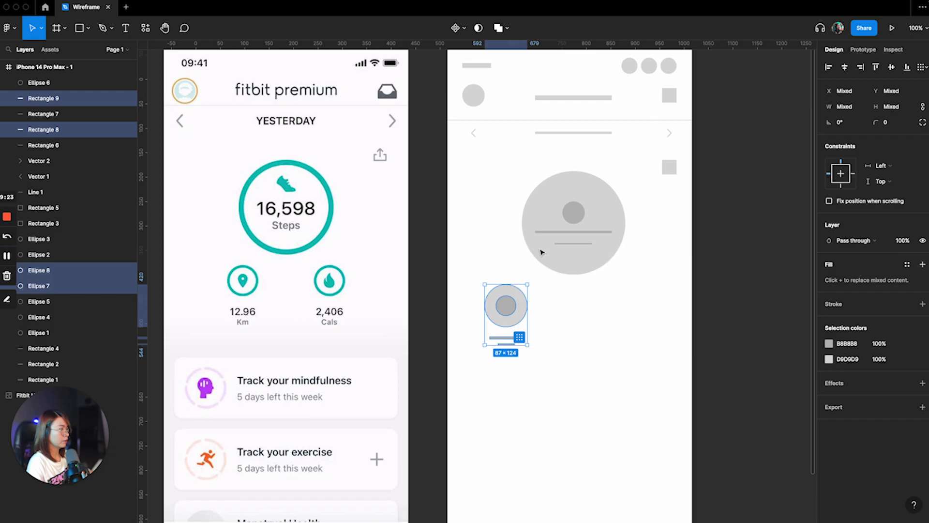
right_click(569, 363)
left_click(594, 237)
left_click_drag(585, 380, 622, 308)
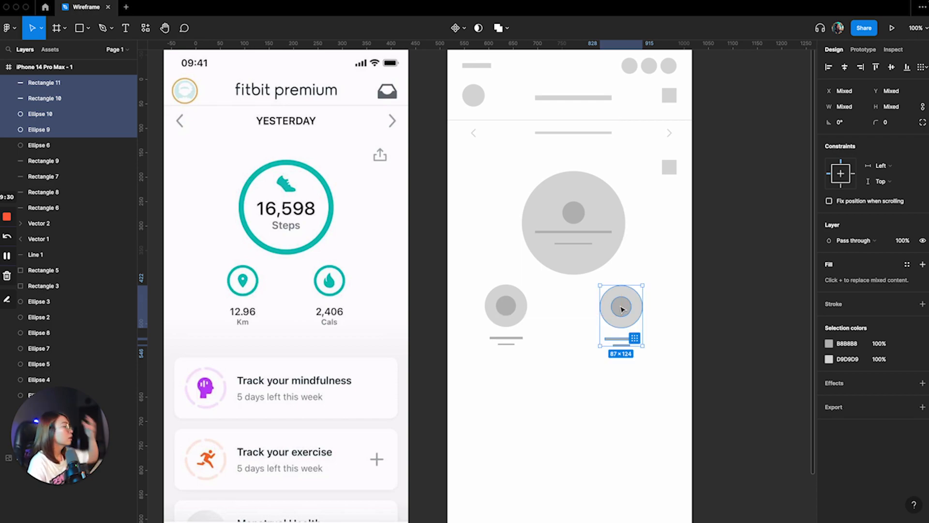
Step: Move the two metric placeholders closer together under the large circle, placing the original's outer circle at X 114, Y 487
left_click_drag(623, 308, 636, 310)
left_click(550, 399)
left_click_drag(476, 289, 531, 352)
left_click_drag(512, 309, 530, 309)
left_click_drag(602, 285, 659, 371)
left_click_drag(636, 310, 626, 310)
left_click(575, 393)
Step: Draw a 418 × 127 card rectangle below the metric placeholders at Y 687 and centre it horizontally in the frame at X 41
scroll(575, 393, "down", 1)
scroll(572, 419, "down", 3)
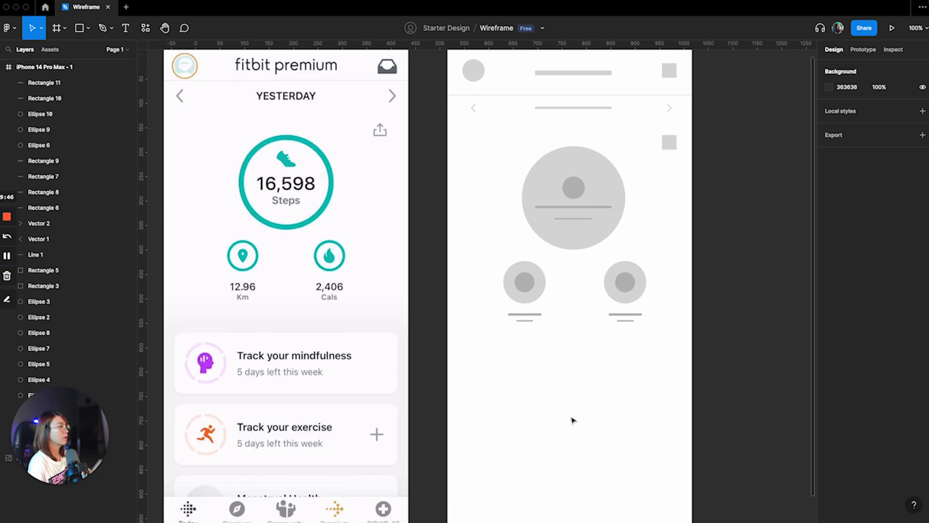
scroll(573, 420, "down", 3)
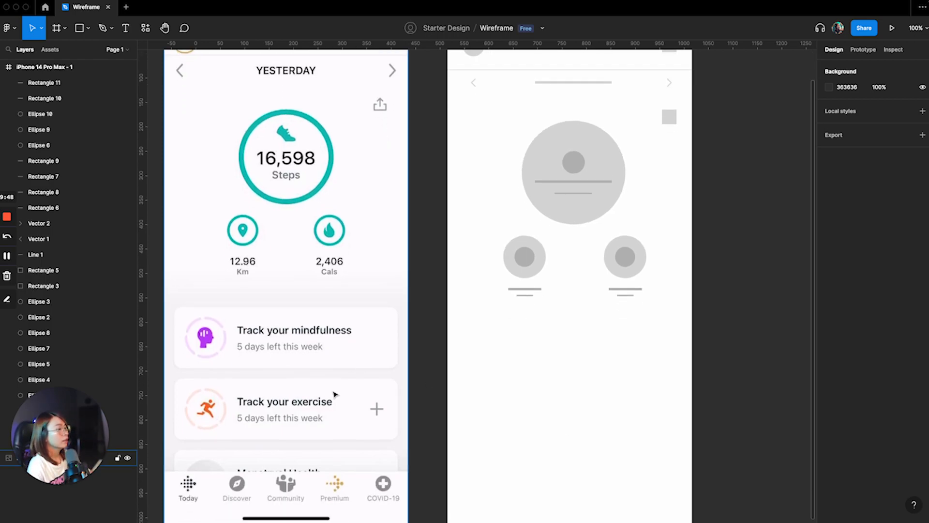
left_click(87, 28)
left_click(71, 53)
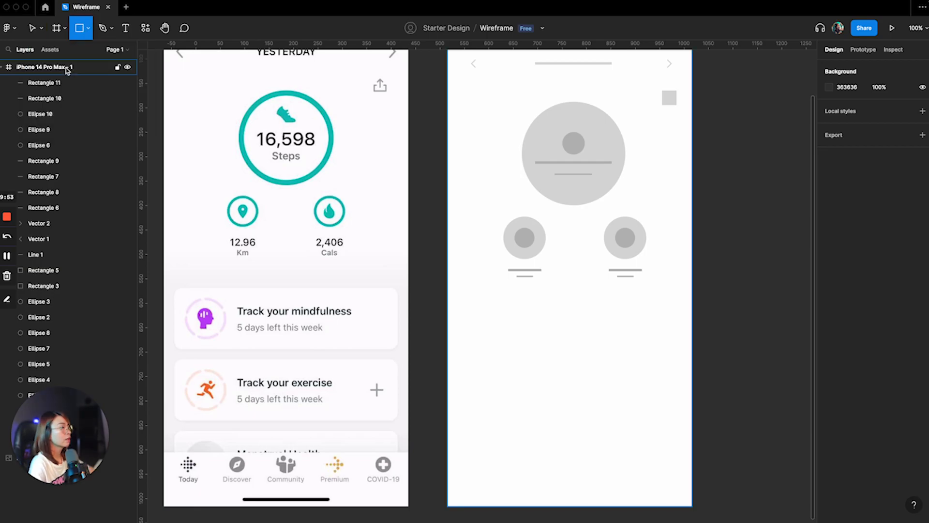
mouse_move(469, 303)
left_mouse_down()
mouse_move(609, 383)
mouse_move(674, 364)
left_mouse_up()
left_click_drag(591, 353, 586, 358)
left_click(844, 67)
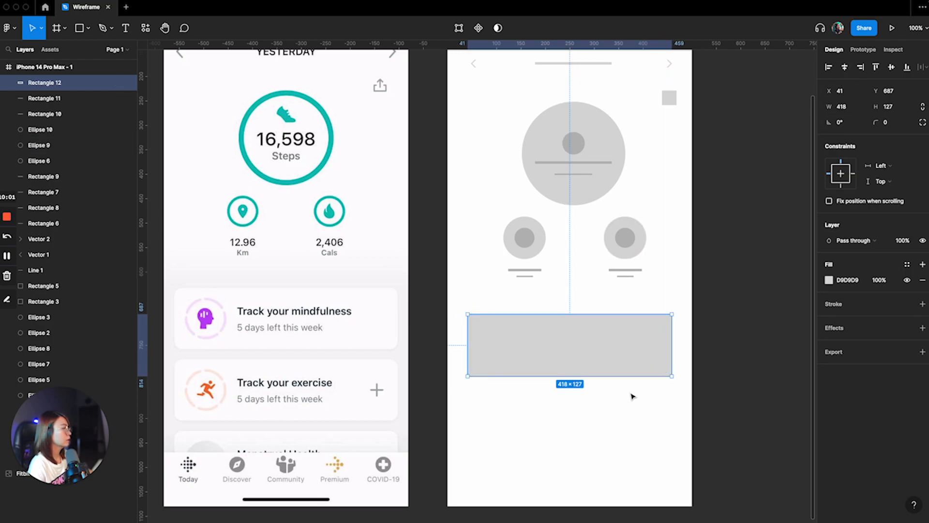
scroll(633, 396, "down", 1)
left_click(585, 404)
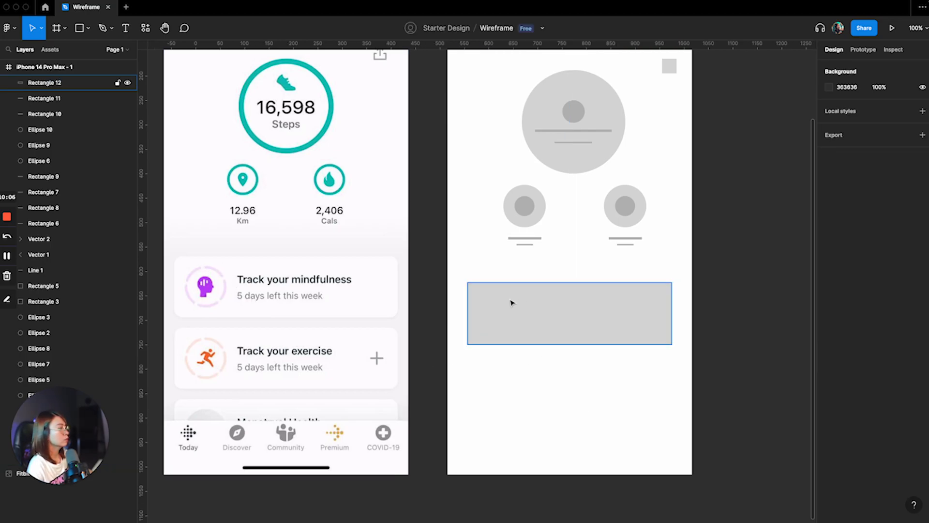
Step: Duplicate the 87 × 87 circle, place the copy at the left end of the card at X 88, Y 707, and bring it to the front
left_click(543, 206)
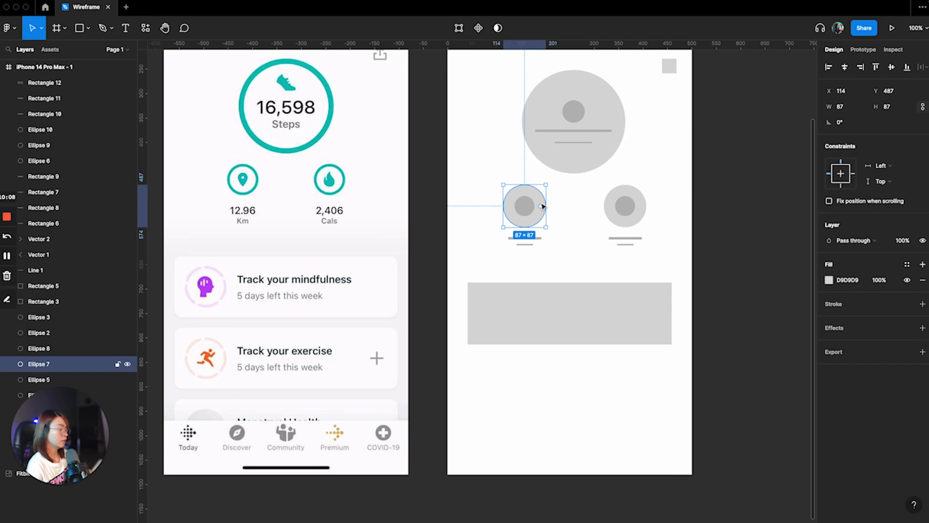
key("super+d")
left_click_drag(543, 207, 536, 329)
left_click_drag(526, 314, 525, 307)
left_click_drag(44, 364, 47, 79)
Step: Set the fill of the circle on the card to B8B8B8 by sampling a dark inner circle
left_click(829, 280)
left_click(715, 417)
left_click(518, 203)
left_click(807, 272)
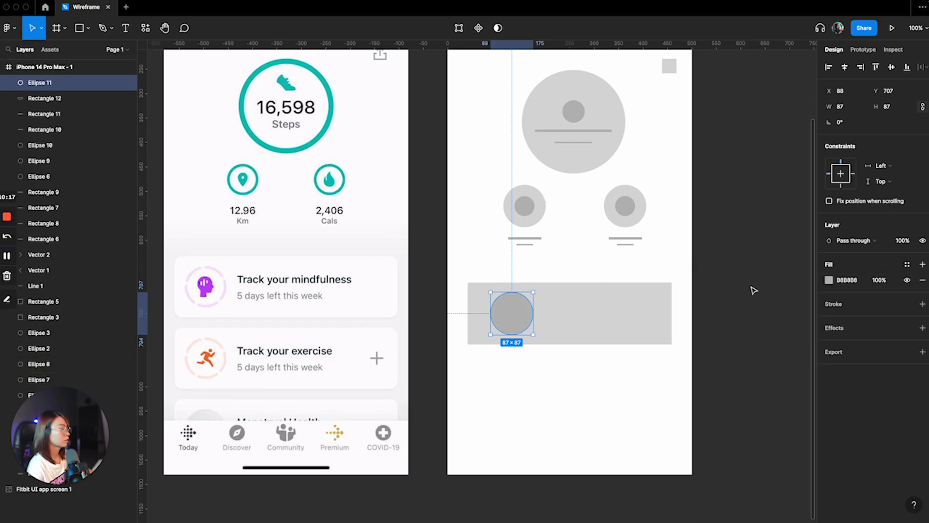
left_click_drag(513, 312, 513, 313)
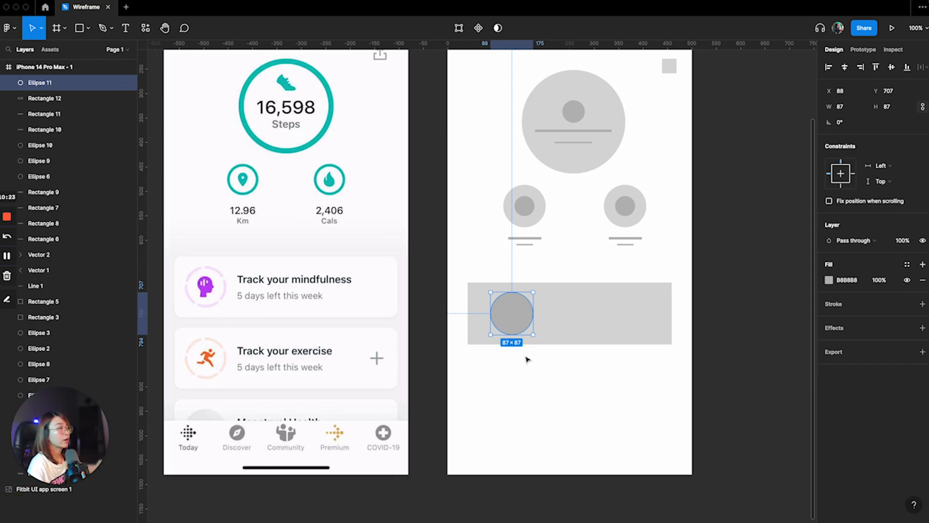
left_click(528, 436)
left_click(506, 322)
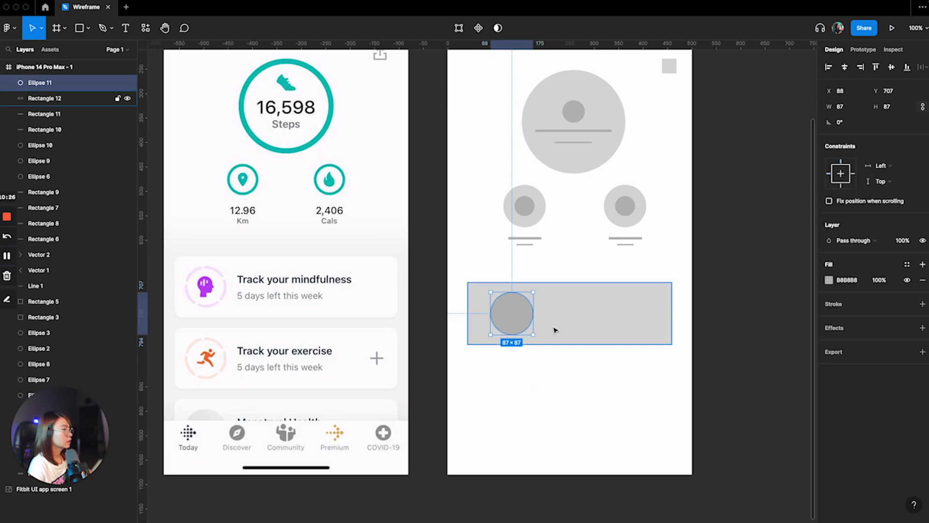
left_click(530, 388)
left_click(507, 315)
left_click(533, 376)
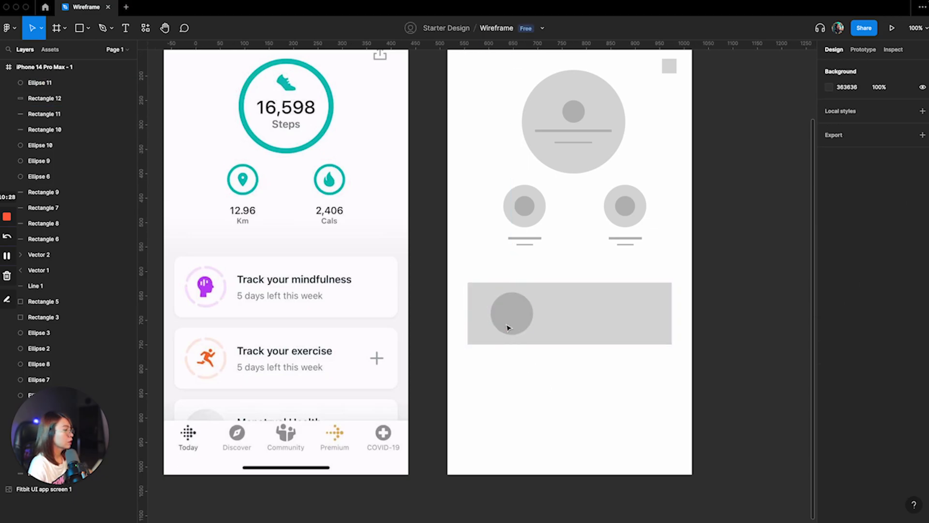
left_click(508, 321)
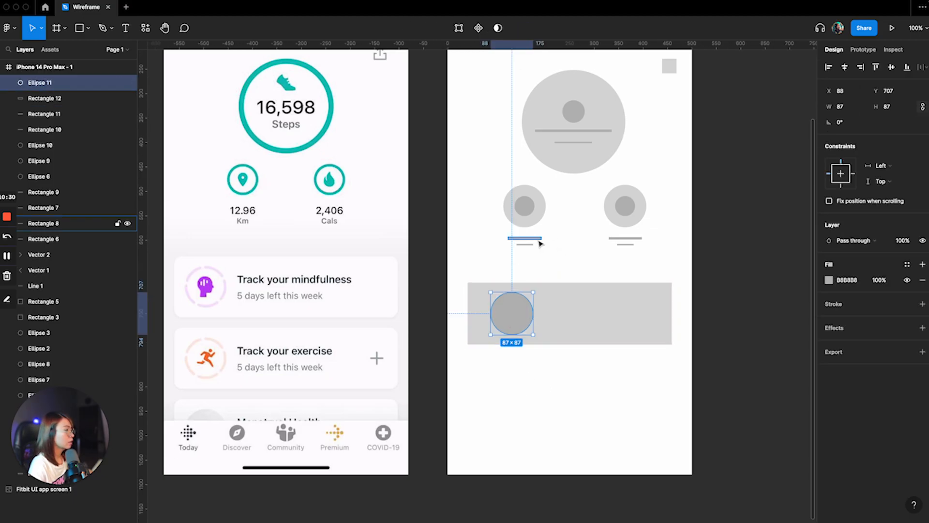
Step: Duplicate the two text lines under the second metric circle, place the copies beside the card's circle, and bring them to the front
left_click(599, 135)
left_click(556, 242)
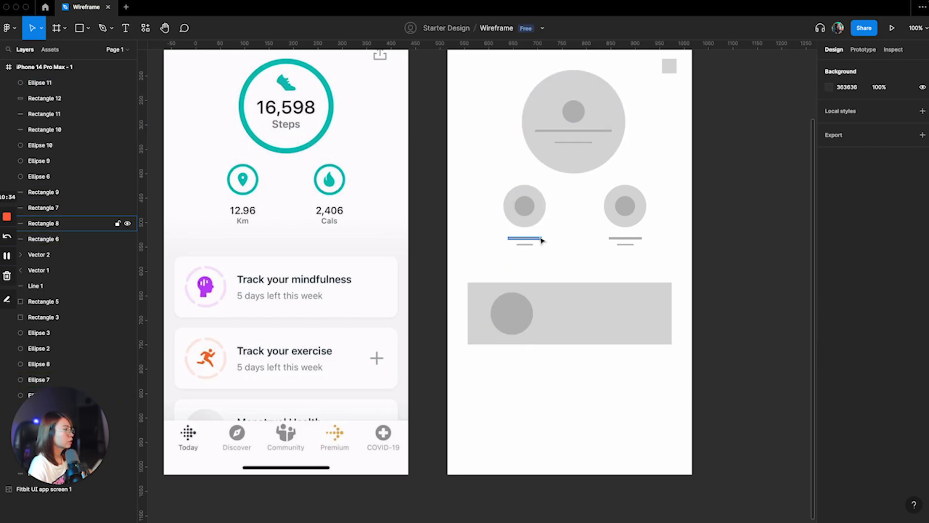
left_click(533, 238)
left_click_drag(602, 245, 658, 256)
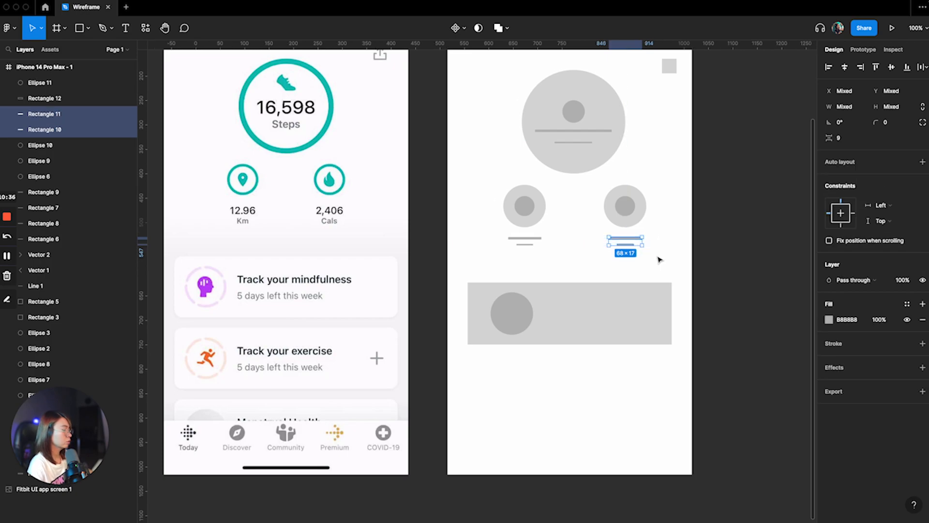
key("ctrl+d")
left_click_drag(633, 243, 570, 321)
left_click_drag(45, 116, 41, 80)
left_click(548, 373)
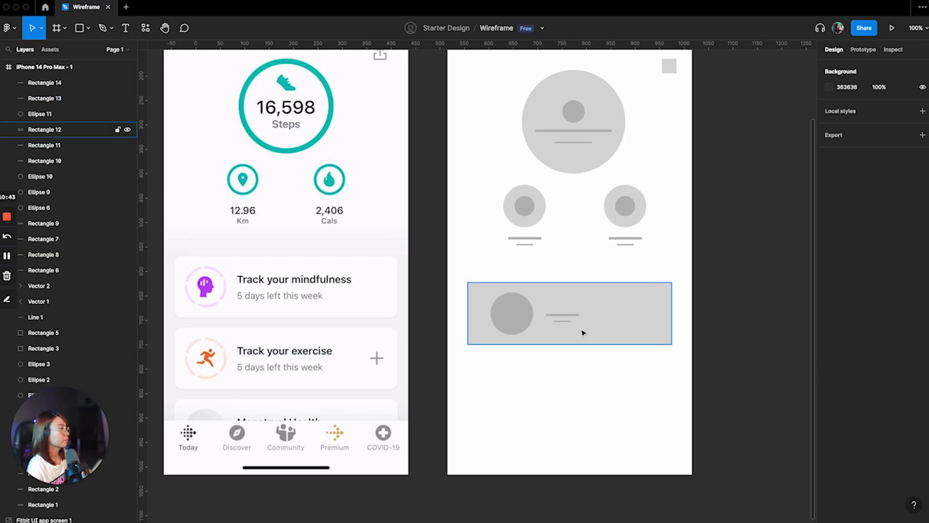
Step: Lengthen the card's upper text line almost to the card's far edge and widen the lower line to 143
left_click_drag(577, 316, 658, 313)
left_click(614, 374)
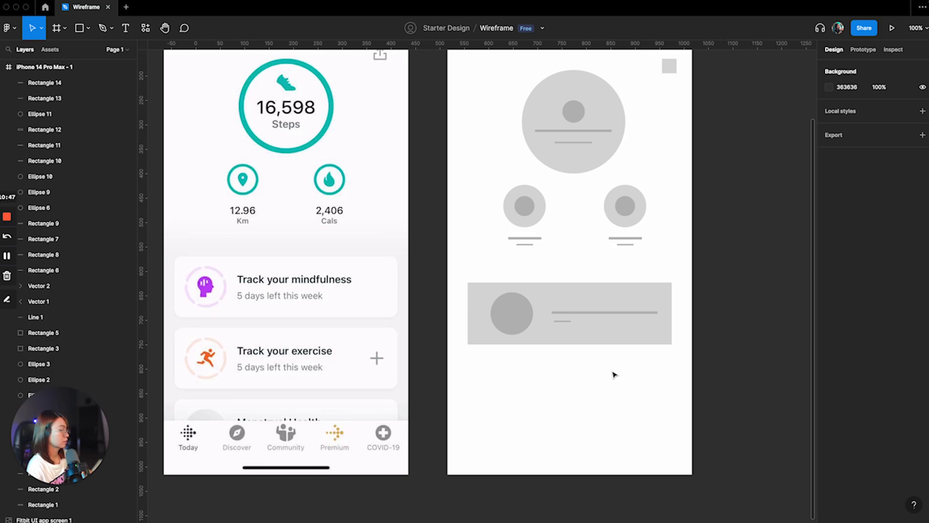
key("space")
left_click_drag(617, 395, 560, 370)
scroll(560, 367, "up", 5, "ctrl")
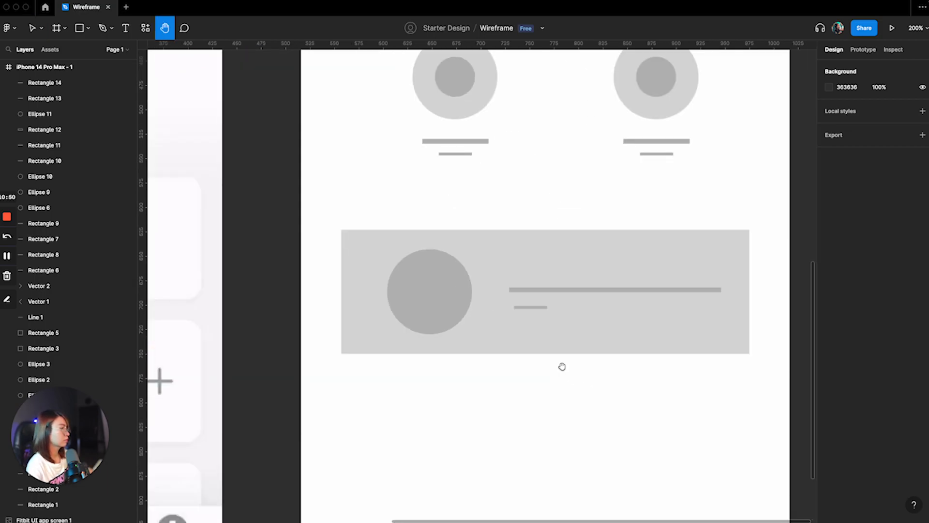
scroll(542, 372, "down", 2)
left_click(476, 266)
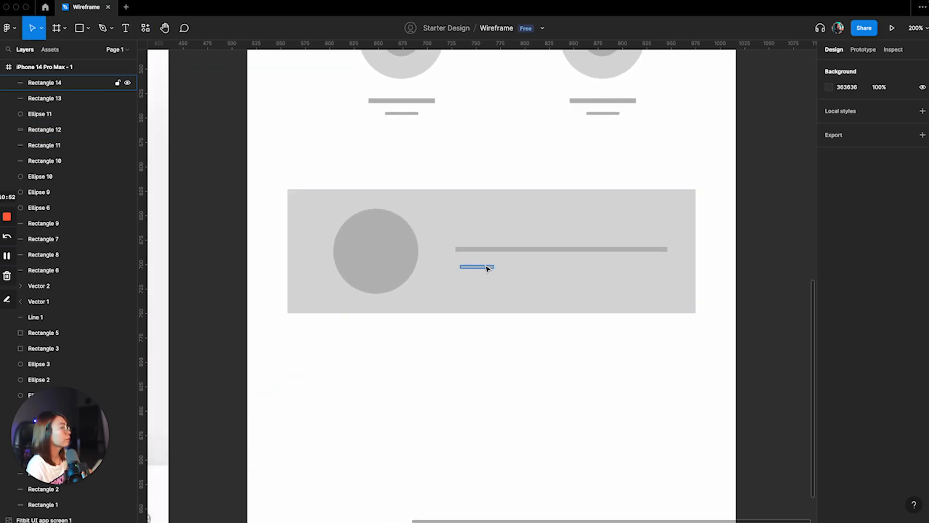
left_click_drag(498, 267, 600, 274)
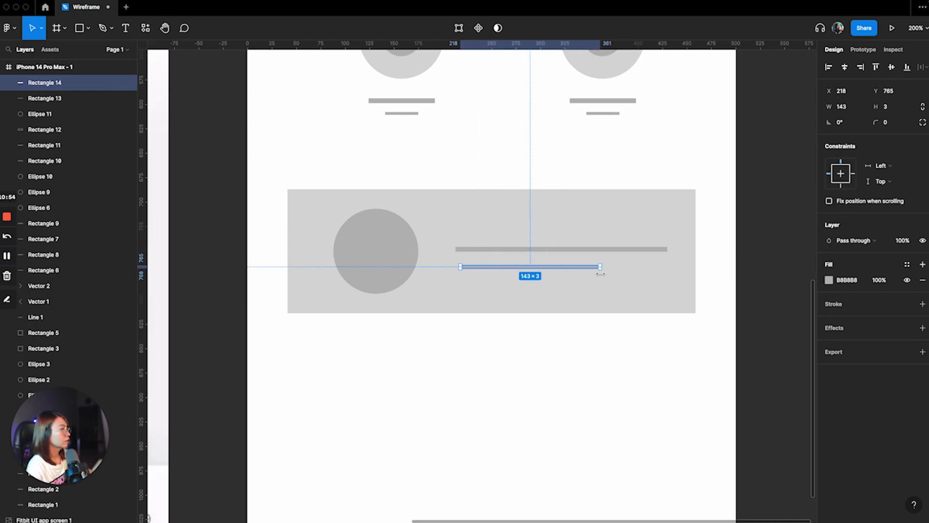
key("shift+0")
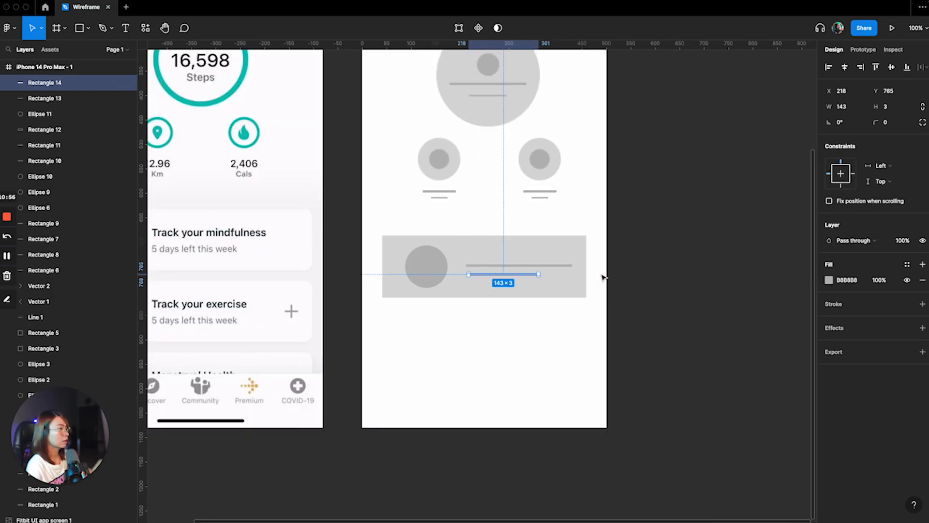
Step: Nudge the card's two text lines together to balance them beside the circle
left_click(551, 265, "shift")
left_click_drag(551, 269, 550, 269)
left_click(518, 357)
scroll(518, 355, "left", 1)
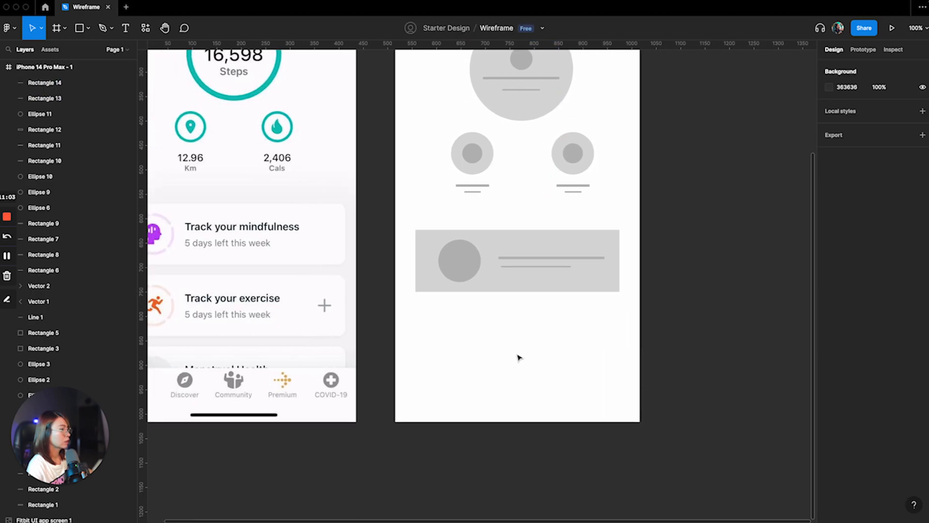
Step: Duplicate the card with its circle and text lines, and place the copy directly below the original with a small gap
key("super+minus")
key("super+equal")
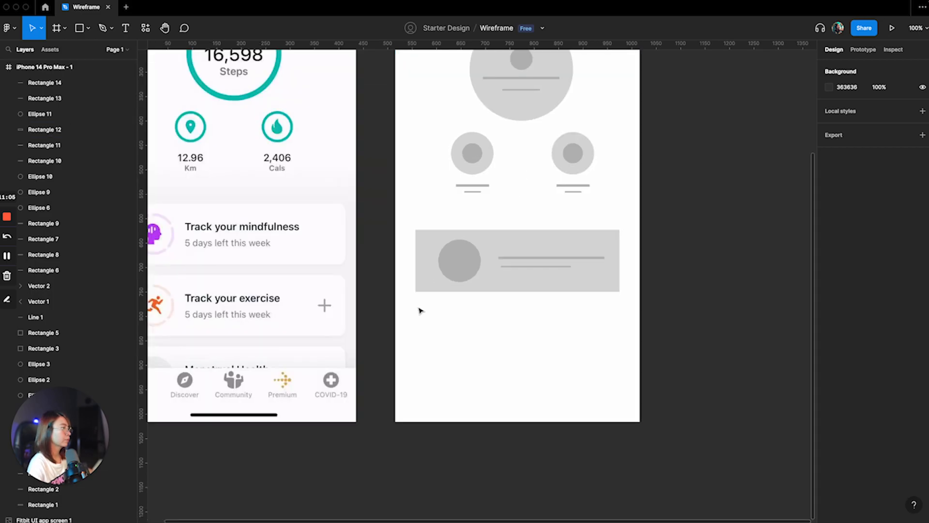
left_click_drag(413, 224, 625, 295)
key("super+d")
left_click_drag(547, 251, 550, 321)
key("super+minus")
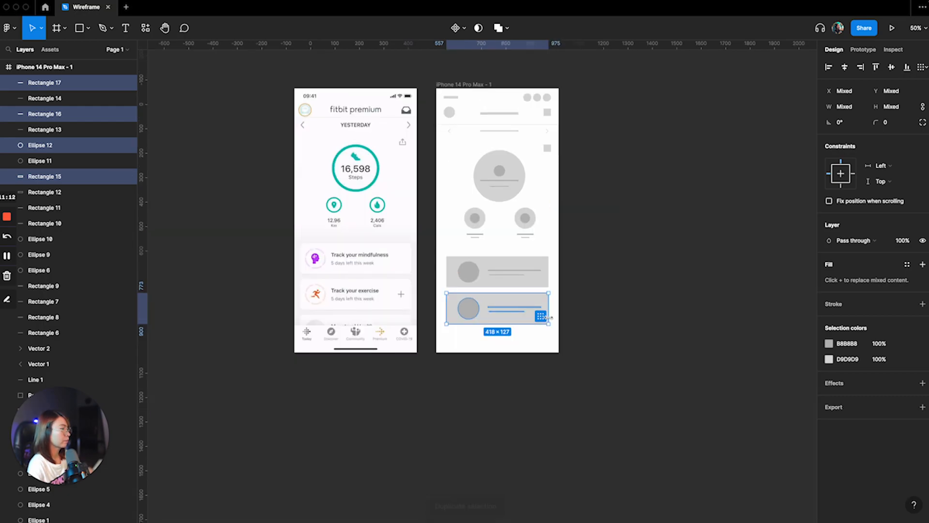
left_click(595, 314)
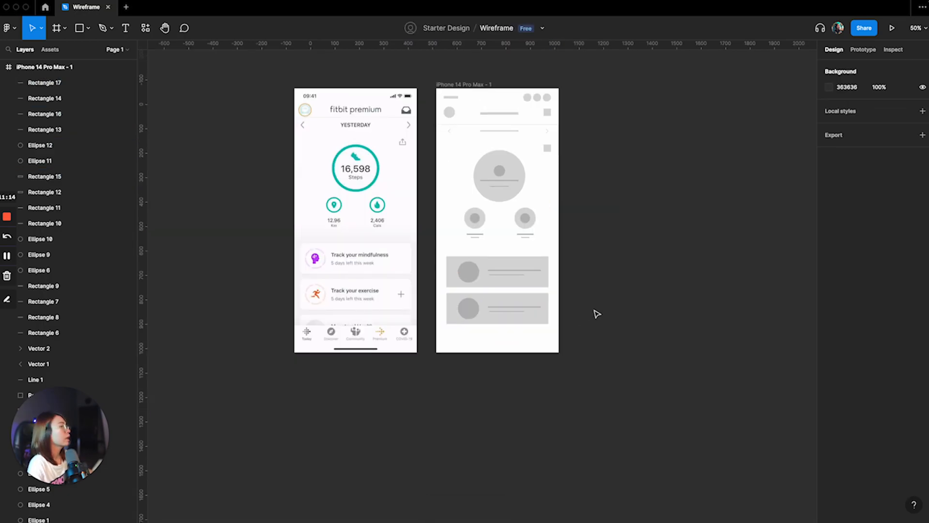
Step: Move both cards together slightly up towards the metric placeholders
scroll(596, 314, "down", 1)
key("super+plus")
scroll(573, 324, "left", 3)
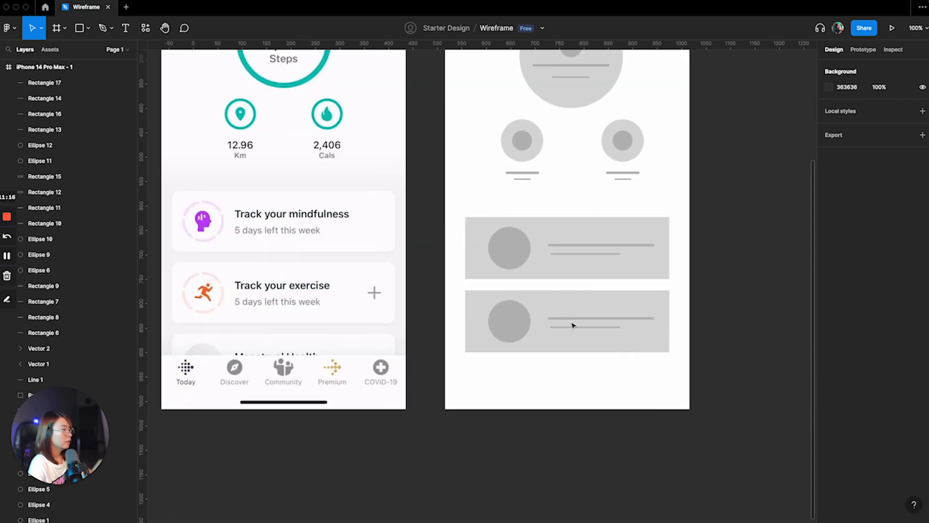
left_click_drag(460, 204, 682, 363)
left_click_drag(634, 303, 638, 297)
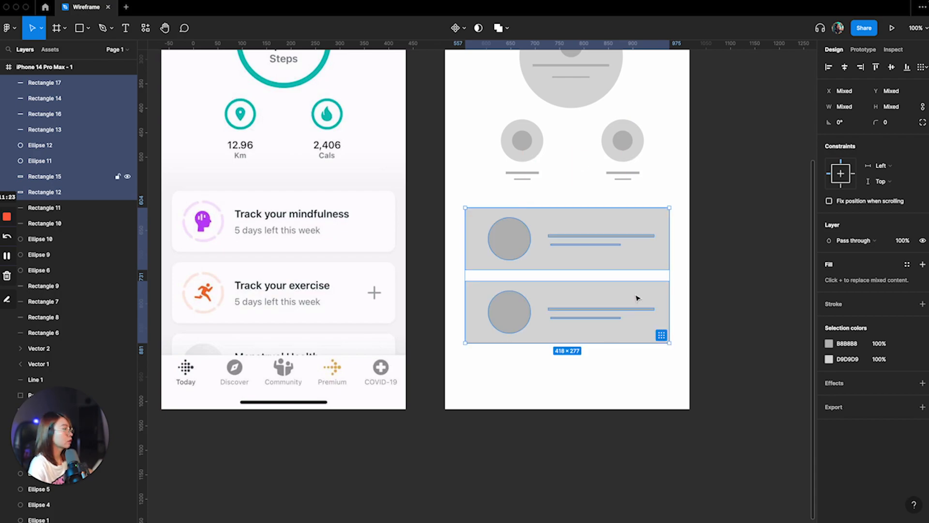
left_click(506, 443)
Step: Draw a 500 × 108 navigation bar rectangle across the bottom of the phone frame at X 0, Y 972
scroll(518, 429, "down", 1)
scroll(494, 428, "left", 2)
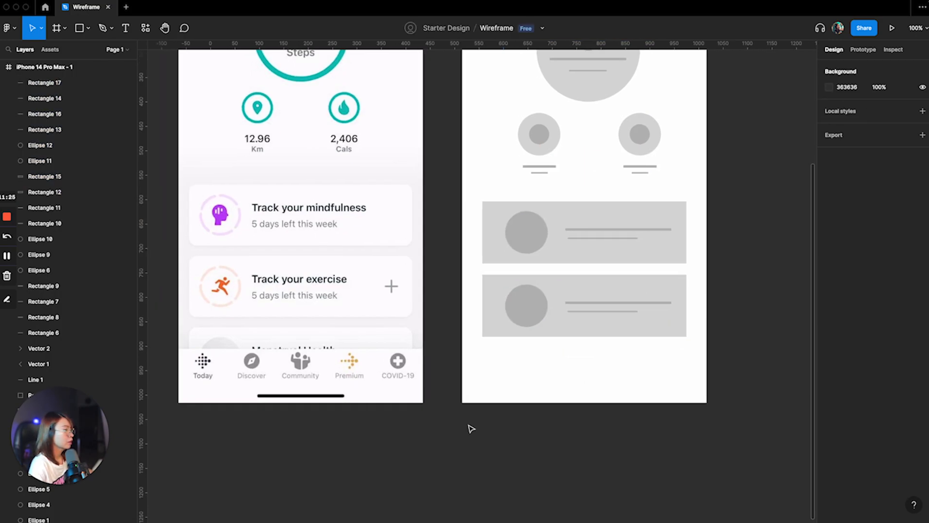
scroll(509, 414, "left", 3)
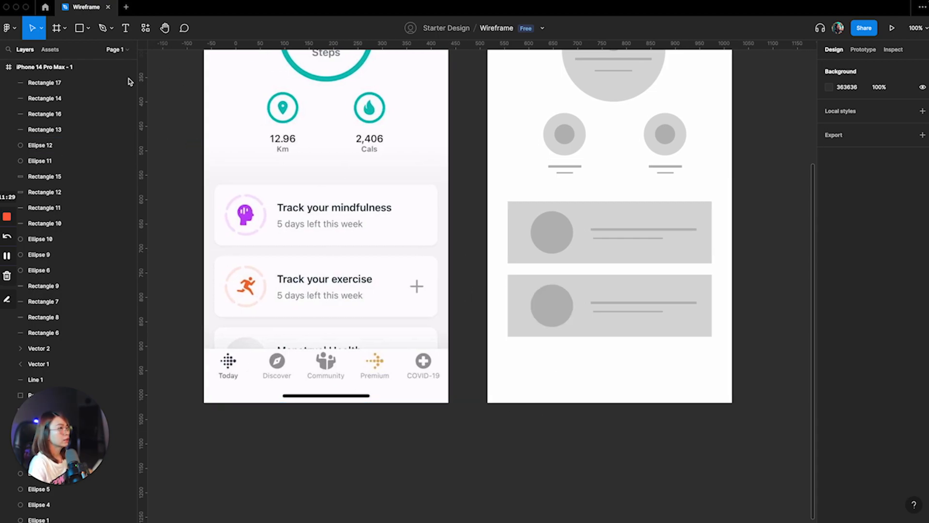
left_click(89, 29)
left_click(53, 50)
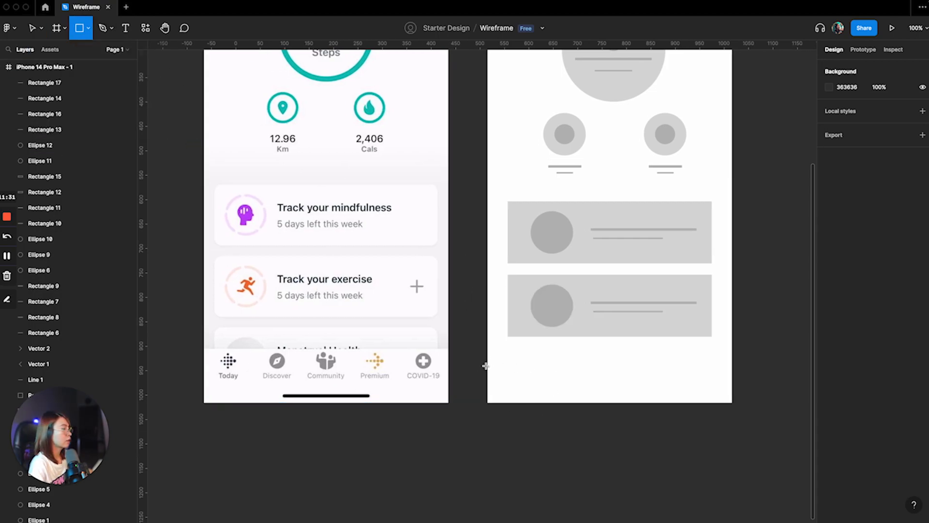
left_click_drag(487, 350, 733, 403)
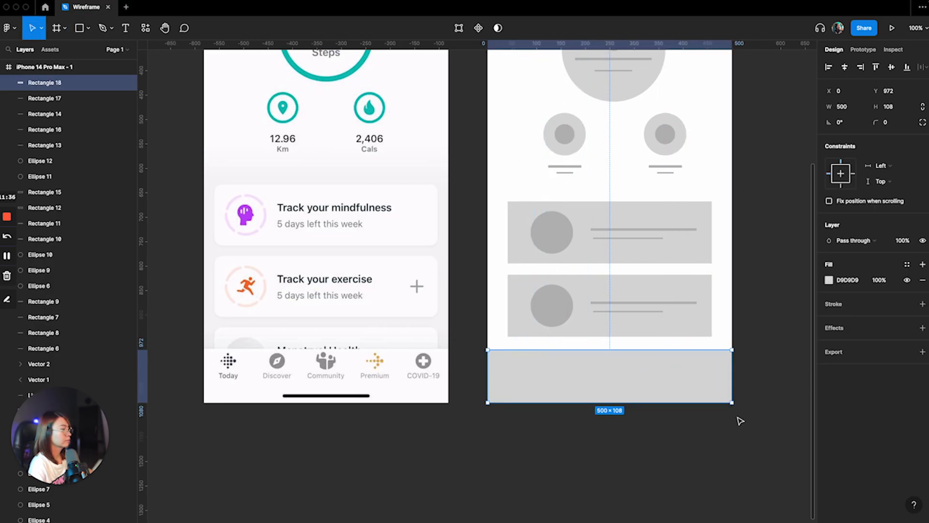
Step: Reduce the navigation bar's height to 86 with its upper edge at Y 994, and compare the wireframe with the original screen
mouse_move(621, 350)
left_mouse_down()
mouse_move(621, 369)
mouse_move(622, 361)
left_mouse_up()
scroll(591, 289, "up", 4)
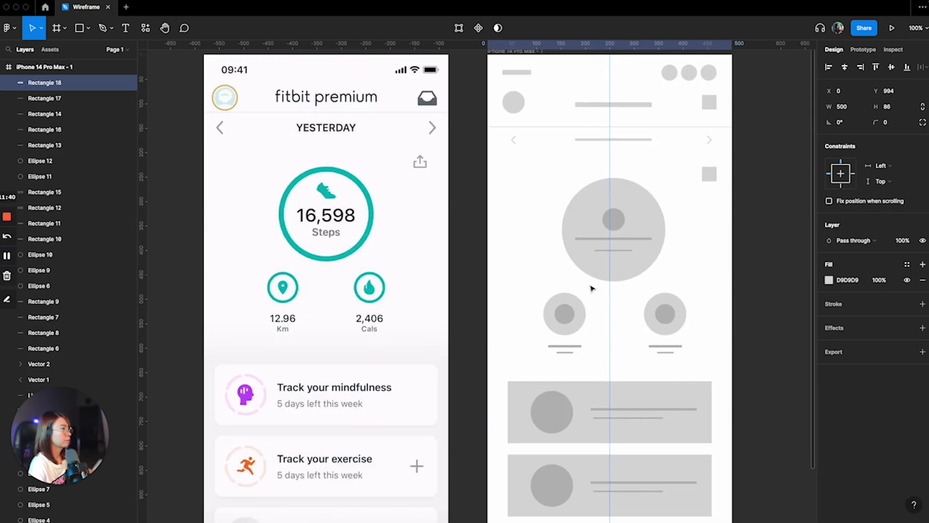
scroll(591, 288, "down", 2)
scroll(591, 289, "up", 3)
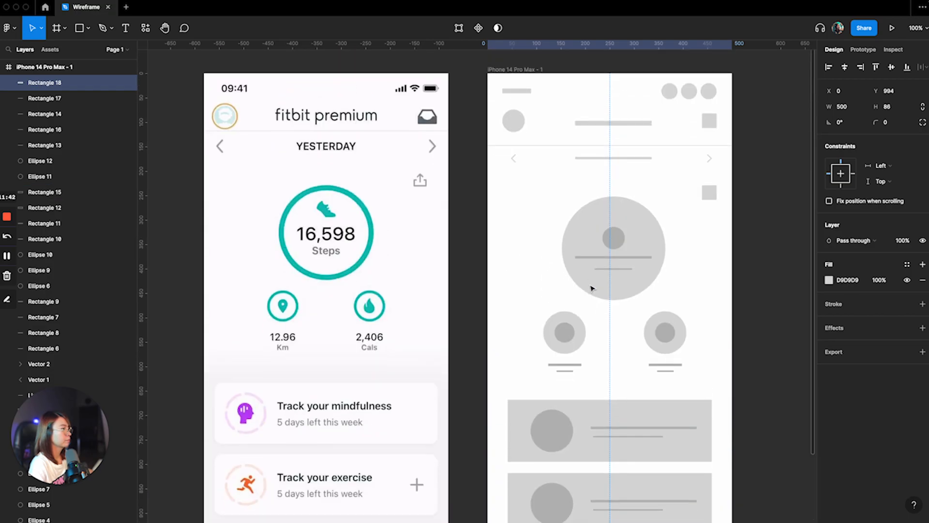
scroll(593, 288, "down", 5)
scroll(483, 324, "down", 1)
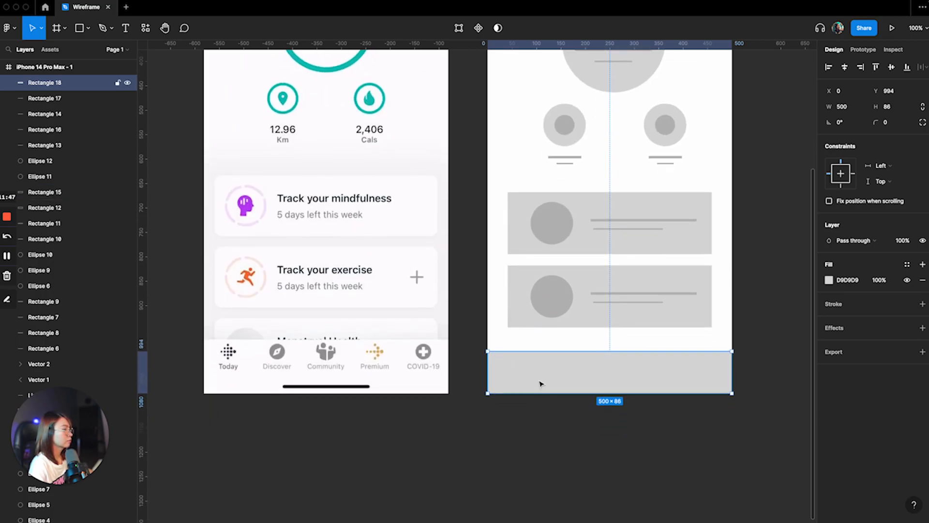
Step: Duplicate the second card's circle, bring the copy to the front, and shrink it to 31 × 31 on the navigation bar at X 48, Y 1021
left_click(558, 299)
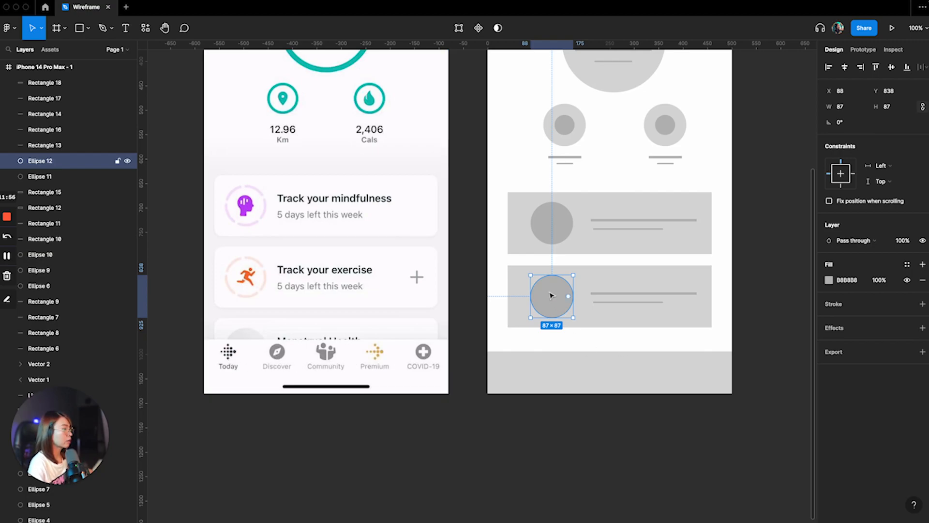
key("ctrl+d")
left_click_drag(552, 295, 533, 355)
left_click_drag(36, 163, 50, 130)
left_click_drag(47, 80, 47, 78)
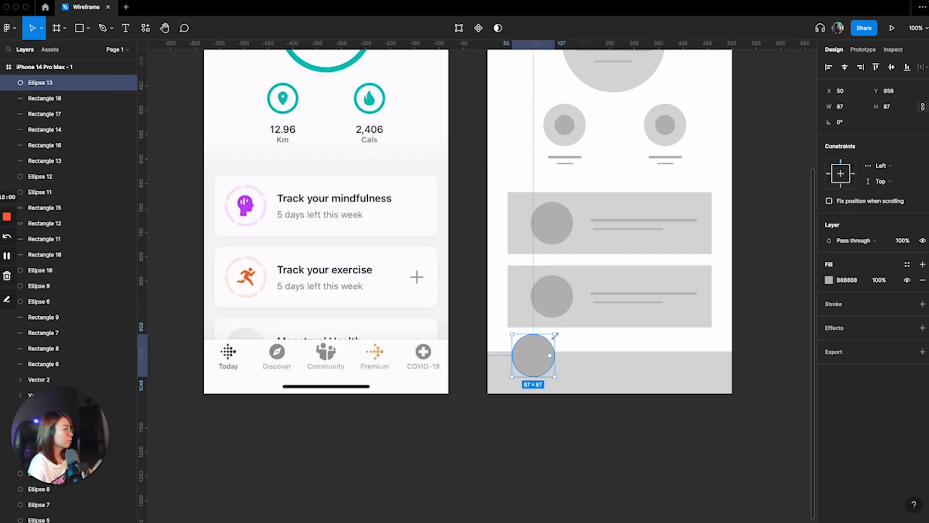
left_click_drag(555, 334, 521, 374)
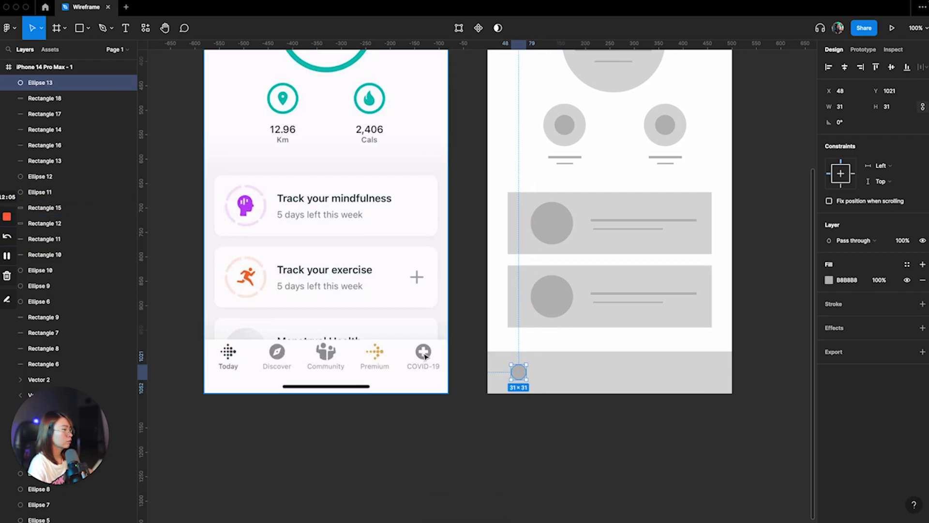
Step: Duplicate the small navigation circle until five 31 × 31 circles stand in a row, starting with a gap of 46
left_click_drag(519, 372, 564, 372)
left_click(519, 372, "shift")
key("ctrl+d")
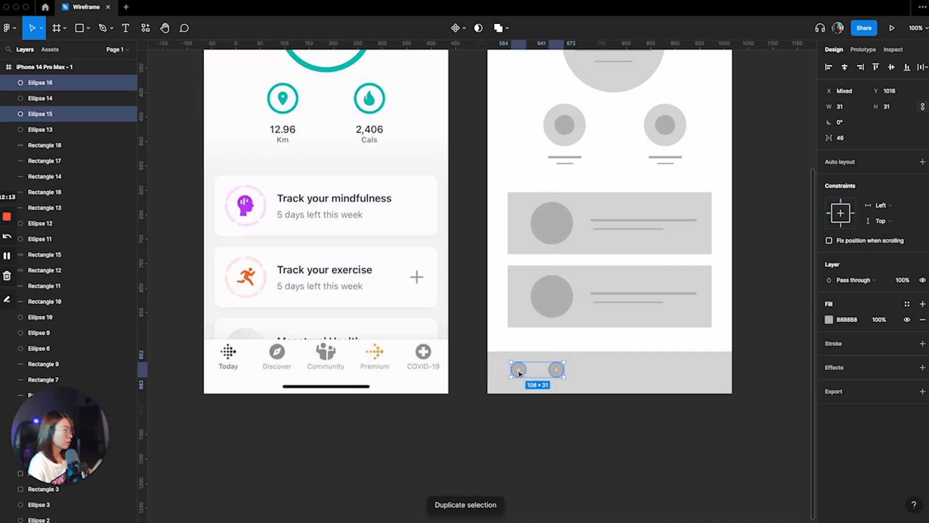
left_click_drag(560, 372, 676, 373)
left_click(643, 375)
left_click(637, 372)
key("ctrl+d")
Step: Select all five navigation circles and move them together to Y 1021, slightly further into the bar
left_click(519, 370)
left_click(556, 369, "shift")
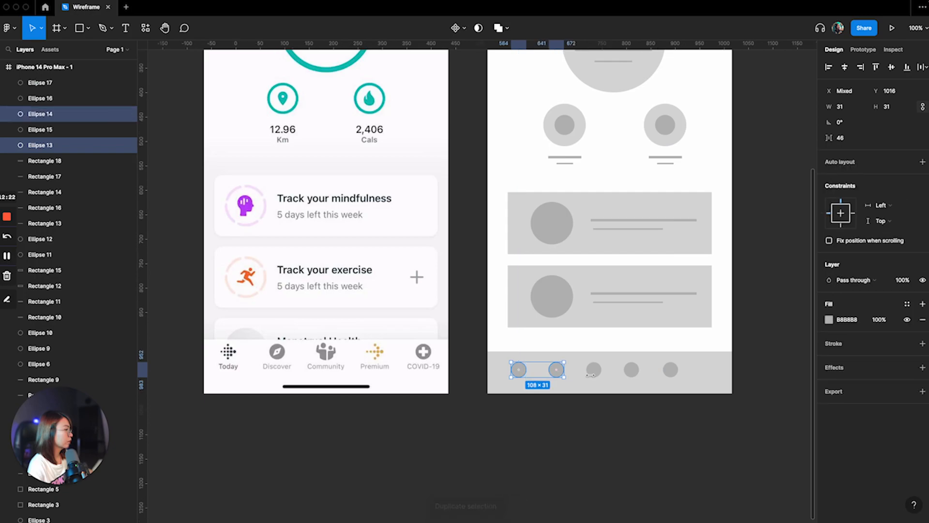
left_click(594, 370, "shift")
left_click(632, 370, "shift")
left_click(676, 372, "shift")
mouse_move(673, 372)
left_mouse_down()
mouse_move(687, 370)
mouse_move(674, 374)
left_mouse_up()
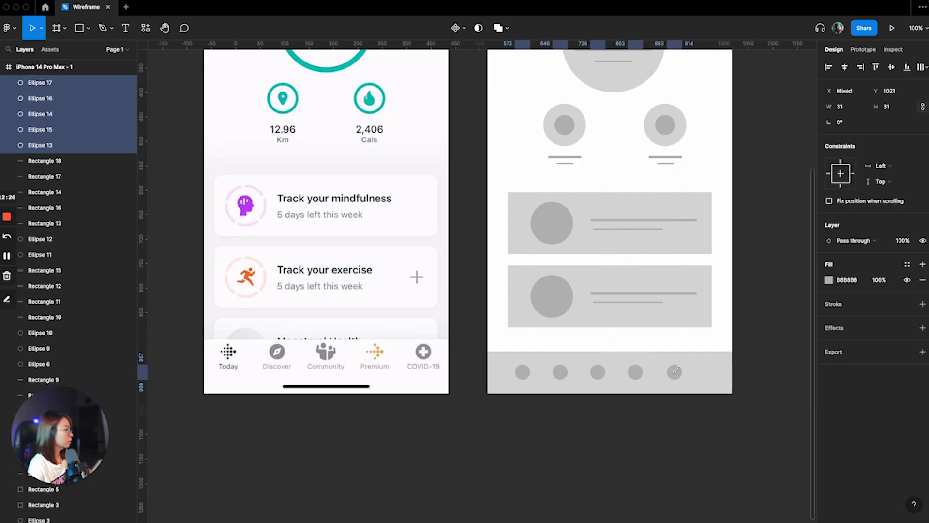
Step: Spread the five navigation circles evenly across the width of the bar and move the row slightly up
key("Escape")
left_click(522, 372)
left_click(559, 371, "shift")
left_click(598, 371, "shift")
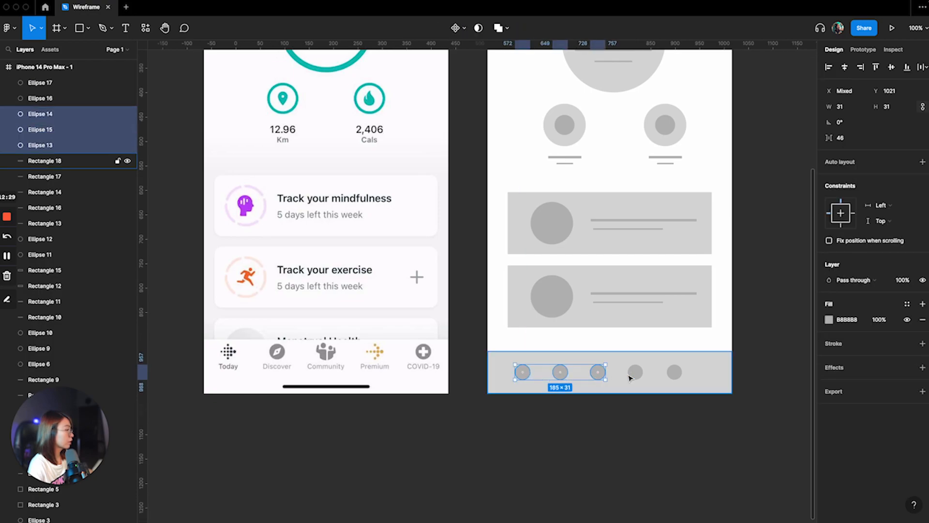
left_click(636, 371, "shift")
left_click(674, 372, "shift")
left_click_drag(681, 372, 714, 362)
left_click_drag(662, 377, 656, 374)
left_click(644, 443)
Step: Extend the navigation bar upward to a height of 111 with its upper edge at Y 969
scroll(644, 441, "up", 5)
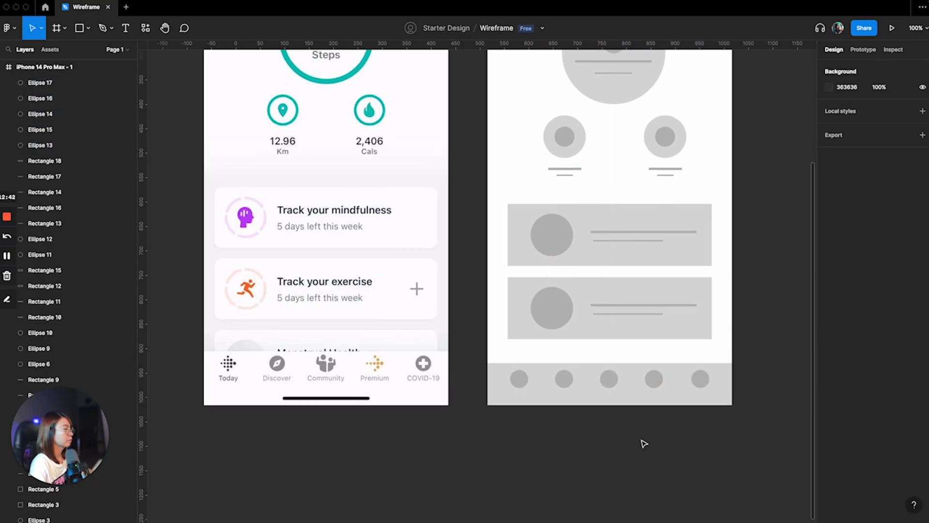
scroll(643, 438, "down", 4)
left_click(630, 400)
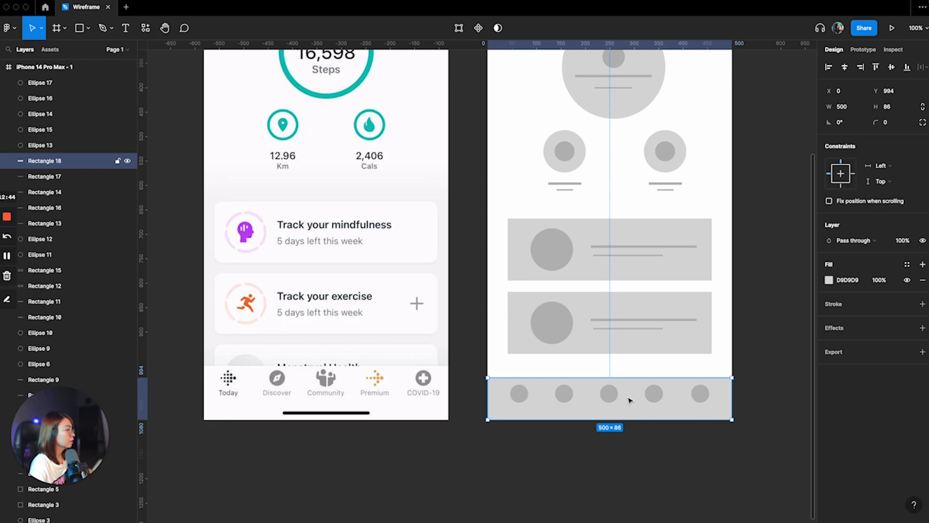
left_click_drag(624, 377, 625, 367)
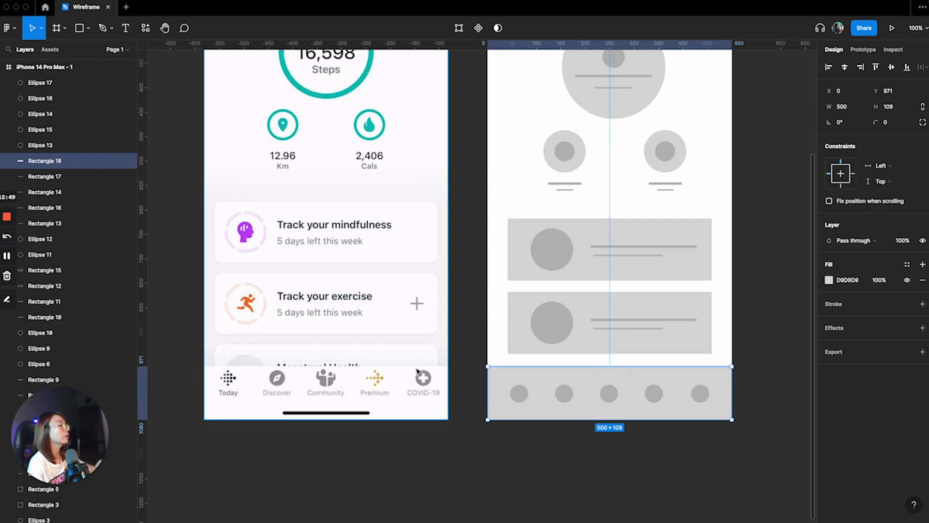
left_click_drag(570, 363, 572, 366)
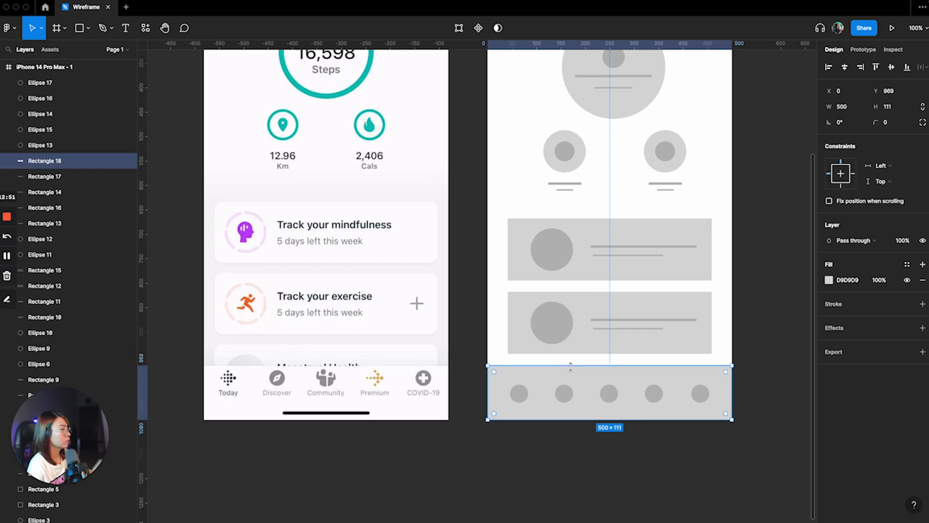
Step: Move both tracking cards with their contents up together to widen the gap above the navigation bar
left_click_drag(502, 208, 711, 355)
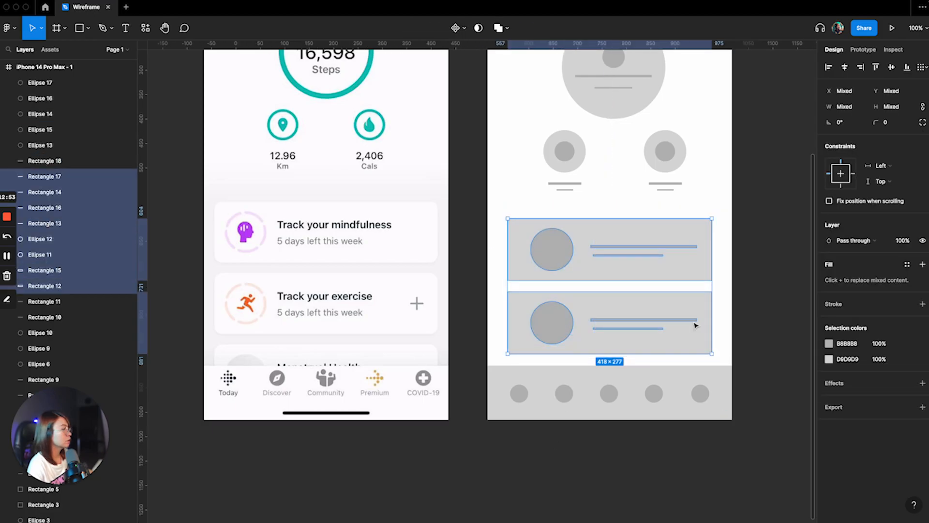
left_click_drag(681, 268, 678, 257)
left_click(745, 318)
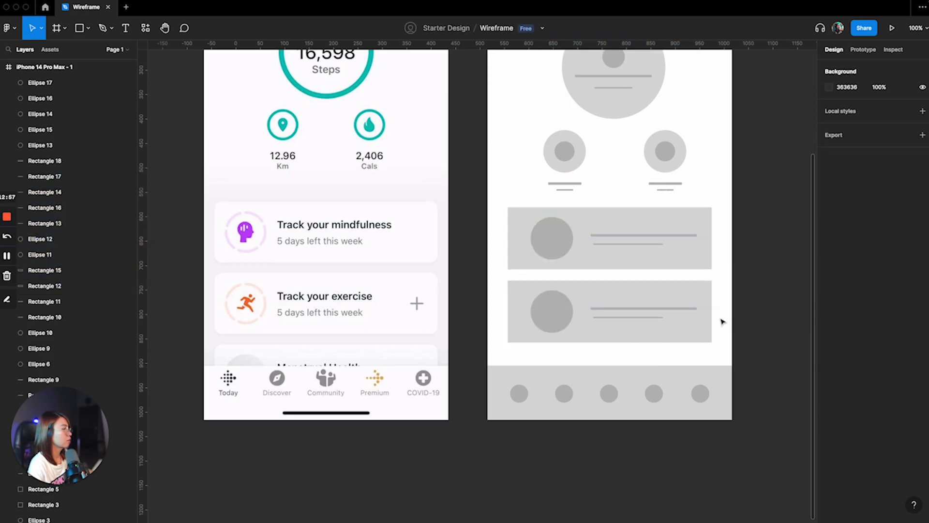
scroll(705, 297, "down", 2)
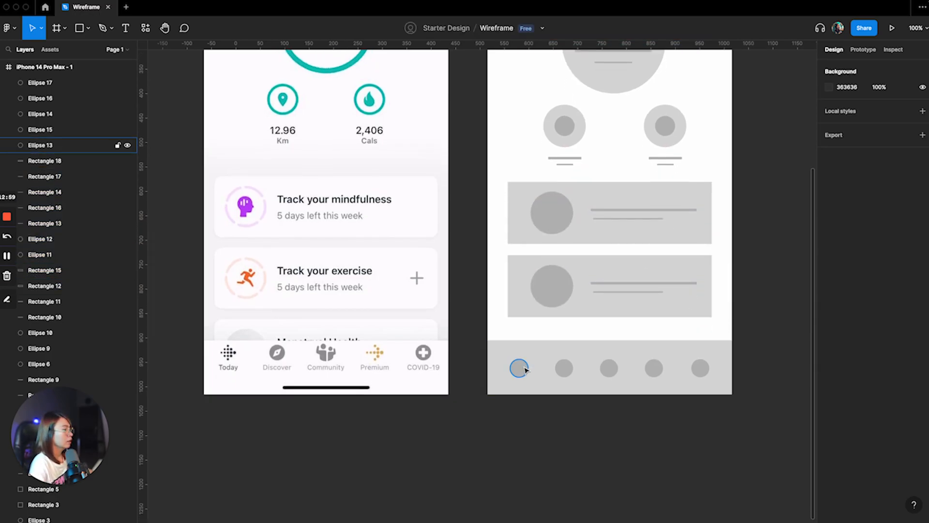
Step: Select all five navigation circles and move them together up to Y 1000 in the navigation bar
left_click(519, 368)
left_click(563, 368, "shift")
left_click(609, 368, "shift")
left_click(654, 368, "shift")
left_click(700, 368, "shift")
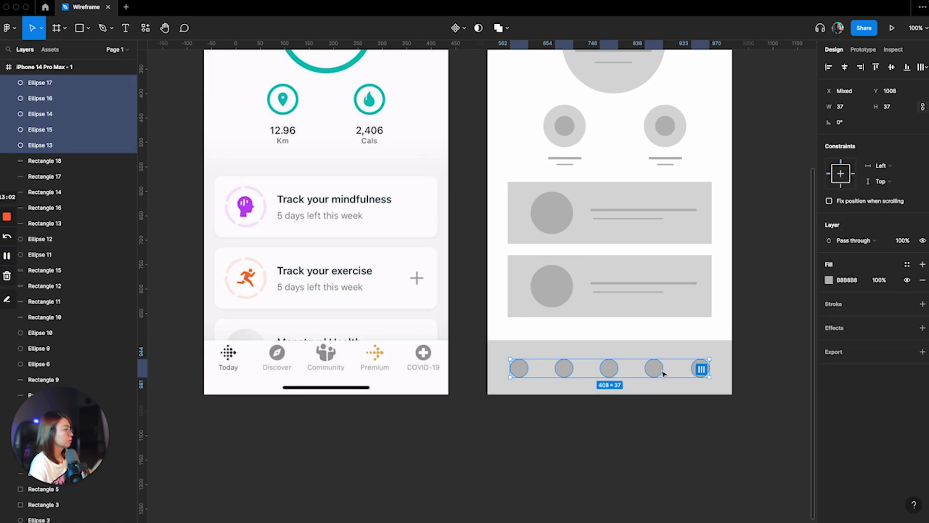
left_click_drag(656, 372, 653, 368)
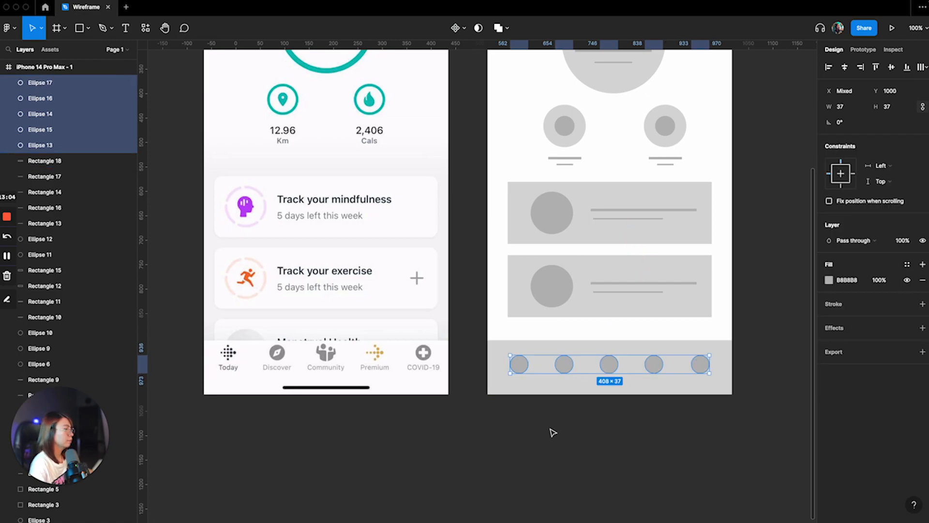
Step: Duplicate the short line under the first small metric circle, place it below the first navigation circle, and bring its layer to the front
left_click(564, 165)
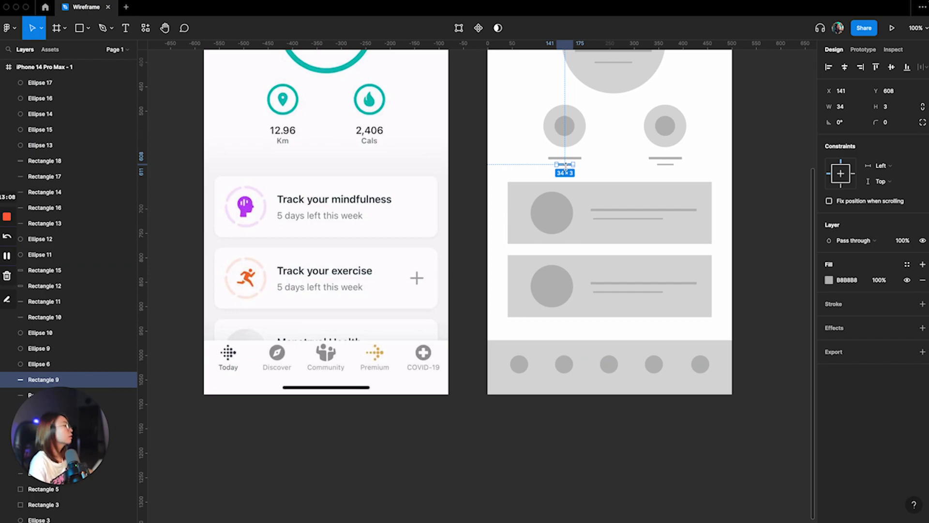
key("ctrl+d")
left_click_drag(565, 166, 523, 386)
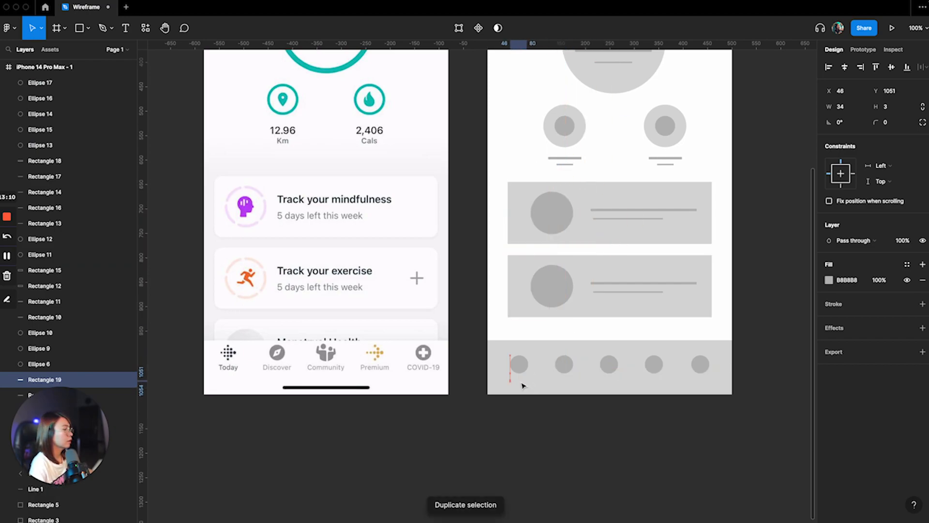
left_click_drag(42, 379, 51, 78)
Step: Fine-tune the label line under the first navigation circle to X 48, Y 1045
key("super+equal")
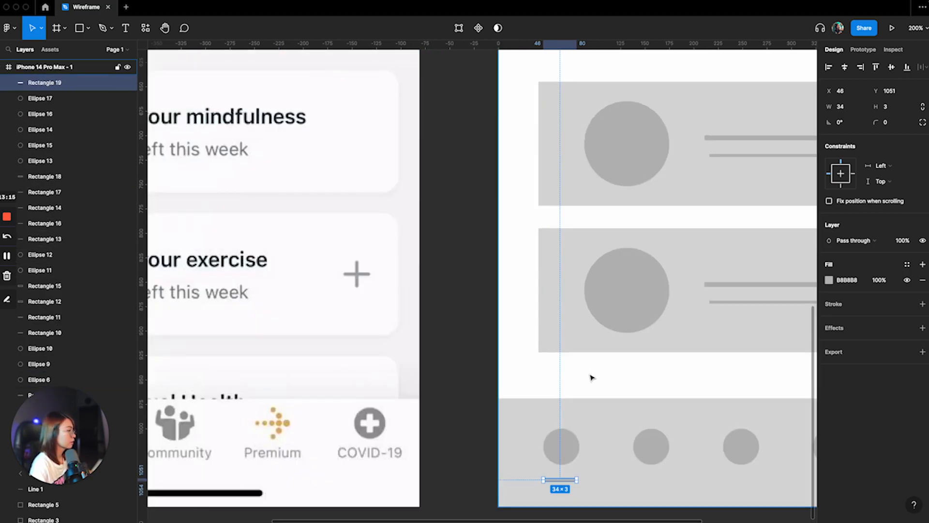
key("space")
left_click_drag(653, 362, 523, 229)
key("super+equal")
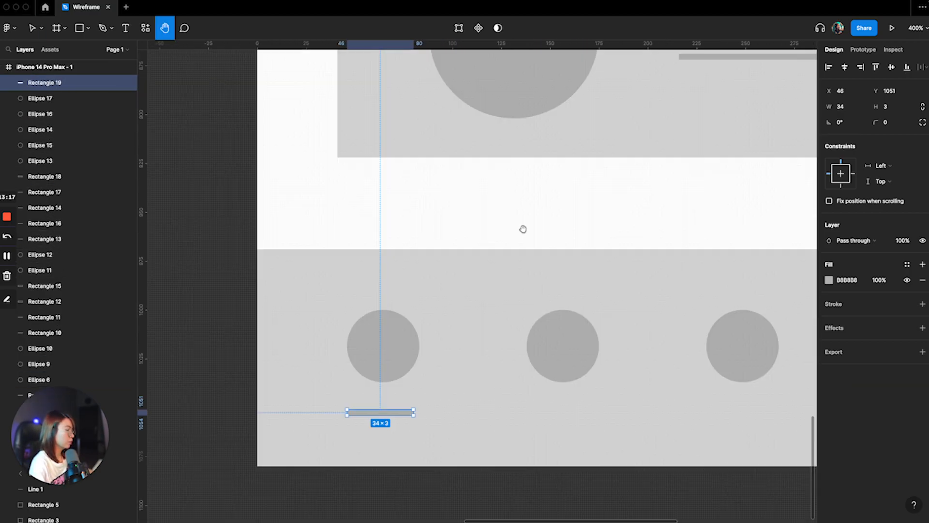
scroll(523, 229, "down", 3)
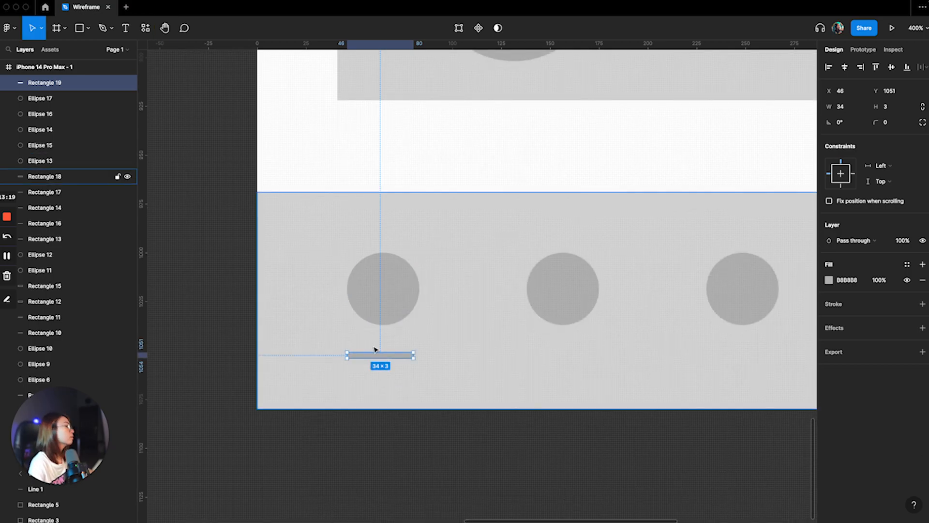
key("Up")
key("Up")
key("Up")
key("Up")
key("Up")
key("Up")
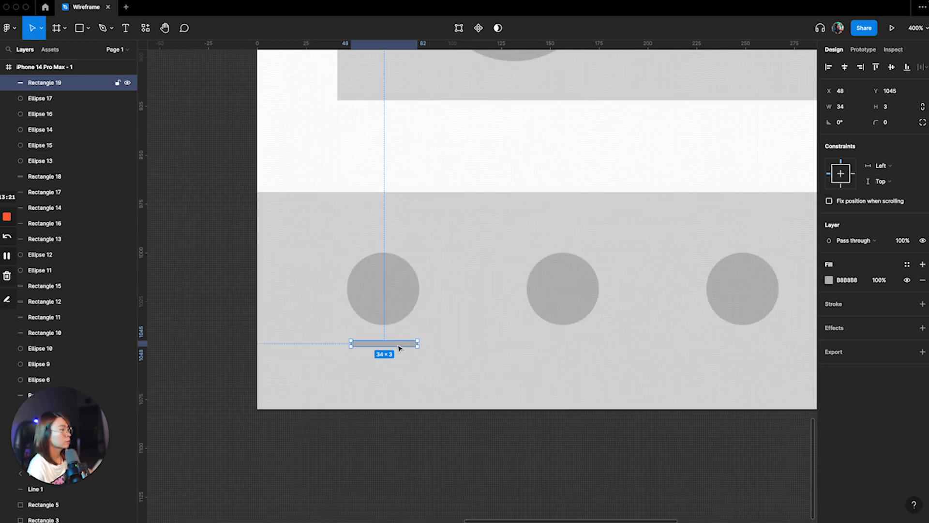
Step: Duplicate the 34 × 3 label line and place the copy under the second navigation circle
key("super+minus")
key("super+d")
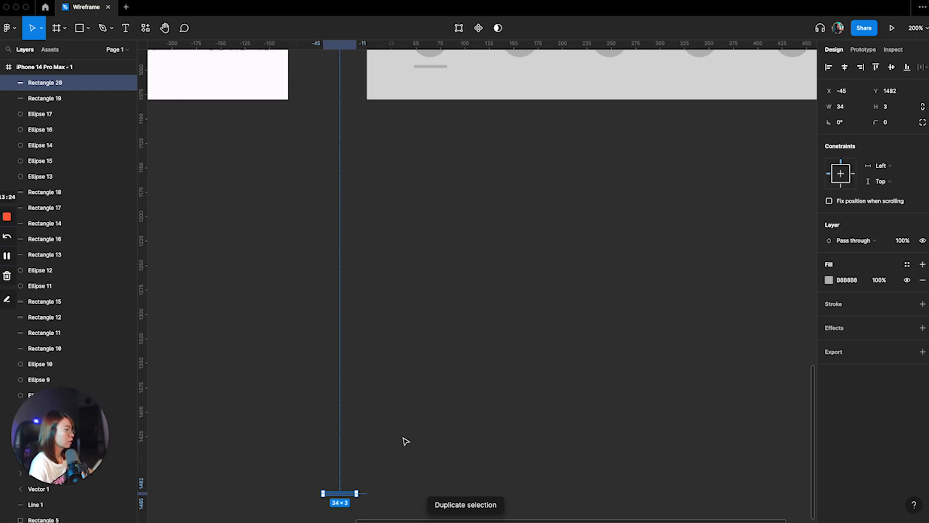
scroll(546, 397, "up", 6)
left_click_drag(343, 493, 527, 345)
Step: Duplicate the first two label lines together and place the copies under the third and fourth navigation circles
left_click(441, 344, "shift")
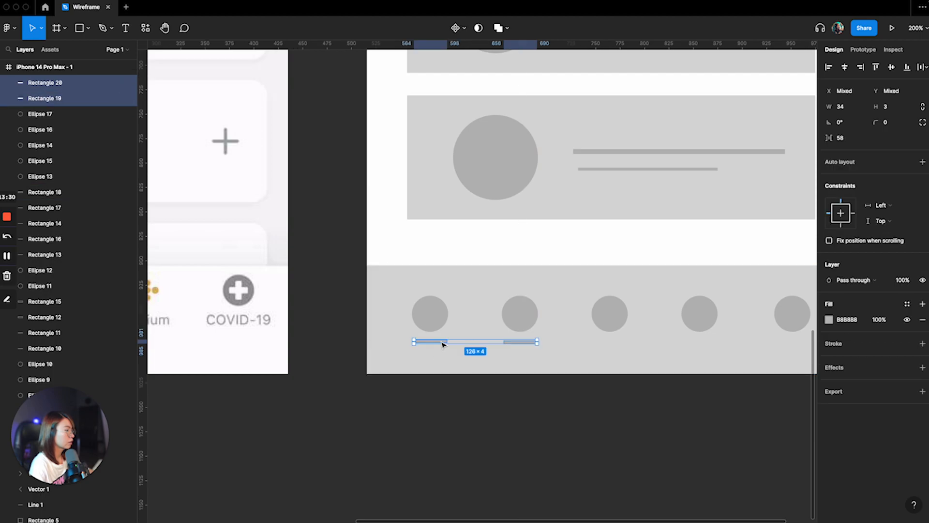
key("super+d")
left_click_drag(529, 340, 707, 353)
scroll(618, 368, "right", 5)
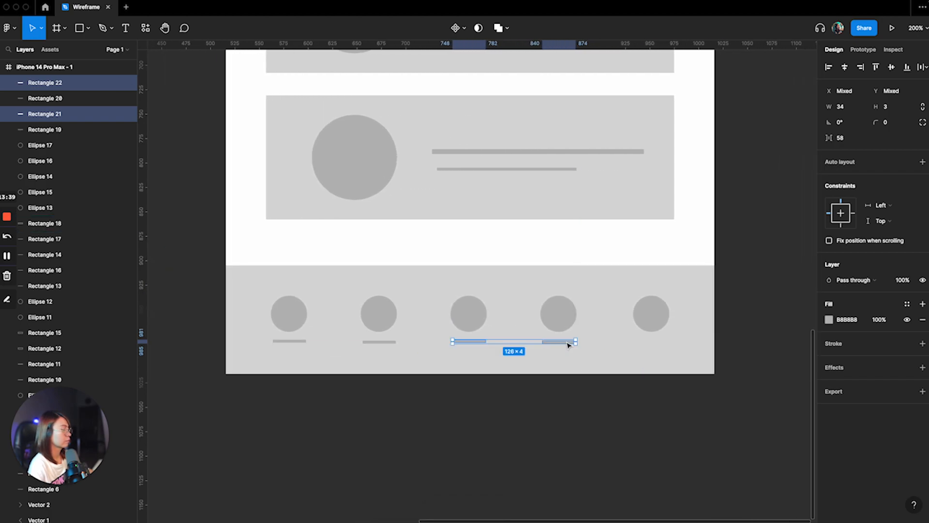
Step: Duplicate the fourth label line and place the copy under the fifth navigation circle at X 420, Y 1046
left_click(568, 345)
left_click(561, 342)
key("ctrl+d")
left_click_drag(559, 343, 658, 352)
Step: Compare the wireframe's navigation bar and tracking cards with the Fitbit reference screen
scroll(661, 352, "down", 6)
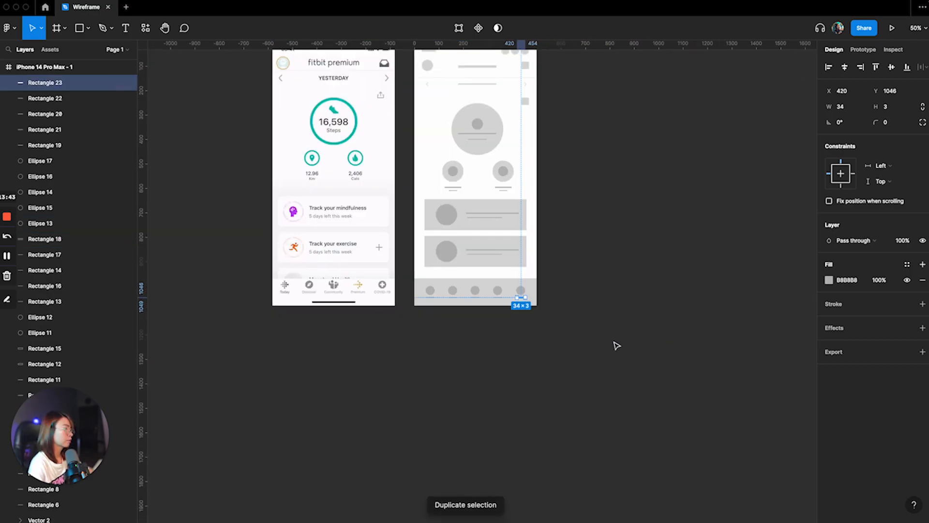
scroll(615, 346, "left", 2)
scroll(614, 345, "left", 1)
key("ctrl+equal")
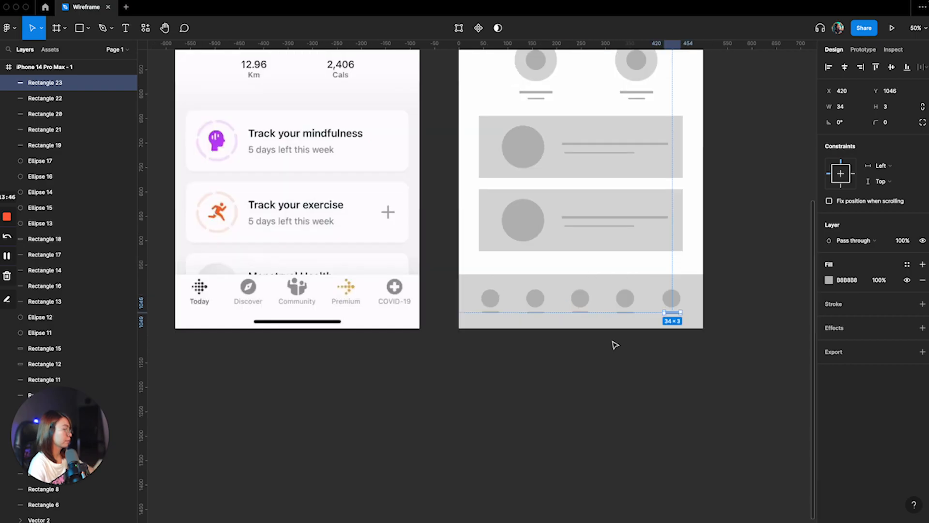
left_click(570, 371)
scroll(571, 370, "up", 1)
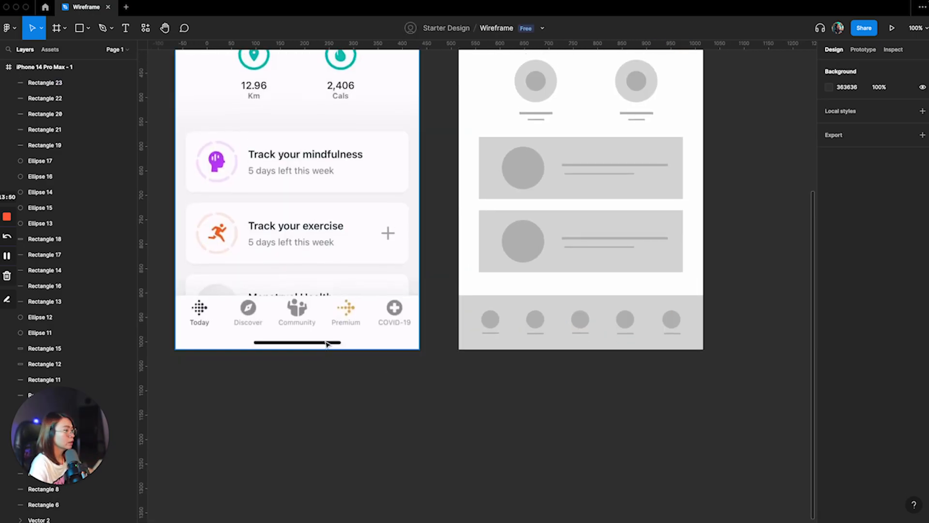
scroll(581, 317, "up", 5)
scroll(616, 307, "down", 6)
scroll(321, 326, "up", 1)
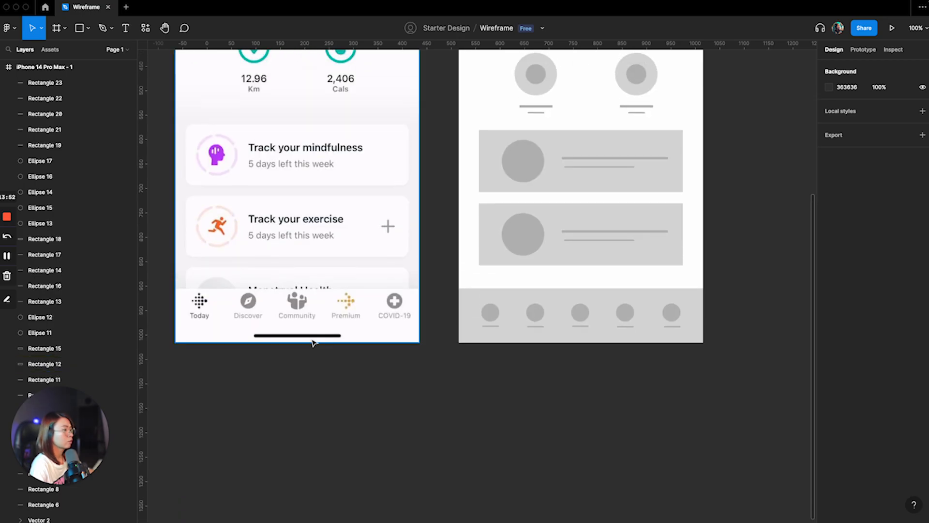
scroll(610, 262, "up", 5)
scroll(622, 260, "down", 4)
scroll(626, 257, "up", 1)
scroll(501, 238, "down", 1)
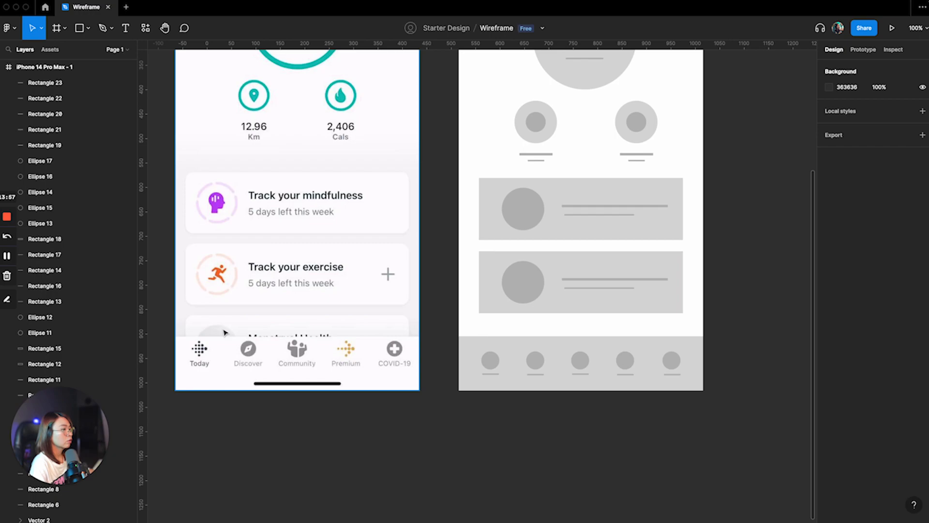
Step: Duplicate the second tracking card with its contents and place the copy below it at about Y 872, partly behind the navigation bar
left_click_drag(478, 253, 696, 319)
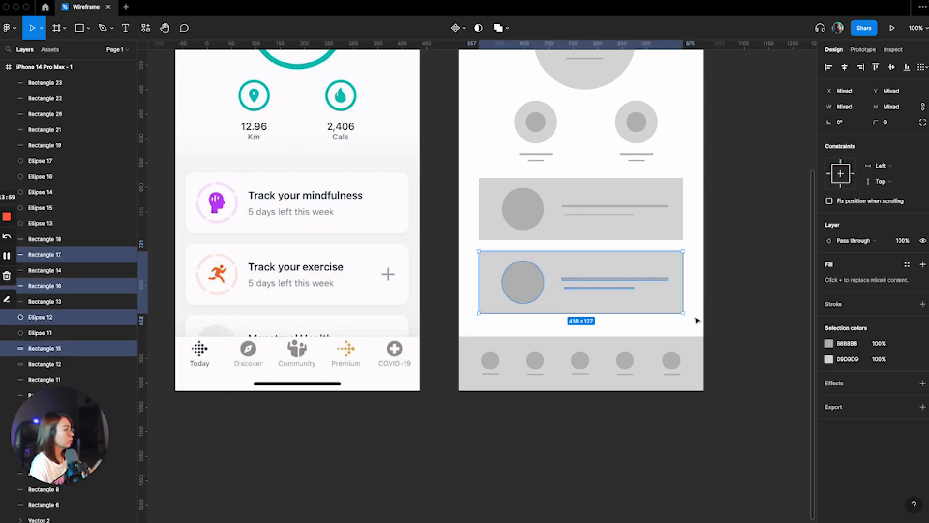
scroll(677, 295, "down", 1)
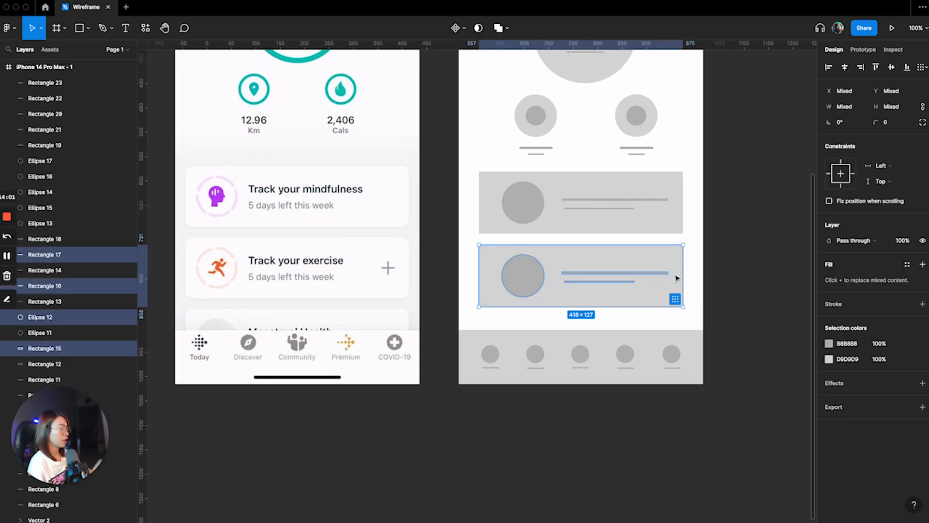
key("ctrl+d")
left_click_drag(614, 260, 613, 330)
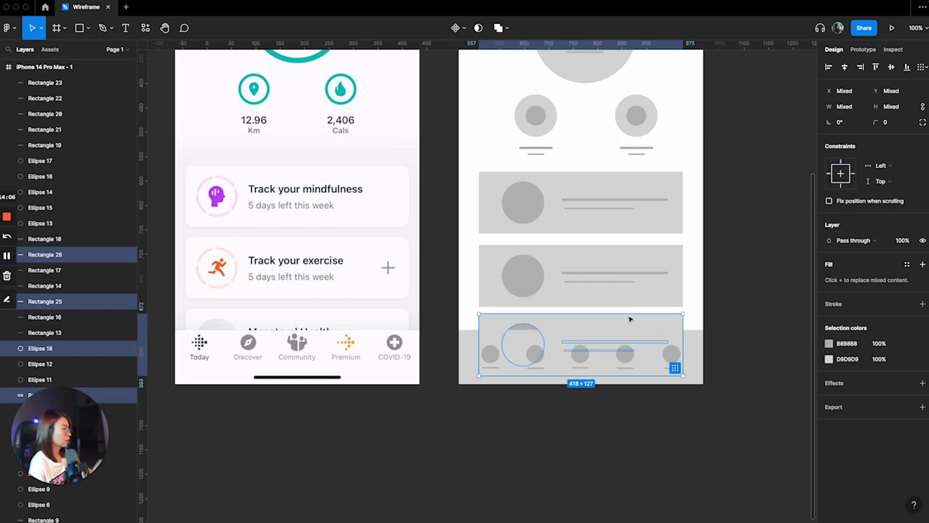
left_click(726, 308)
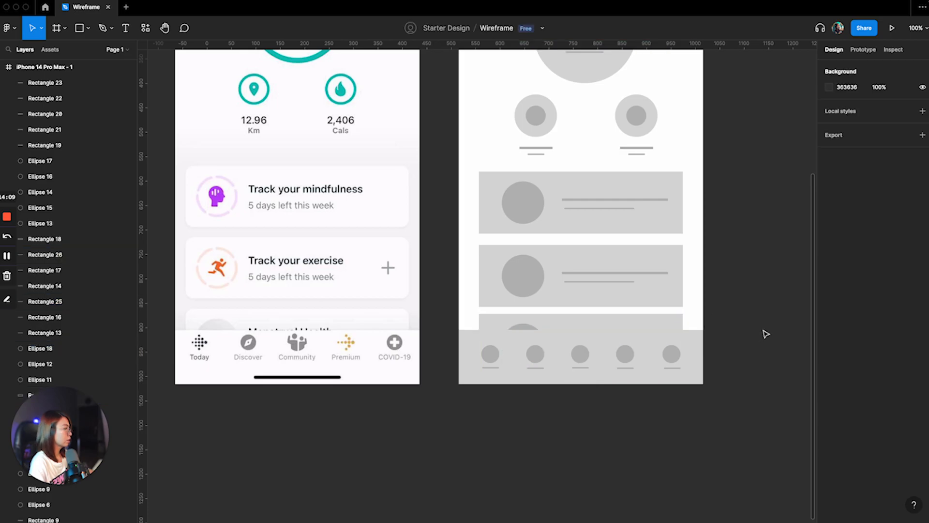
Step: Darken the navigation bar's fill to C5C5C5 to set it apart from the third tracking card
left_click(697, 344)
left_click(829, 280)
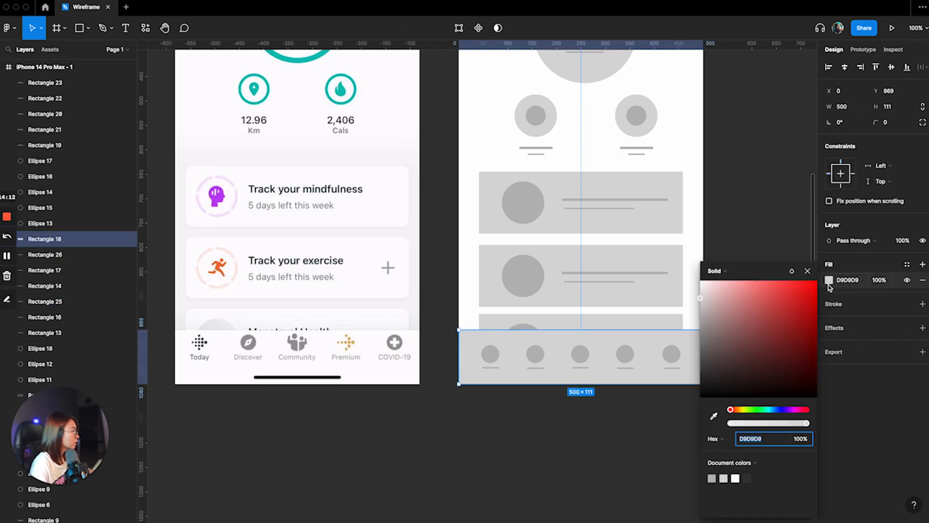
left_click_drag(702, 301, 702, 315)
left_click(807, 271)
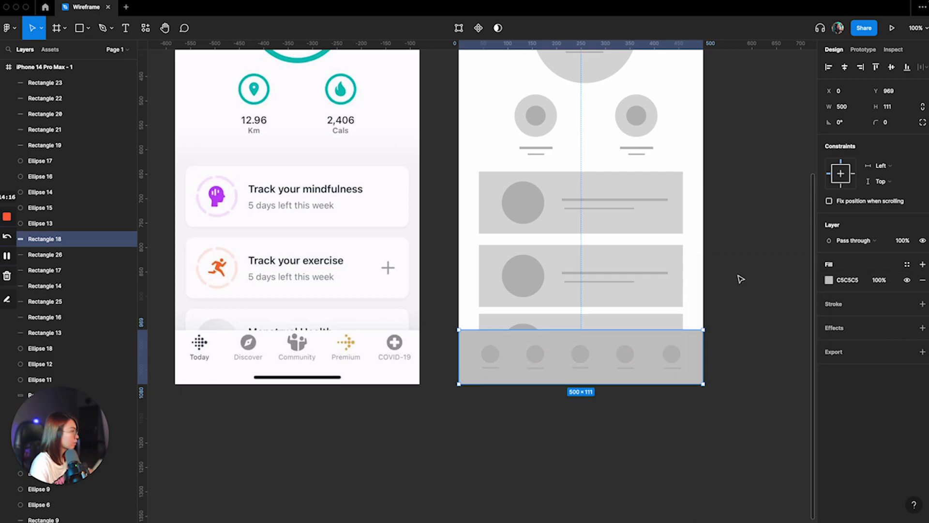
scroll(758, 263, "up", 3)
left_click(758, 263)
Step: Review the whole phone wireframe side by side with the Fitbit reference screen
key("minus")
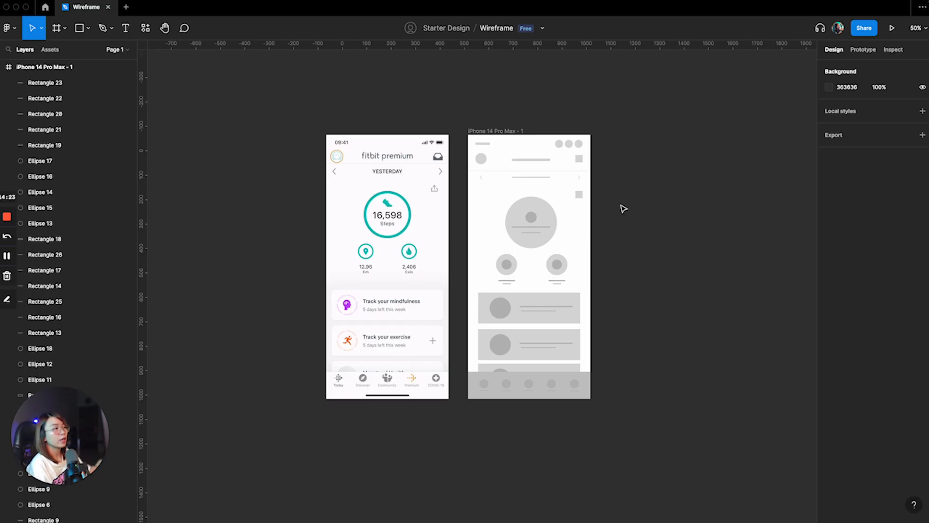
scroll(400, 251, "left", 1)
key("plus")
scroll(337, 246, "up", 2)
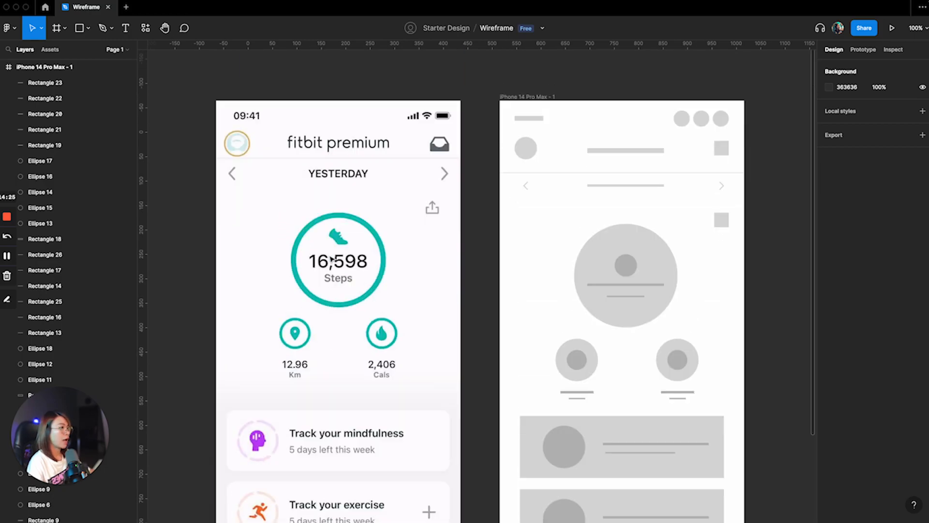
scroll(334, 254, "down", 5)
scroll(332, 260, "up", 2)
key("minus")
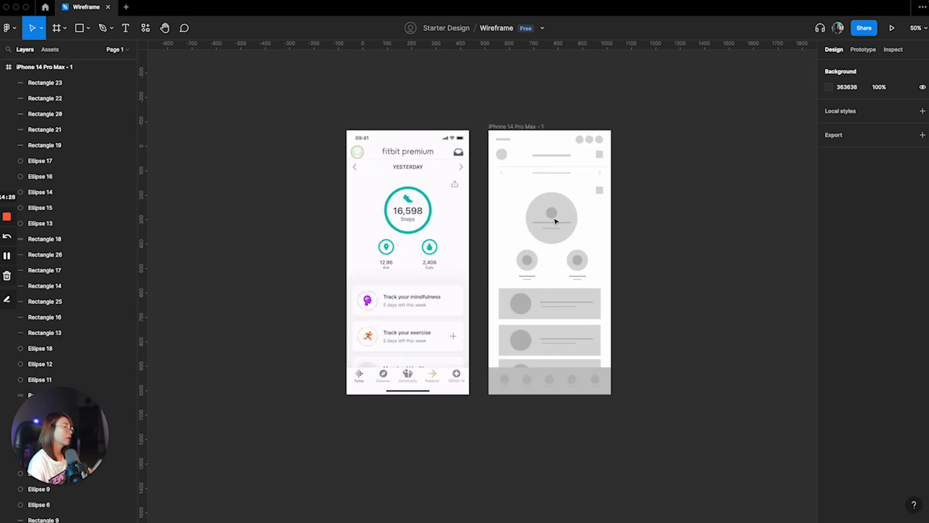
scroll(794, 264, "right", 3)
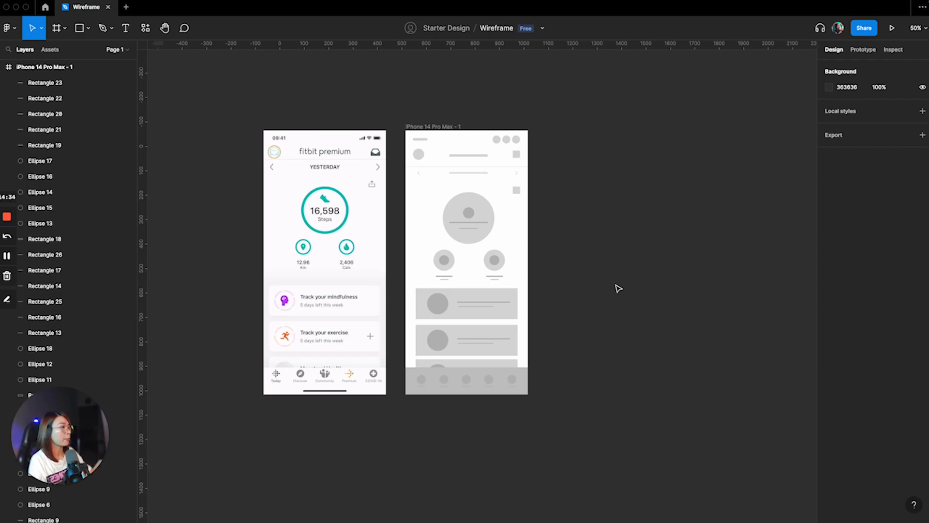
scroll(617, 289, "up", 5)
scroll(479, 302, "up", 3)
scroll(479, 301, "left", 1)
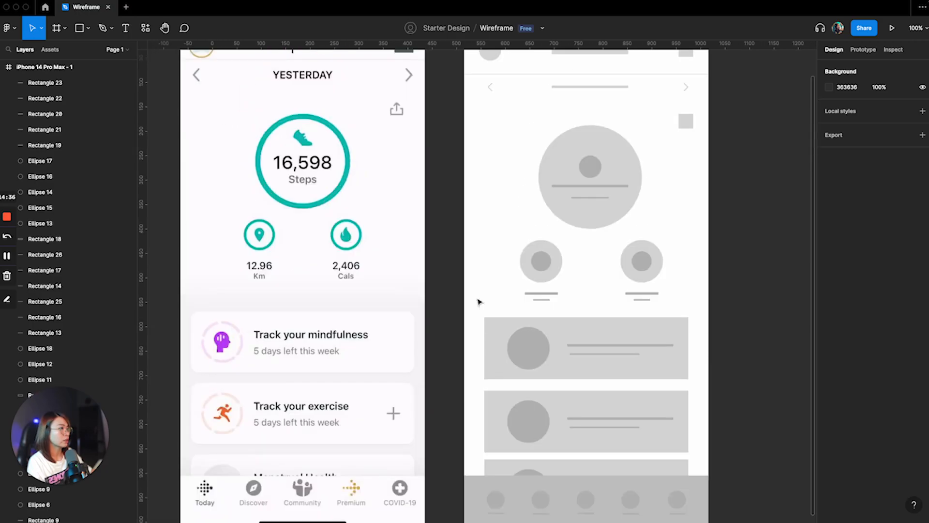
scroll(478, 302, "down", 5)
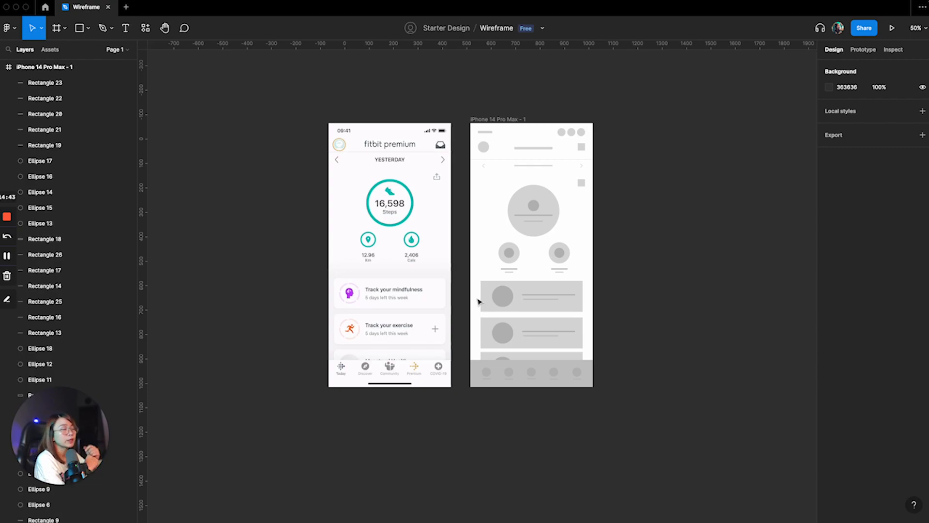
scroll(479, 302, "right", 3)
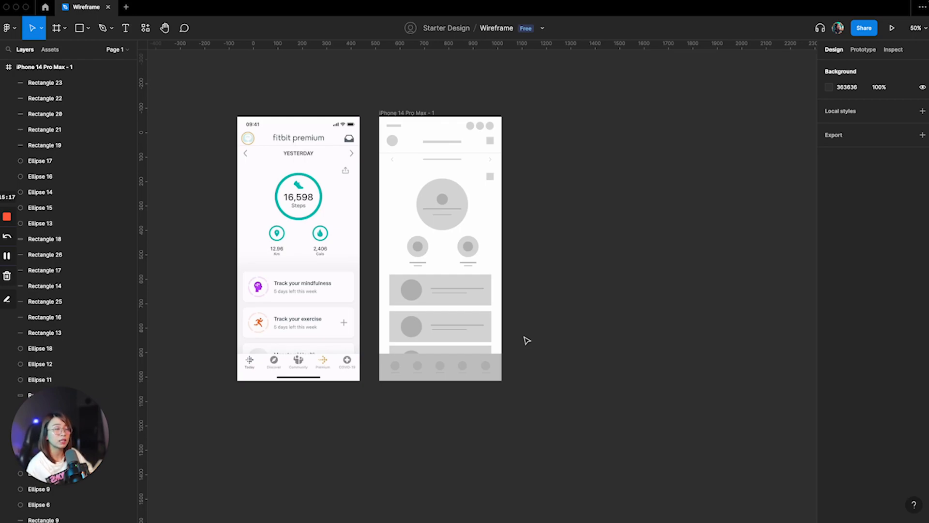
scroll(437, 289, "left", 1)
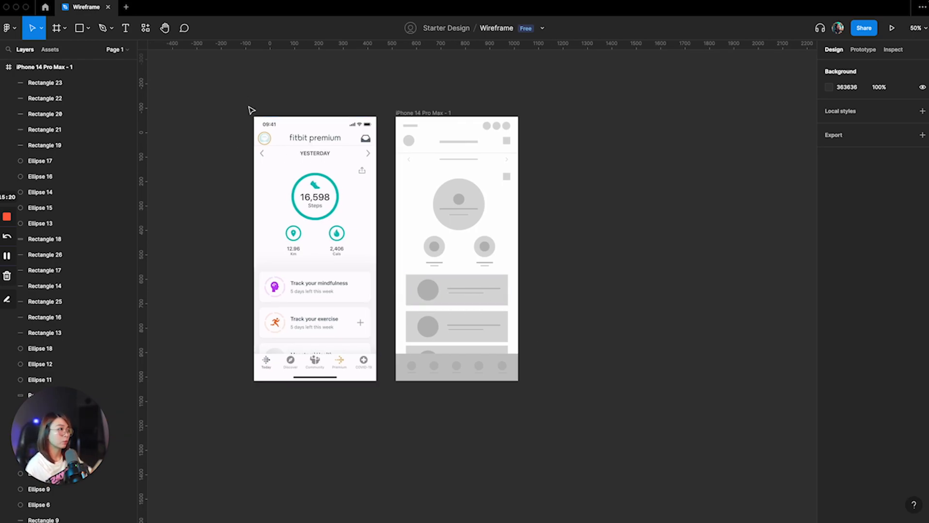
left_click(311, 186)
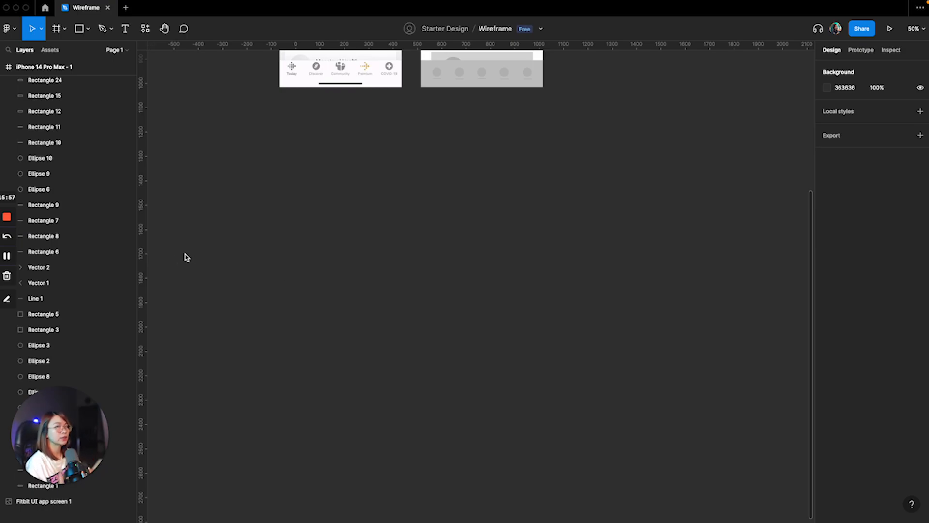
Step: Add a 1440 × 1024 Desktop preset frame in the empty canvas area below the phone screens
scroll(244, 239, "down", 2)
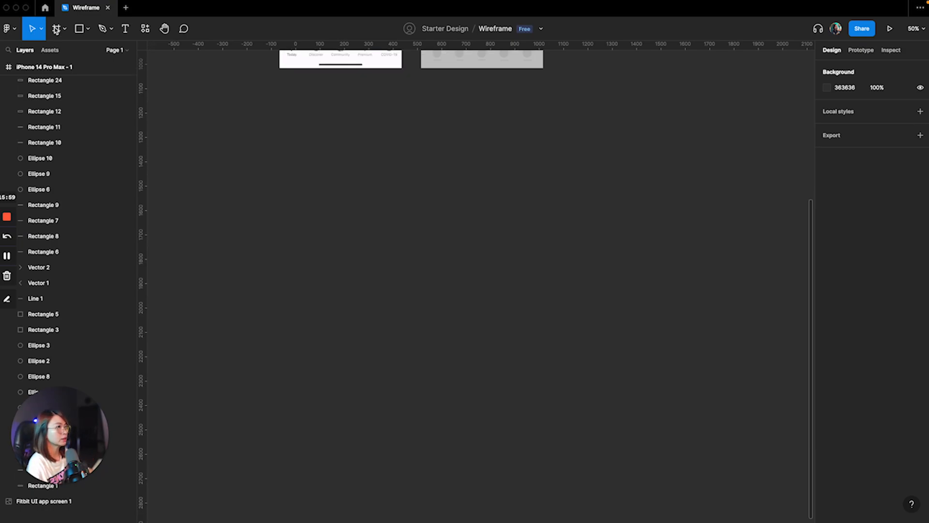
left_click(56, 29)
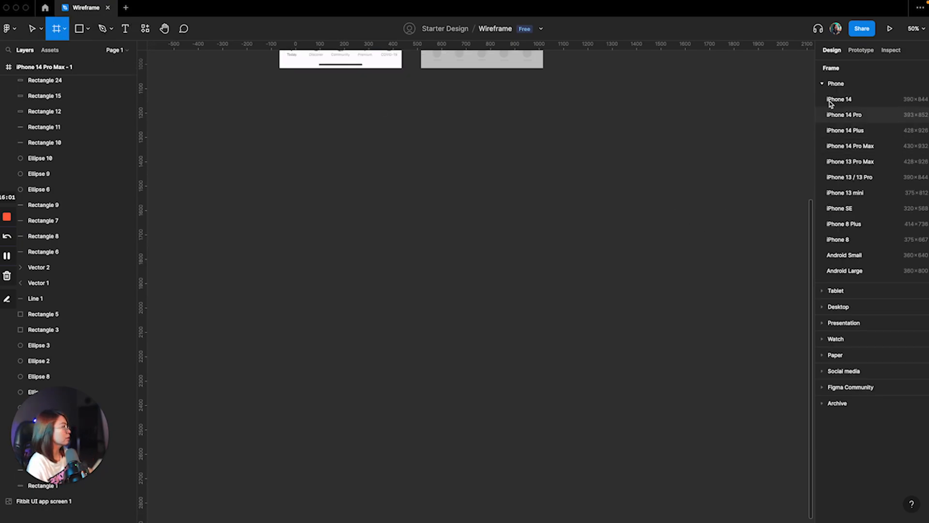
left_click(819, 85)
left_click(822, 115)
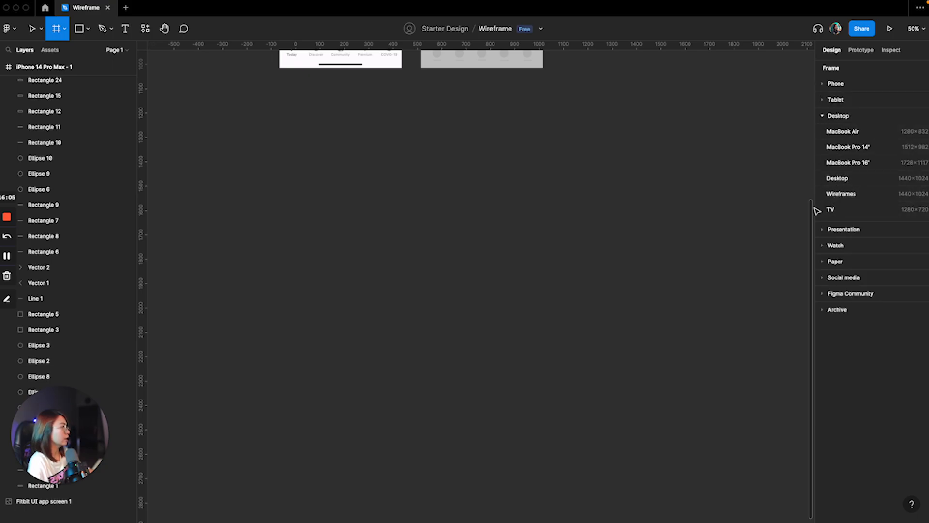
left_click(908, 182)
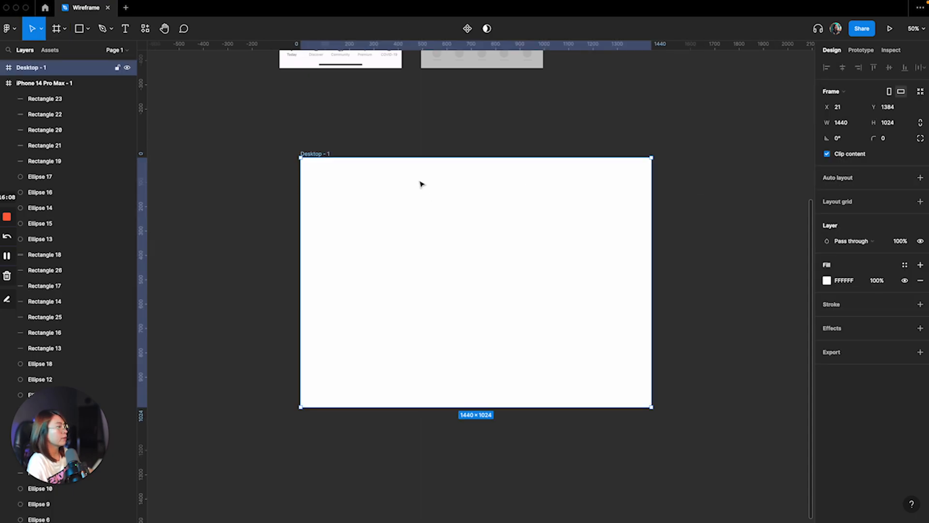
Step: Move the desktop frame to about X -65, Y 1210, just below the phone screens and aligned with the reference screen's left edge
left_click_drag(325, 155, 303, 109)
scroll(395, 198, "up", 3)
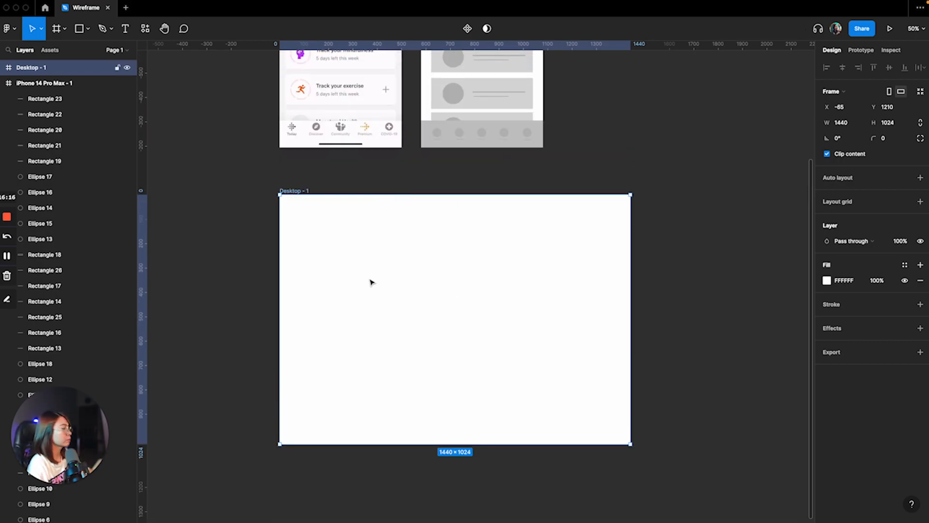
scroll(457, 268, "left", 1)
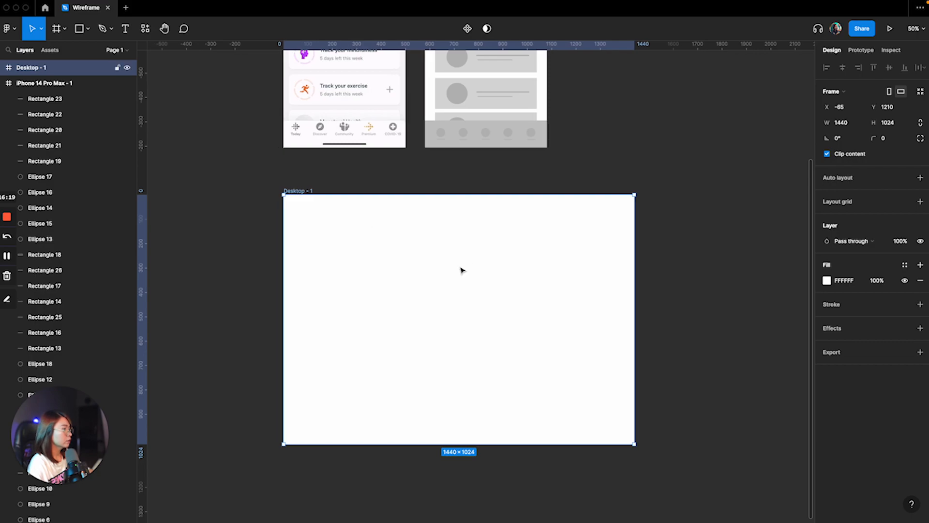
scroll(461, 270, "down", 1)
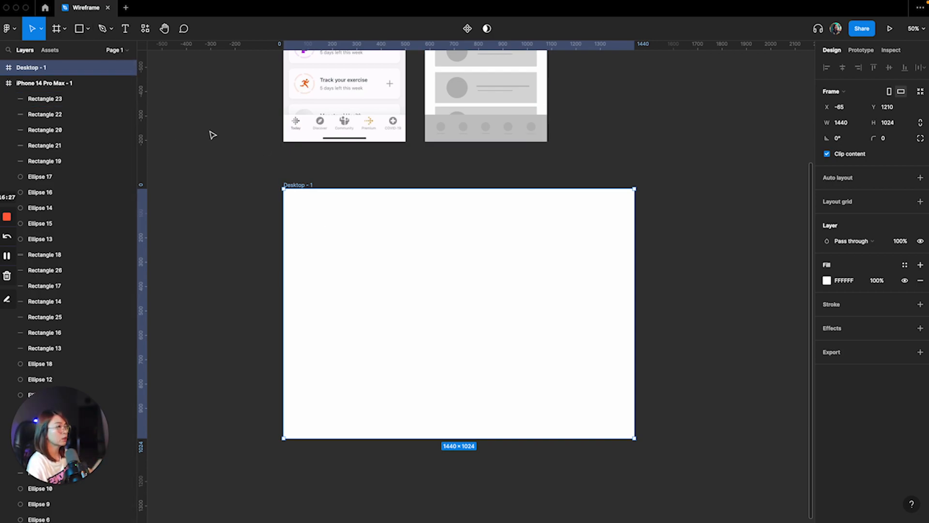
Step: Draw a full-width header bar rectangle of 1440 × 112 along the top edge of the desktop frame
scroll(386, 222, "left", 1)
left_click(84, 34)
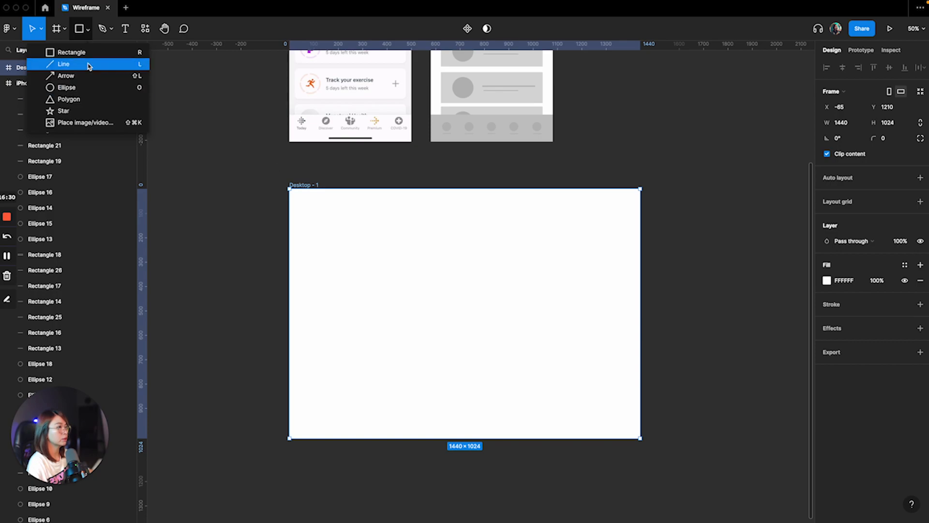
left_click(72, 52)
mouse_move(289, 189)
left_mouse_down()
mouse_move(413, 221)
mouse_move(641, 216)
left_mouse_up()
scroll(475, 266, "up", 5)
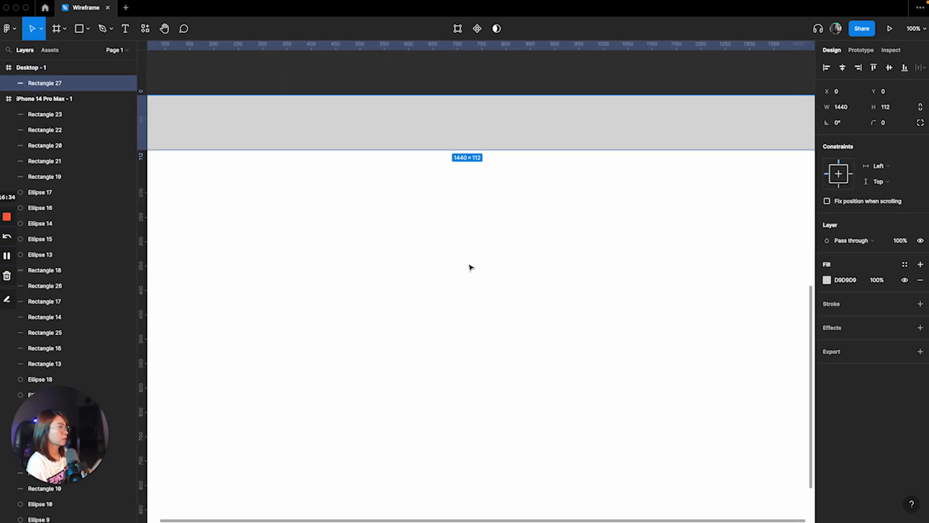
scroll(472, 266, "down", 5)
left_click(533, 286)
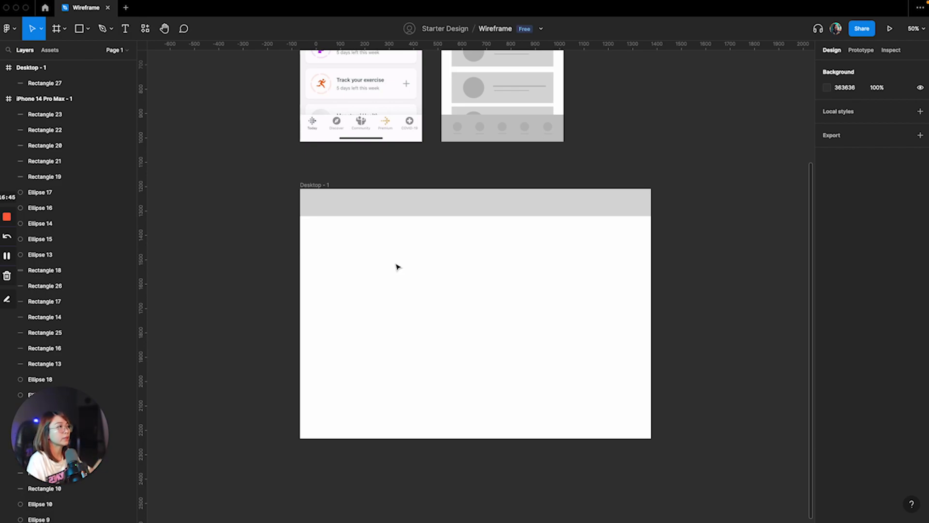
Step: Draw a logo placeholder circle of about 66 × 66 near the left end of the header bar
left_click(102, 28)
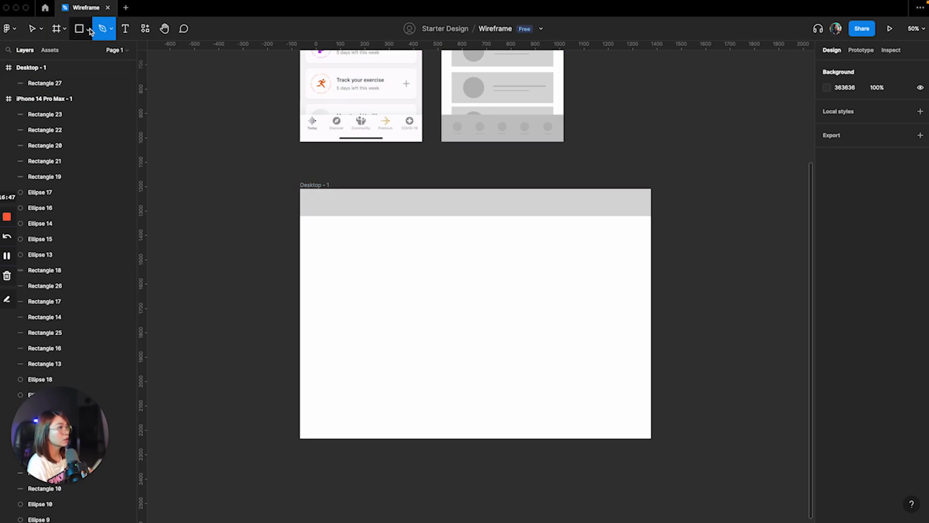
left_click(88, 29)
left_click(73, 87)
left_click_drag(340, 208, 322, 195)
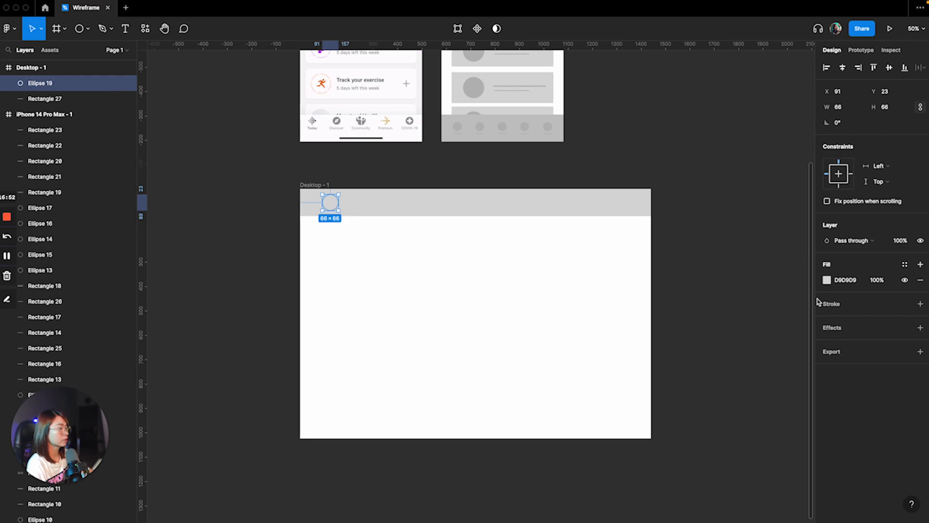
Step: Darken the logo circle's fill to 8F8F8F and adjust it to 72 × 72 at about X 75, Y 20
left_click(827, 280)
mouse_move(698, 341)
left_mouse_down()
mouse_move(698, 353)
mouse_move(699, 331)
left_mouse_up()
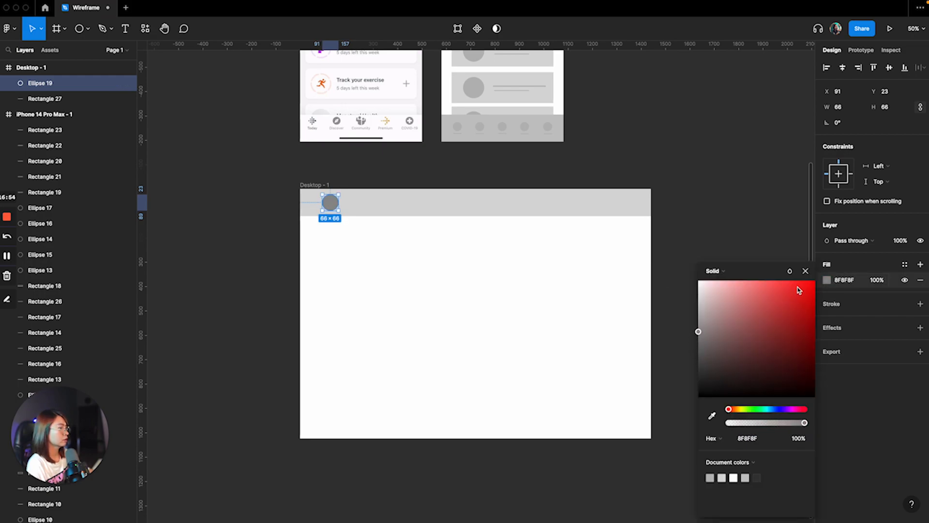
left_click(806, 271)
left_click_drag(339, 212, 334, 207)
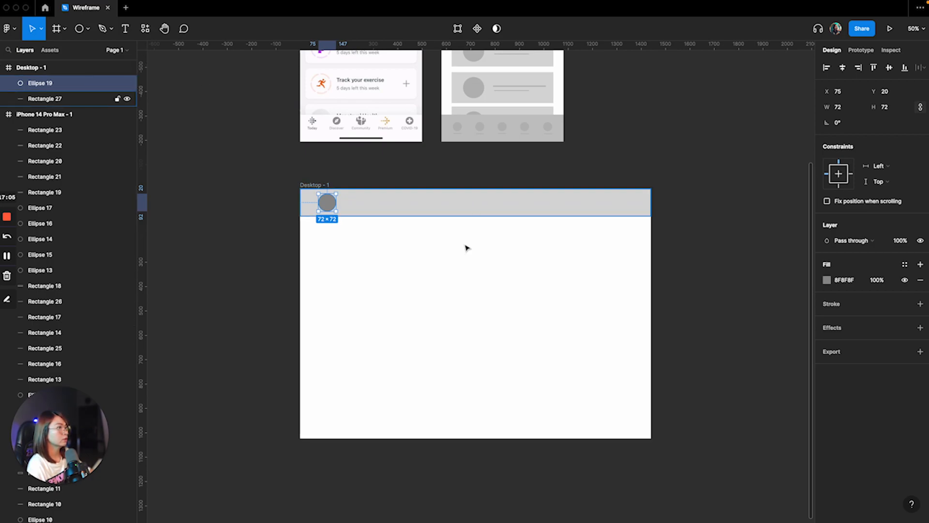
Step: Add a text label reading "Link 1" in the empty area below the header bar
left_click(126, 29)
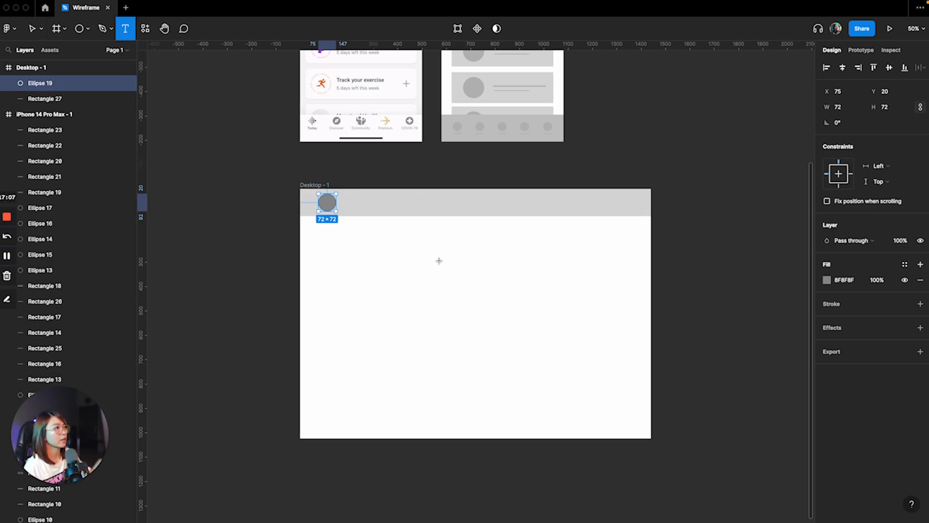
left_click(417, 241)
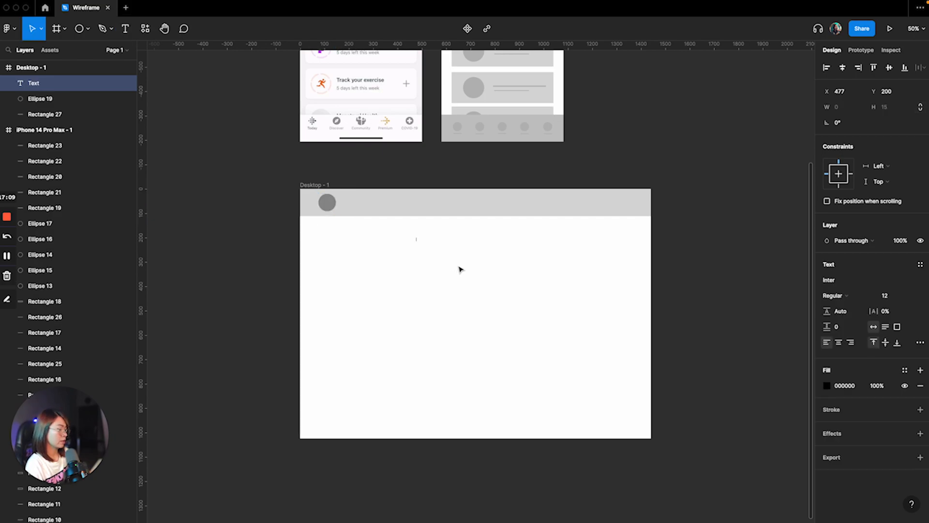
type("Li")
key("Escape")
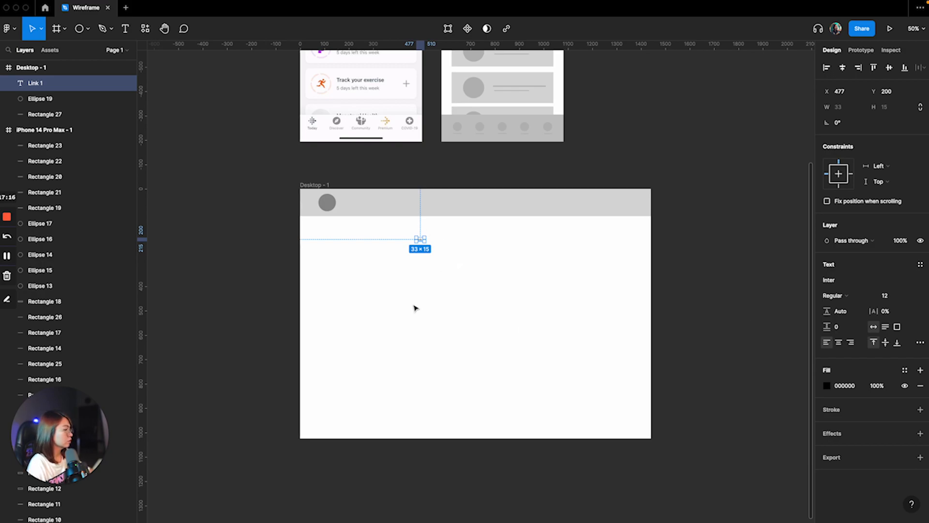
Step: Set the "Link 1" label's font size to 20 and move it into the right half of the header bar at Y 44
key("super+equal")
left_click_drag(339, 187, 399, 218)
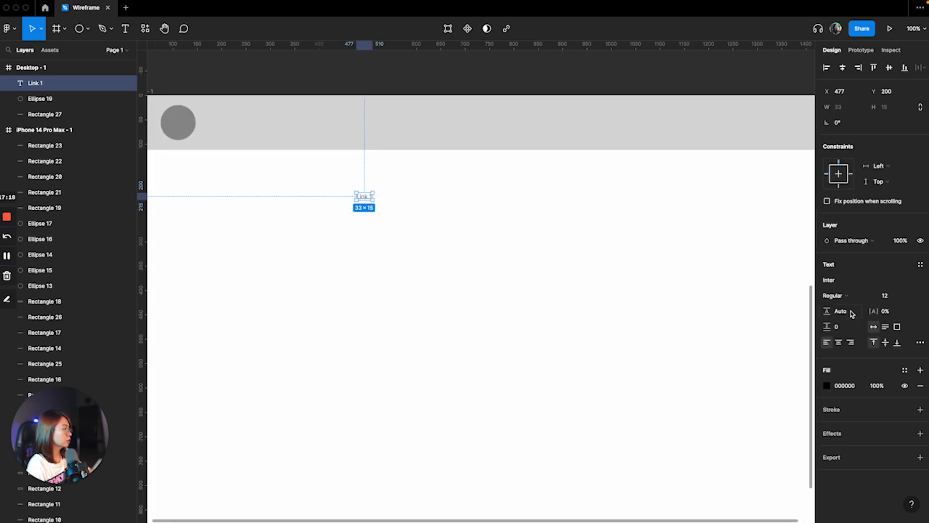
left_click(890, 296)
type("20")
key("Return")
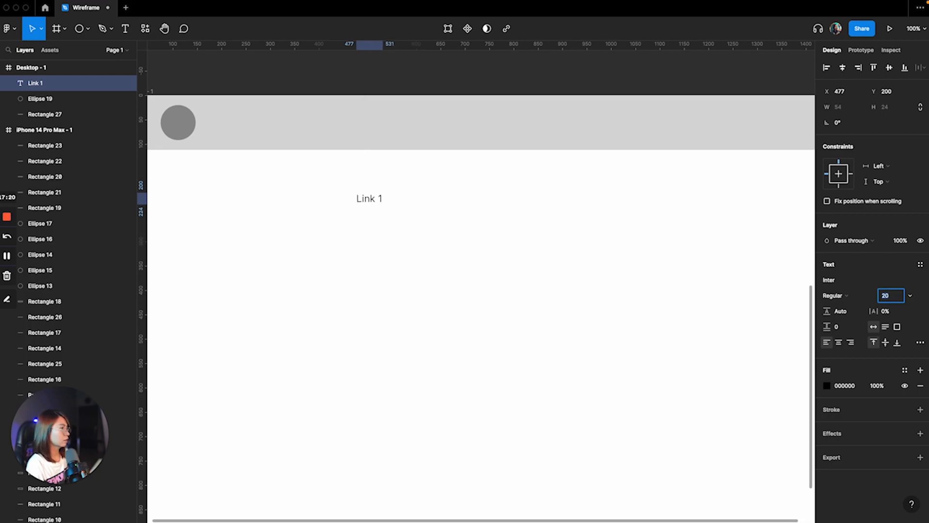
type("28")
key("Return")
type("20")
key("Return")
key("super+minus")
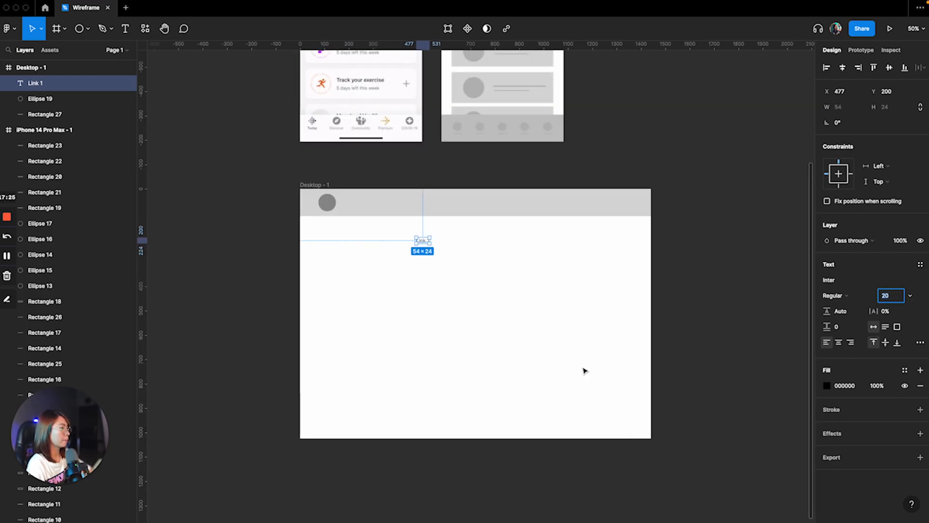
left_click(449, 294)
left_click_drag(421, 245, 517, 207)
Step: Duplicate the "Link 1" label to its right at about X 857, Y 44, and change the copy's text to "Link 2"
key("super+d")
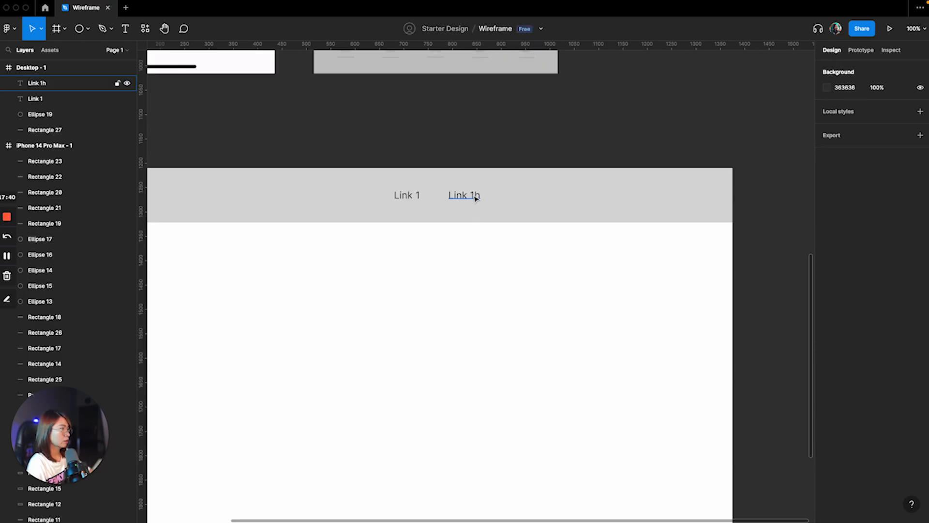
double_click(475, 197)
key("Right")
key("BackSpace")
key("BackSpace")
type("2")
key("Escape")
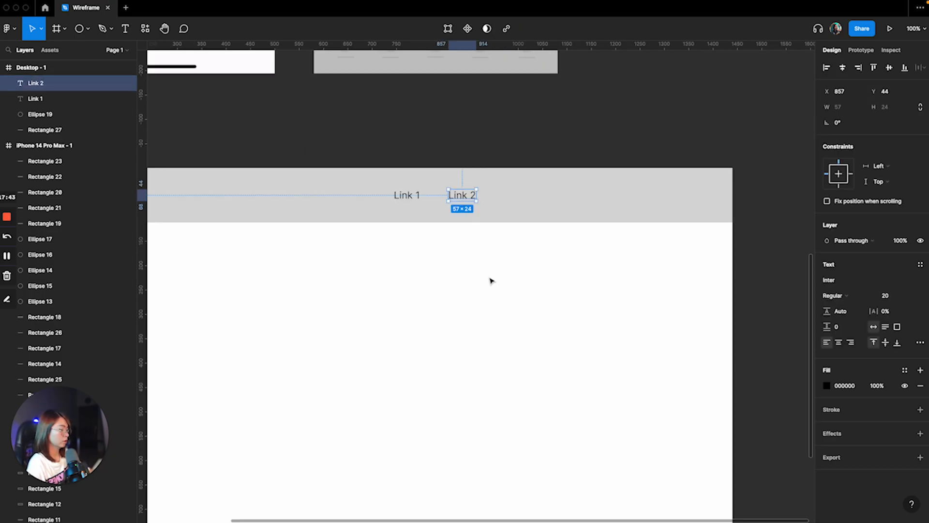
Step: Duplicate the "Link 2" label to its right at about X 972, Y 44, and change the copy's text to "Link 3"
key("super+d")
left_click_drag(465, 201, 521, 201)
double_click(520, 201)
key("Right")
key("BackSpace")
type("3")
key("Escape")
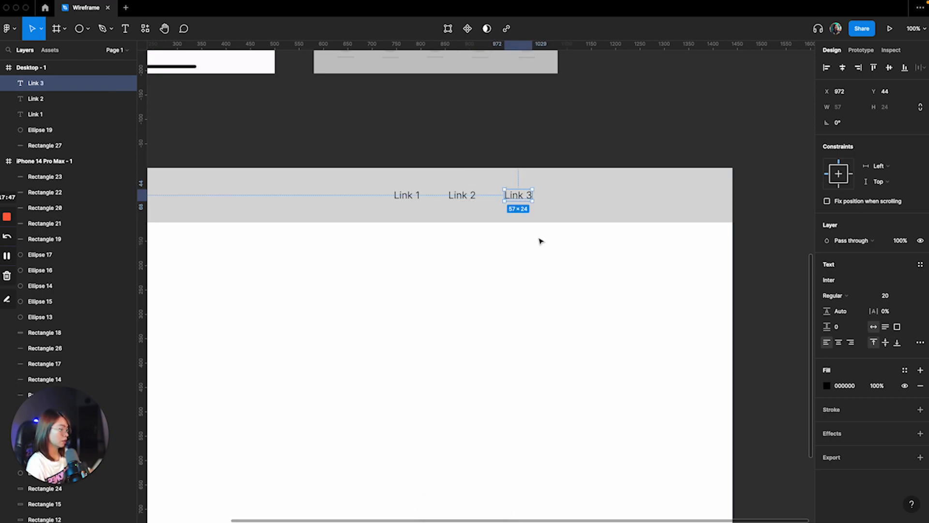
Step: Duplicate the "Link 3" label to its right at about X 1087, Y 44, and change the copy's text to "Link 4"
key("super+d")
left_click_drag(522, 201, 578, 198)
double_click(576, 194)
type("Link 4")
key("Escape")
key("minus")
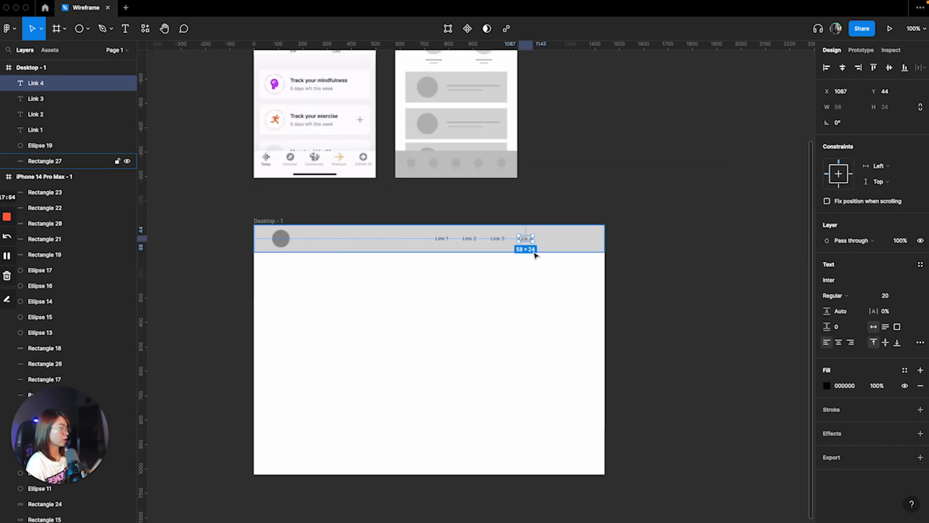
left_click(486, 315)
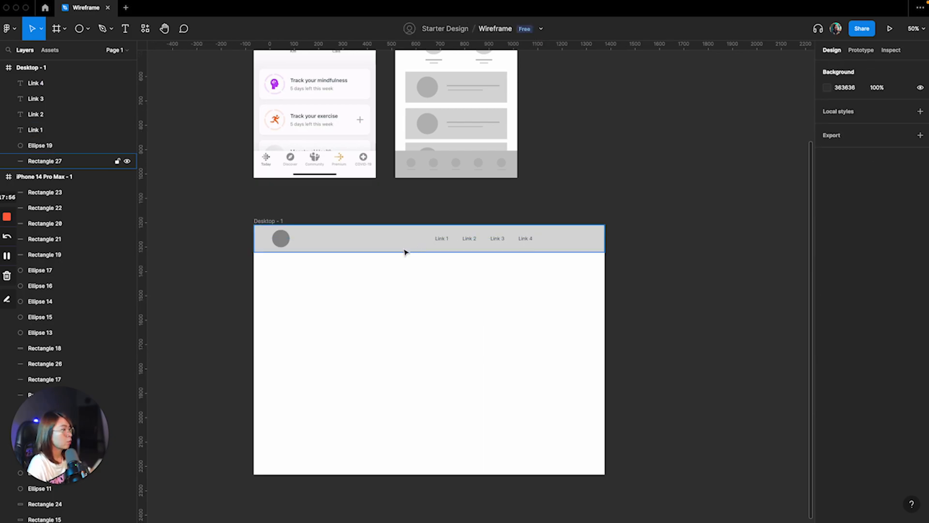
Step: Shift the four header links together slightly to the left, keeping them at Y 44, so Link 1 starts at about X 720
left_click(441, 239)
left_click(469, 238, "shift")
left_click(497, 239, "shift")
left_click(525, 238, "shift")
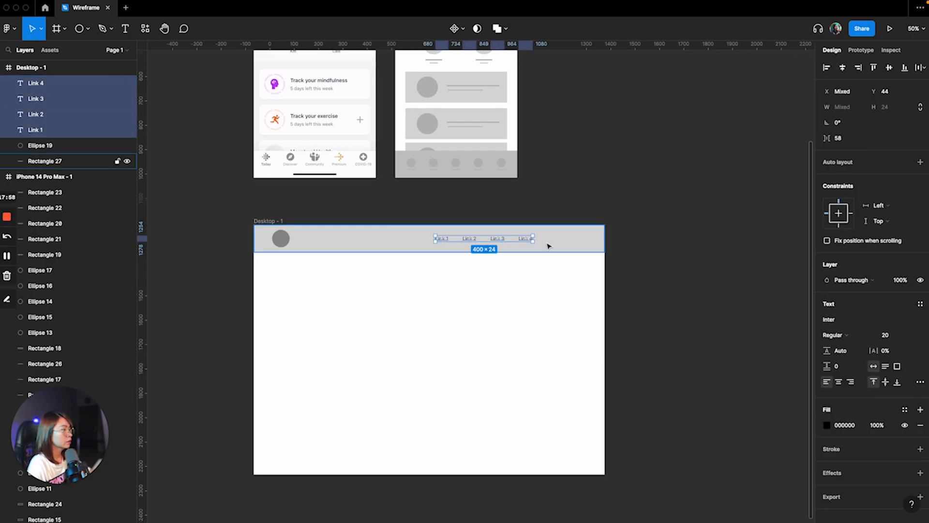
left_click_drag(524, 238, 518, 239)
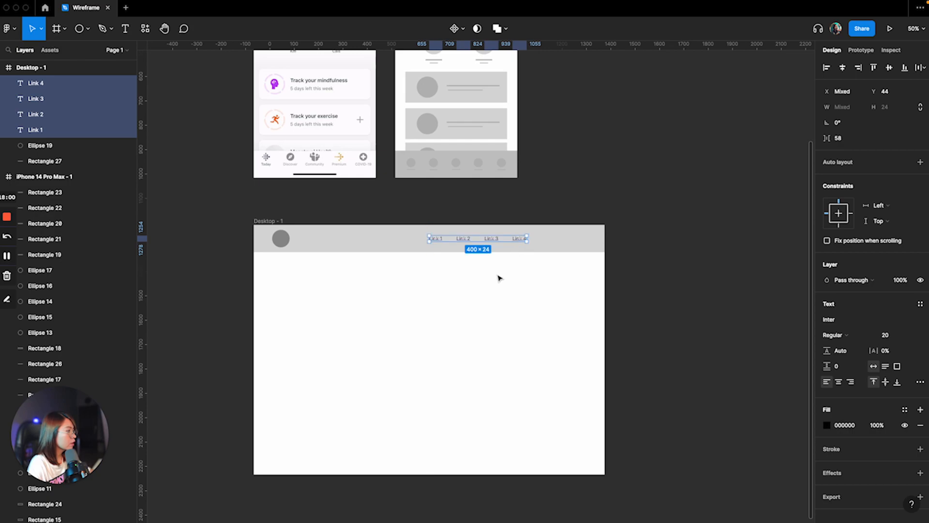
left_click(499, 275)
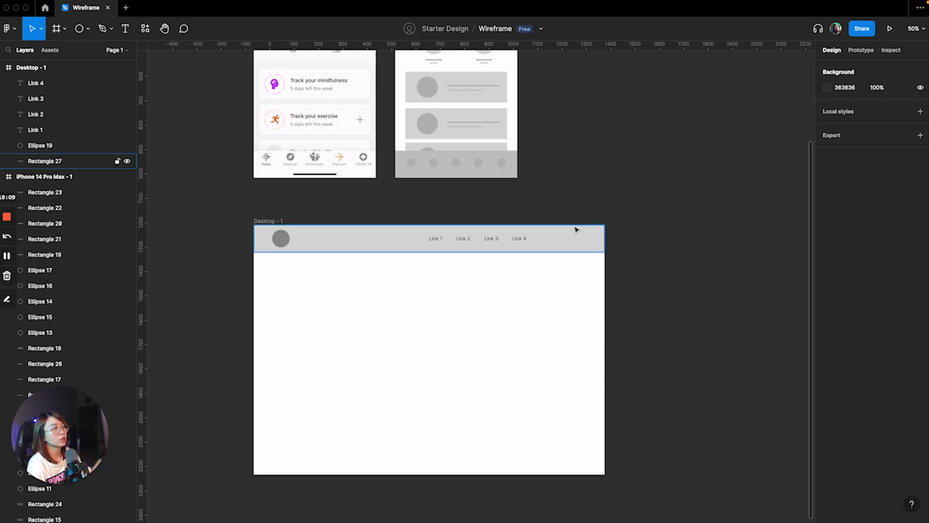
Step: Draw a button placeholder rectangle of about 176 × 57 in the header bar to the right of "Link 4"
left_click(86, 29)
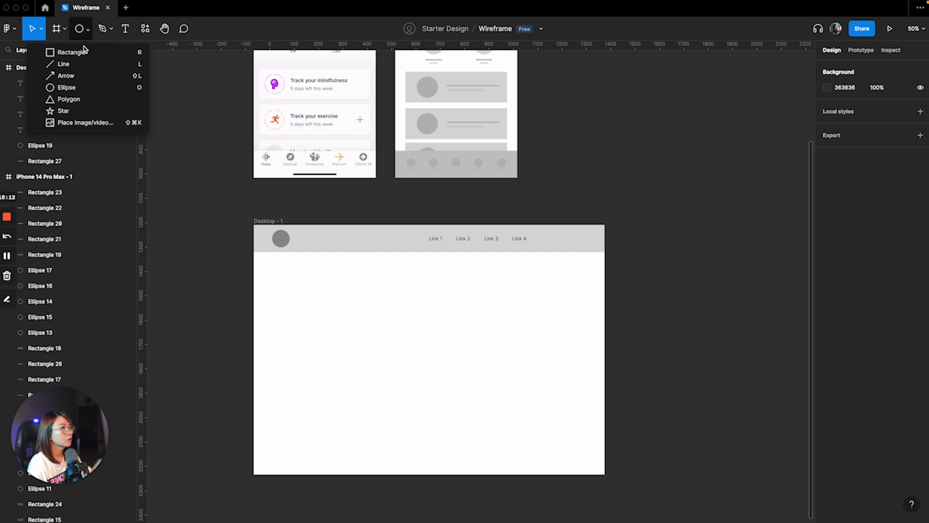
left_click(77, 49)
key("shift+0")
mouse_move(604, 183)
left_mouse_down()
mouse_move(662, 210)
mouse_move(689, 211)
left_mouse_up()
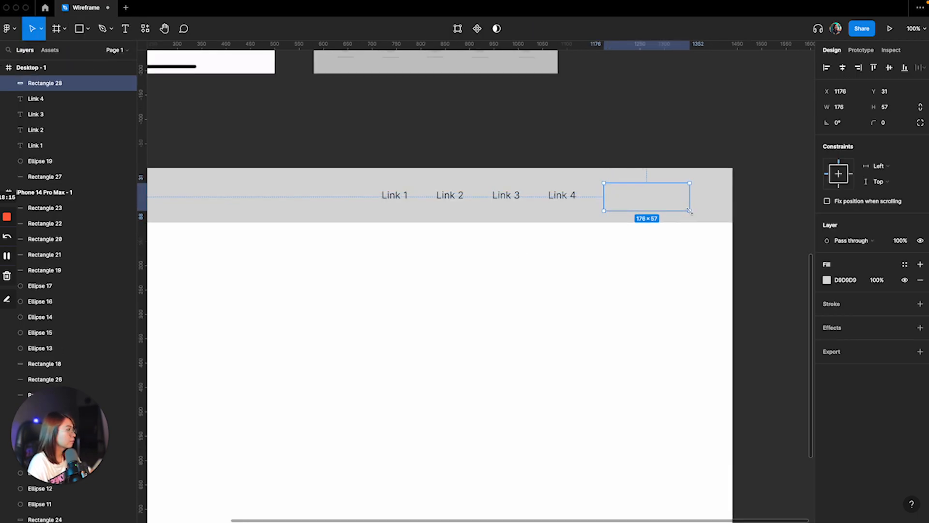
Step: Darken the header button's fill to A1A1A1 and align it with the links at about X 1178, Y 27, spaced 58 from Link 4
left_click(825, 282)
left_click_drag(699, 298, 697, 322)
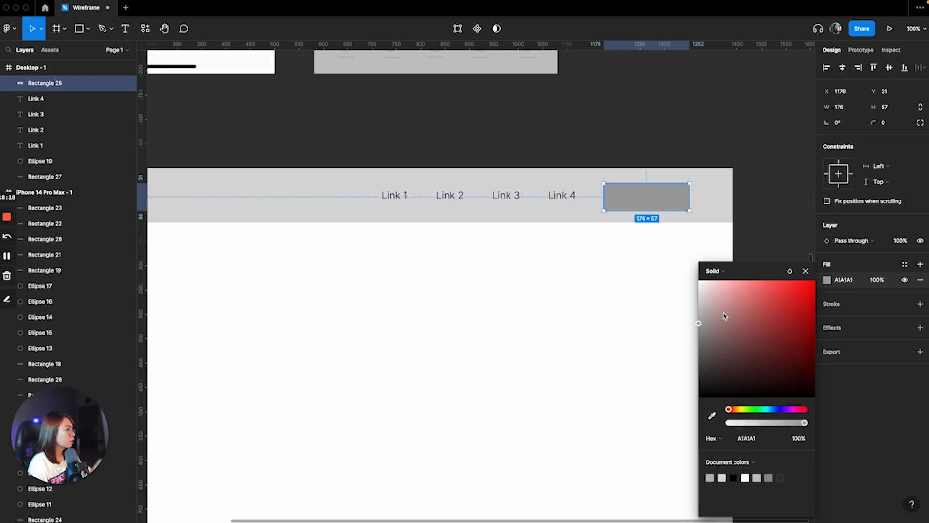
left_click(806, 271)
left_click_drag(656, 203, 657, 200)
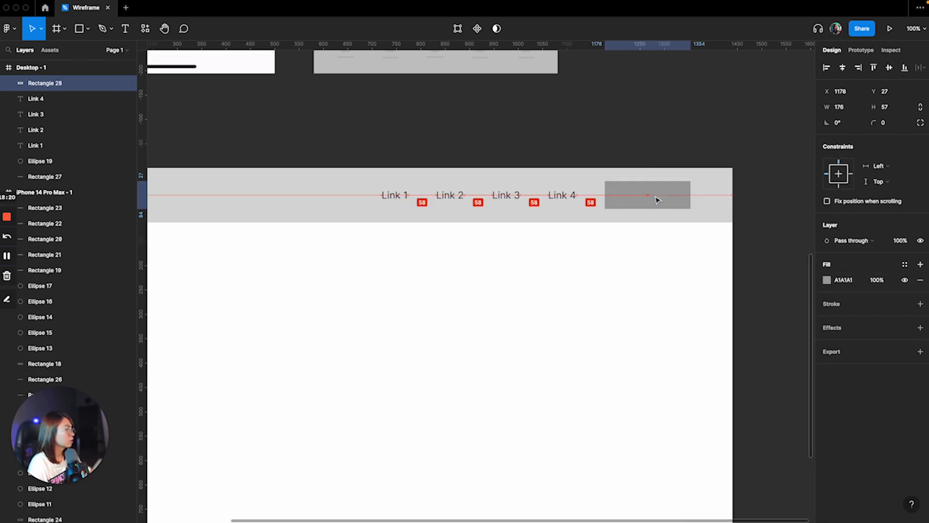
left_click(627, 257)
key("minus")
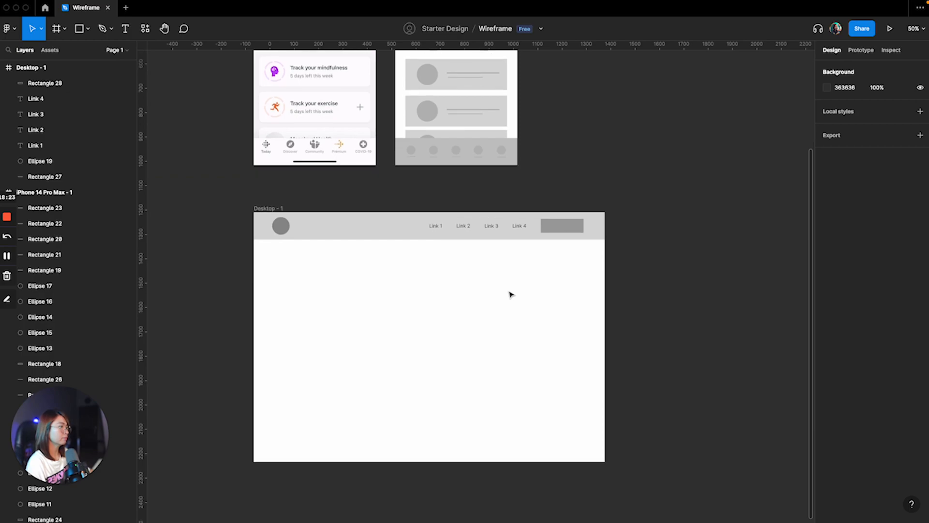
scroll(512, 294, "left", 3)
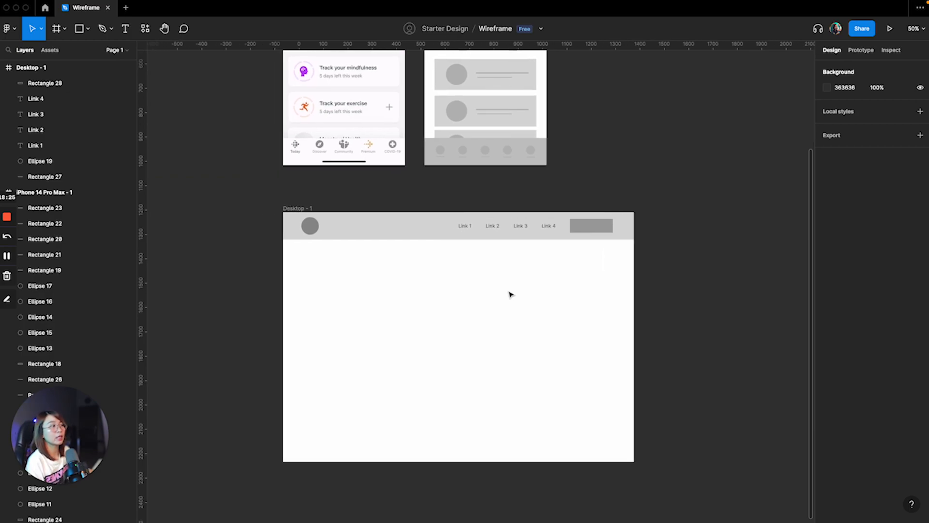
scroll(514, 296, "down", 1)
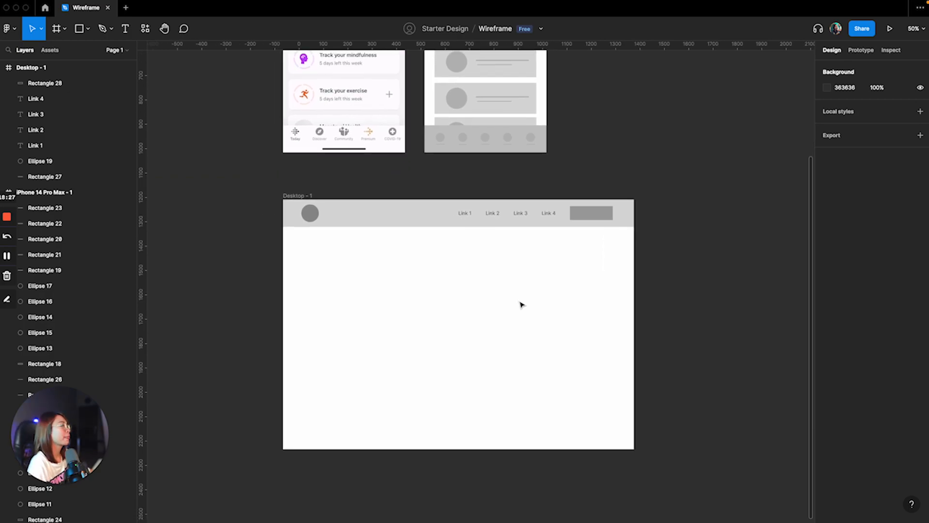
scroll(520, 305, "up", 5)
scroll(520, 305, "left", 1)
scroll(367, 343, "down", 5)
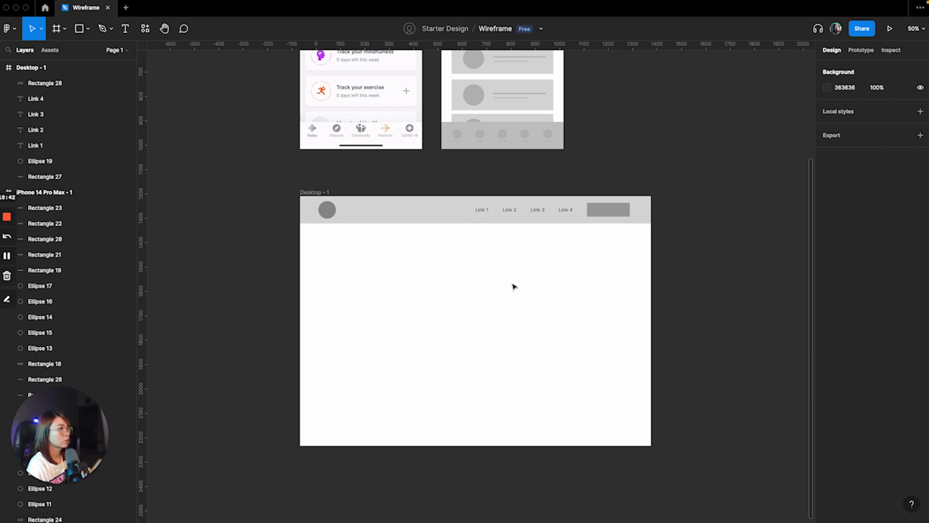
Step: Duplicate the "Link 1" label and place the copy below the header under the logo circle, at about X 93, Y 296
left_click(479, 212)
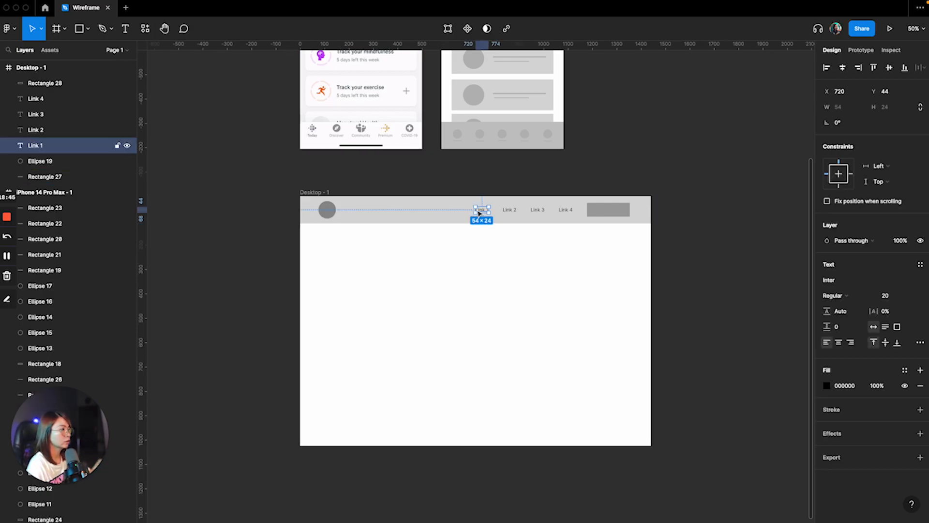
key("super+d")
left_click_drag(475, 223, 330, 274)
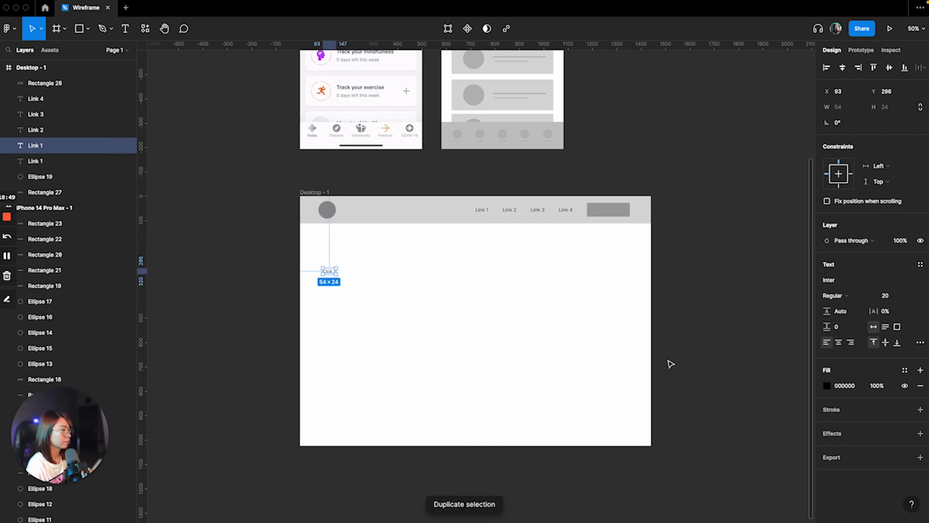
Step: Enlarge the copied "Link 1" label below the header to a font size of 92
left_click(890, 296)
key("Up")
key("Up")
key("Up")
key("Up")
key("Up")
key("Up")
key("Up")
key("Up")
key("Up")
key("Up")
key("Up")
key("Up")
key("Up")
key("Up")
key("Up")
key("Up")
key("Up")
key("Up")
key("Up")
key("Up")
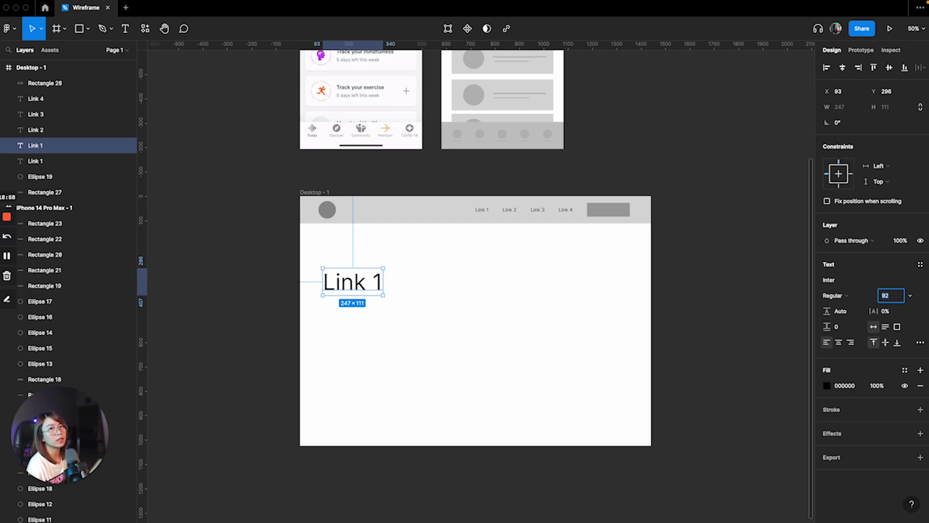
Step: Set the large "Link 1" heading's font size to 70 and replace its text with "Lorem ipsum dolor"
left_click(6, 258)
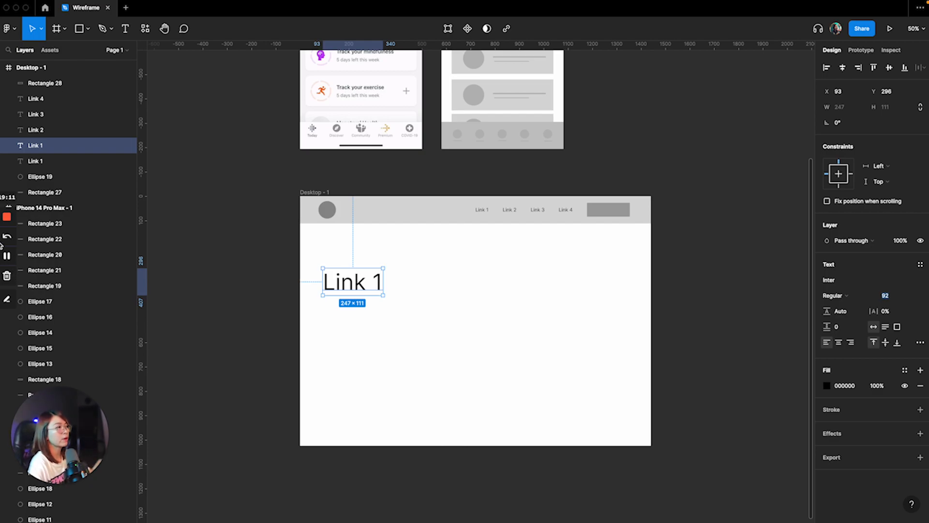
left_click(890, 297)
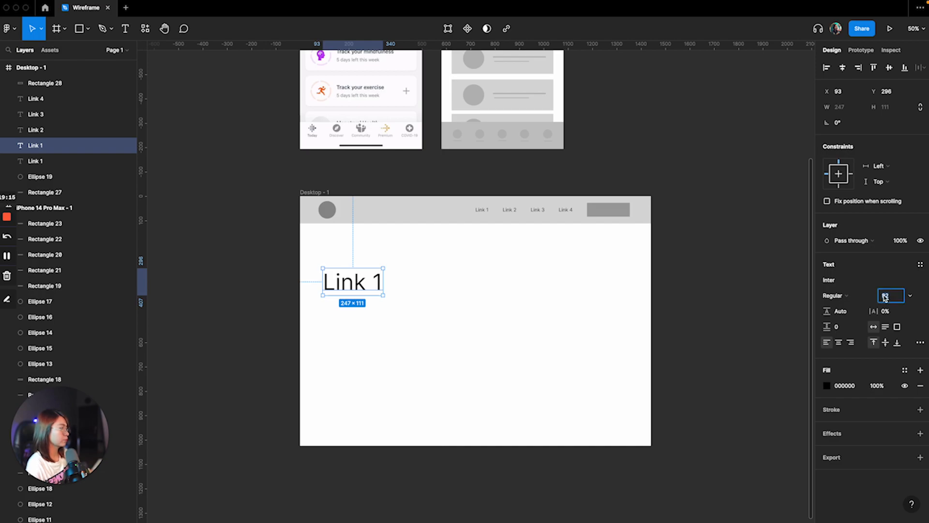
type("70")
key("Return")
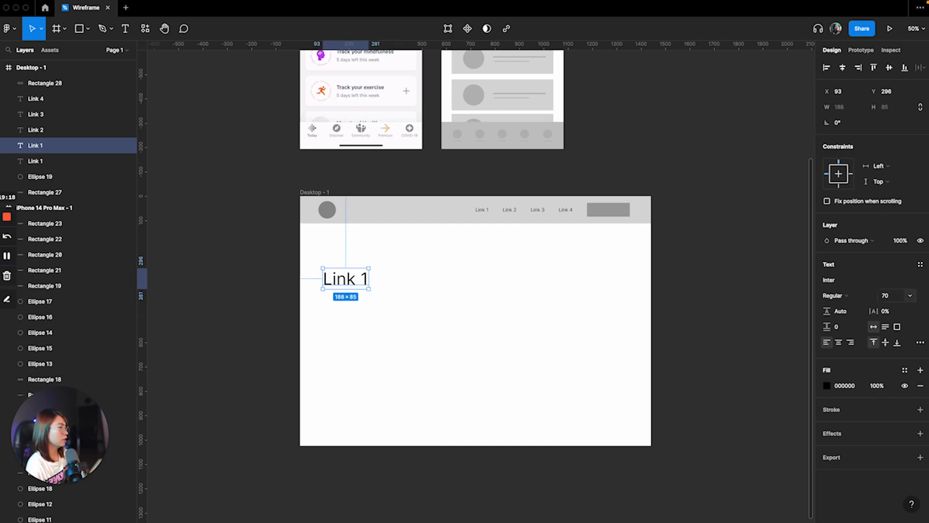
double_click(353, 280)
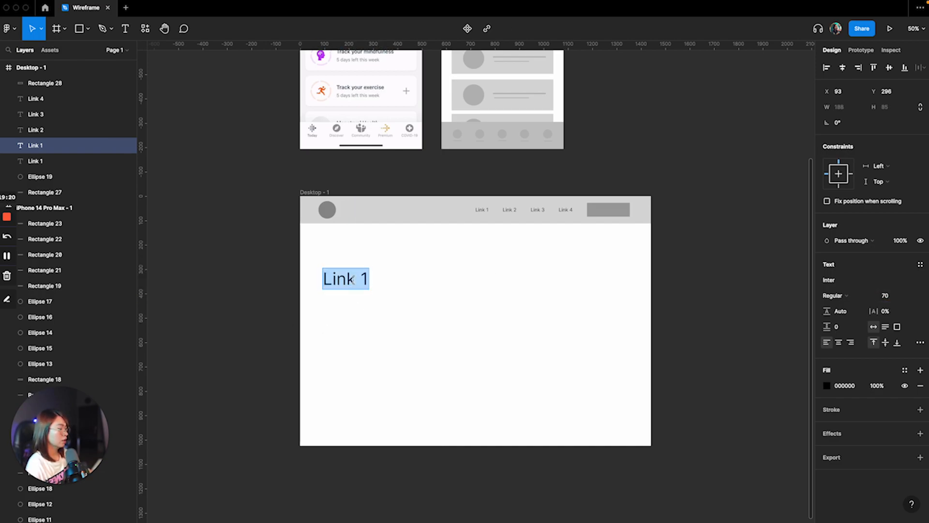
type("Lorem ipsum dolor")
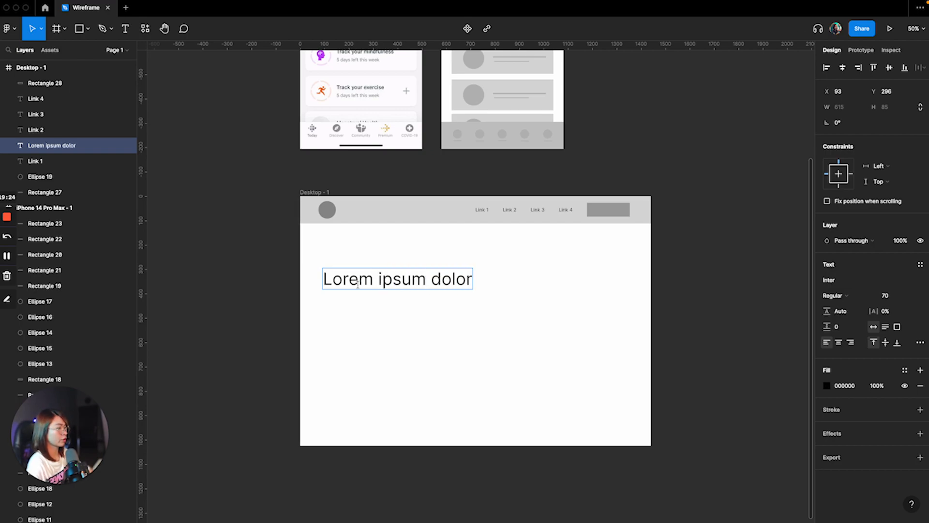
left_click(432, 280)
key("BackSpace")
key("Return")
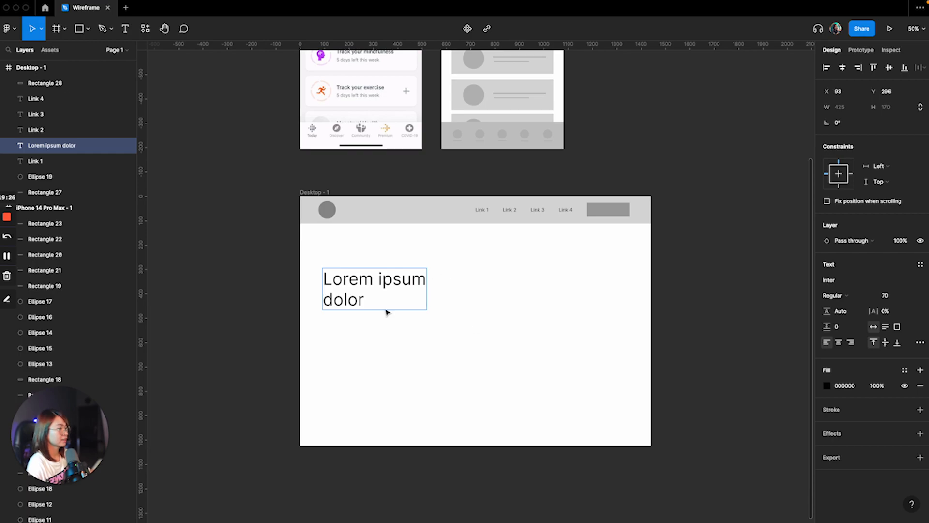
left_click(379, 279)
key("BackSpace")
key("Return")
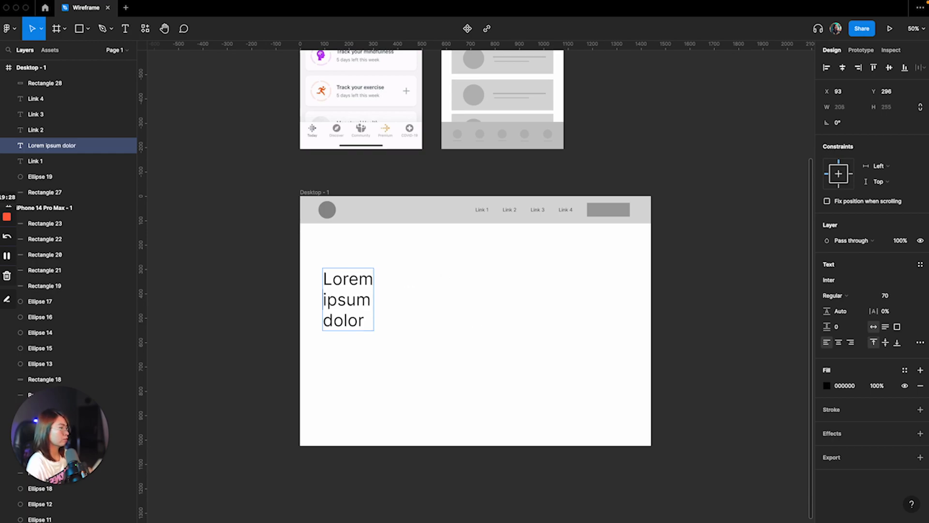
left_click(329, 319)
key("BackSpace")
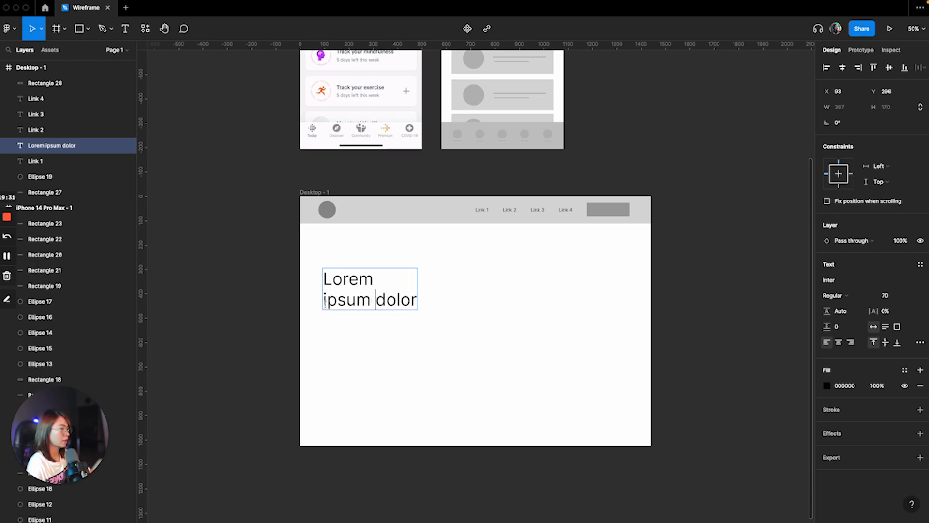
key("BackSpace")
left_click(372, 332)
Step: Add a second line reading "lorem ipsum dolor" to the heading and move the heading to about X 105, Y 359
left_click_drag(395, 280, 402, 305)
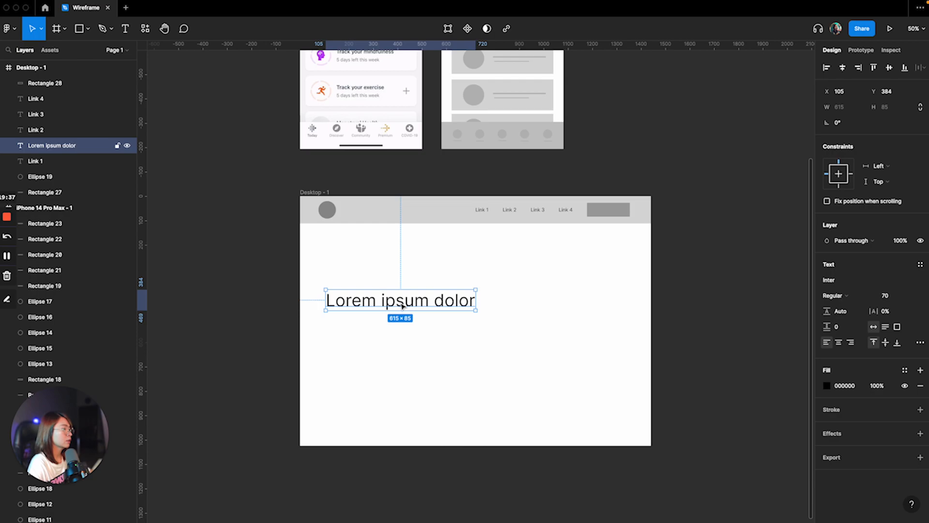
double_click(421, 303)
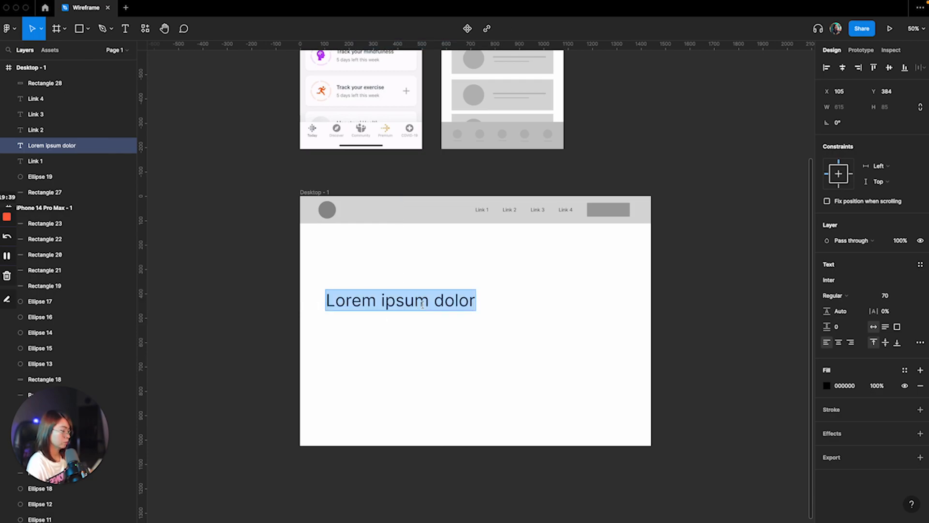
key("ctrl+c")
key("Right")
key("Return")
key("ctrl+v")
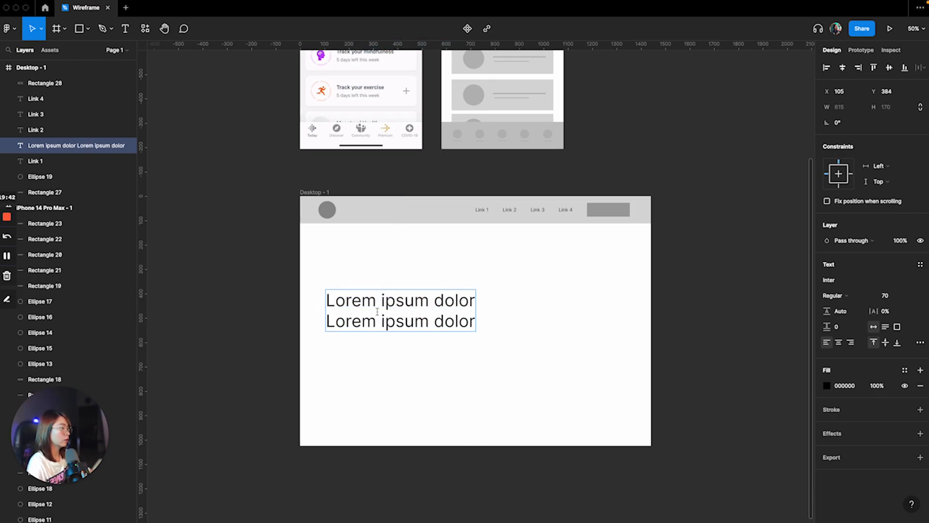
left_click_drag(334, 322, 318, 325)
type("l")
key("Escape")
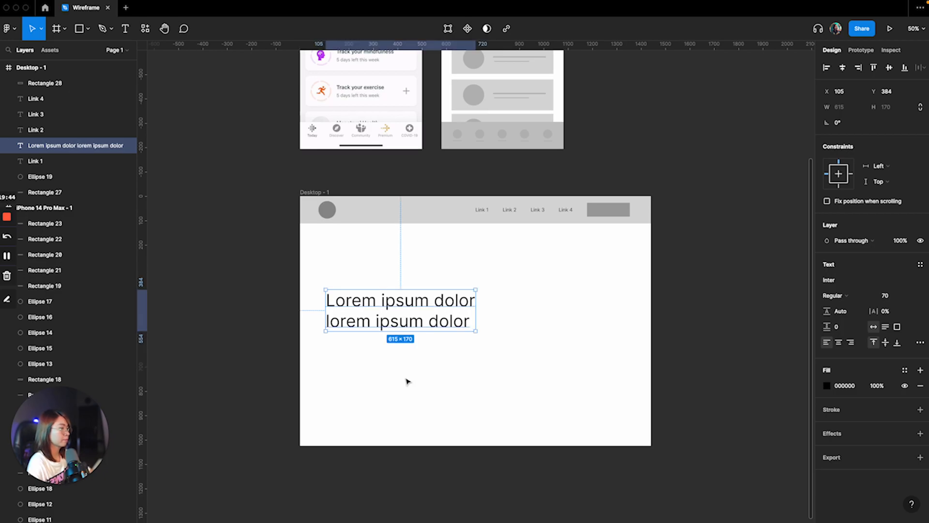
left_click_drag(409, 325, 409, 319)
Step: Duplicate the heading, place the copy directly below it at about X 105, Y 539, and set the copy's font size to 30
key("shift+0")
scroll(398, 310, "down", 1)
scroll(398, 311, "down", 1)
scroll(398, 311, "left", 1)
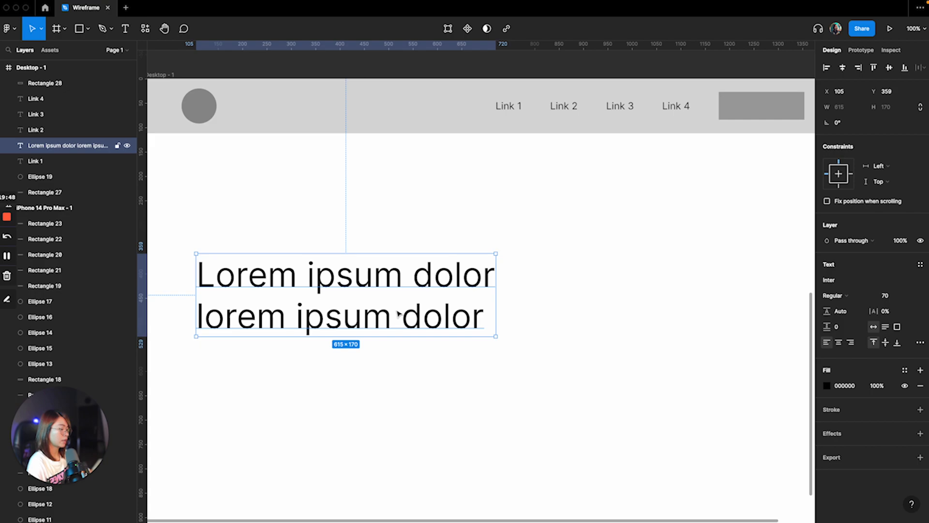
key("ctrl+d")
left_click_drag(394, 312, 399, 400)
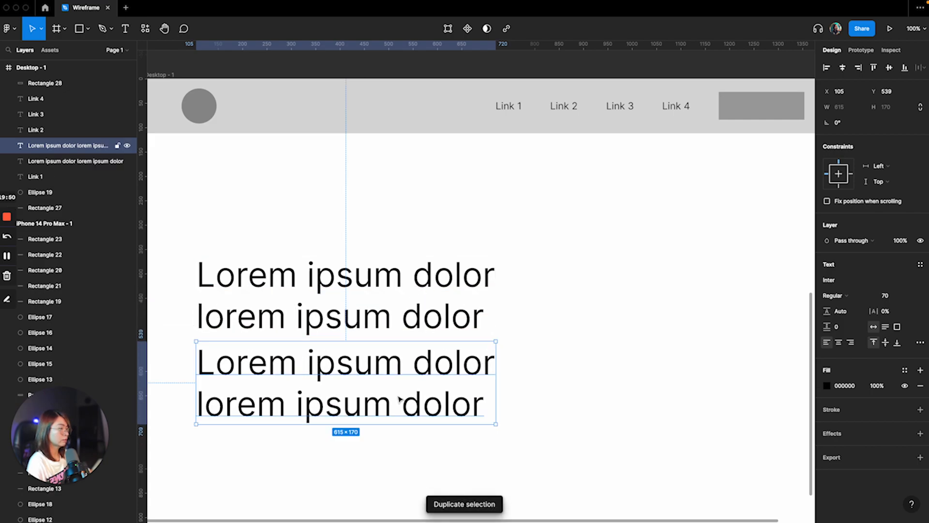
left_click(888, 299)
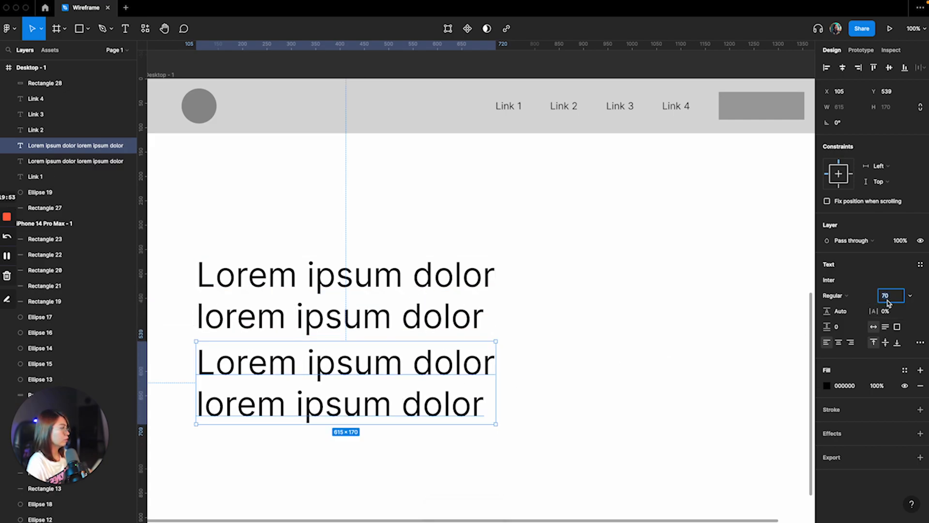
type("30")
key("Return")
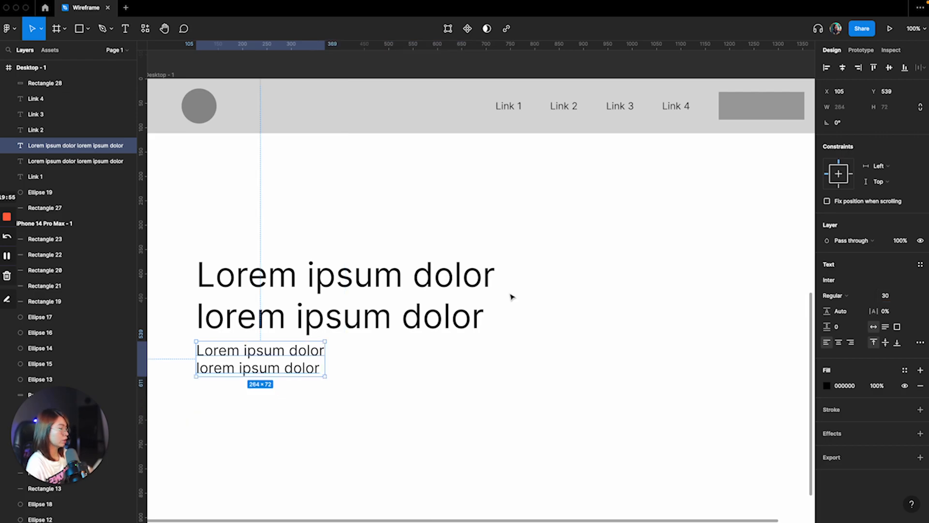
Step: Join the small copied text into a single line and shift it slightly down from the heading
double_click(204, 371)
key("Escape")
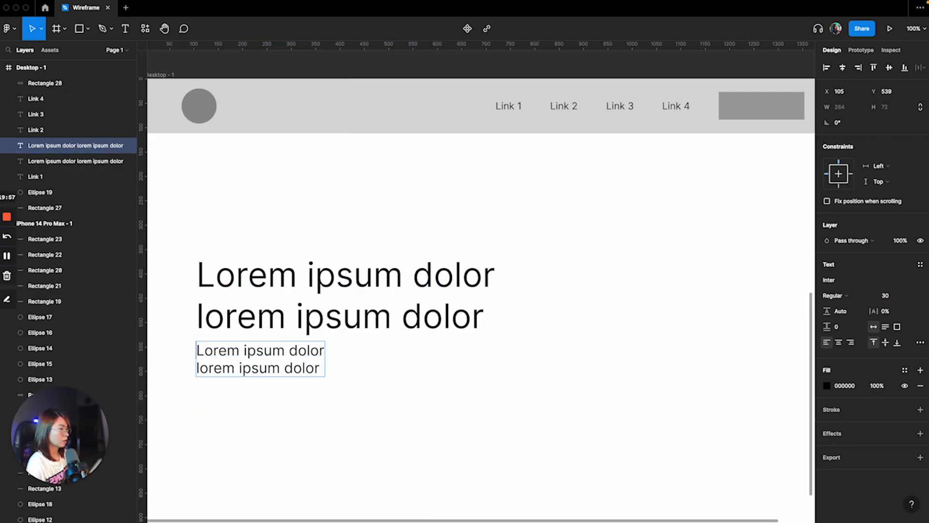
key("BackSpace")
left_click(326, 409)
left_click(337, 322)
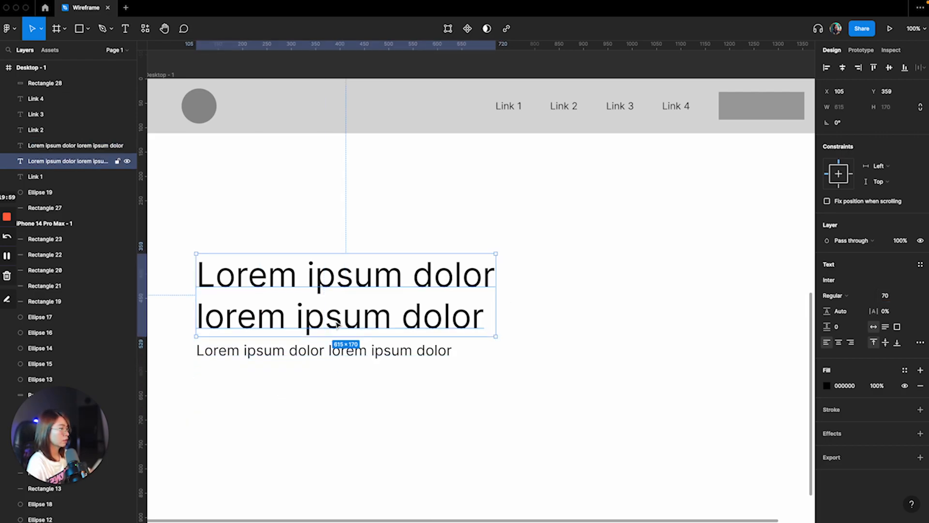
key("super+minus")
left_click(441, 397)
left_click_drag(453, 322, 456, 324)
left_click(454, 340)
scroll(452, 339, "down", 1)
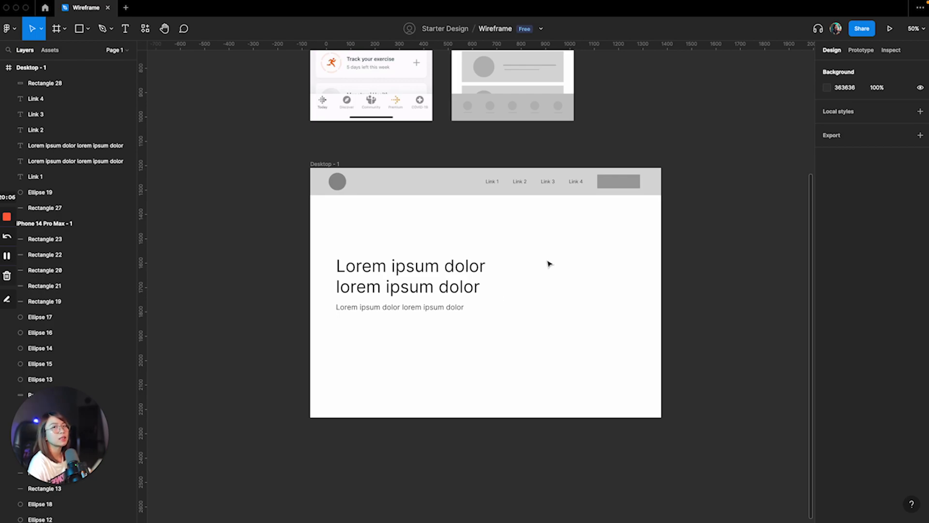
Step: Duplicate the grey header button and place the copy below the subheading, left-aligned with it at about X 105, Y 639
left_click(628, 183)
key("super+d")
left_click_drag(628, 183, 364, 333)
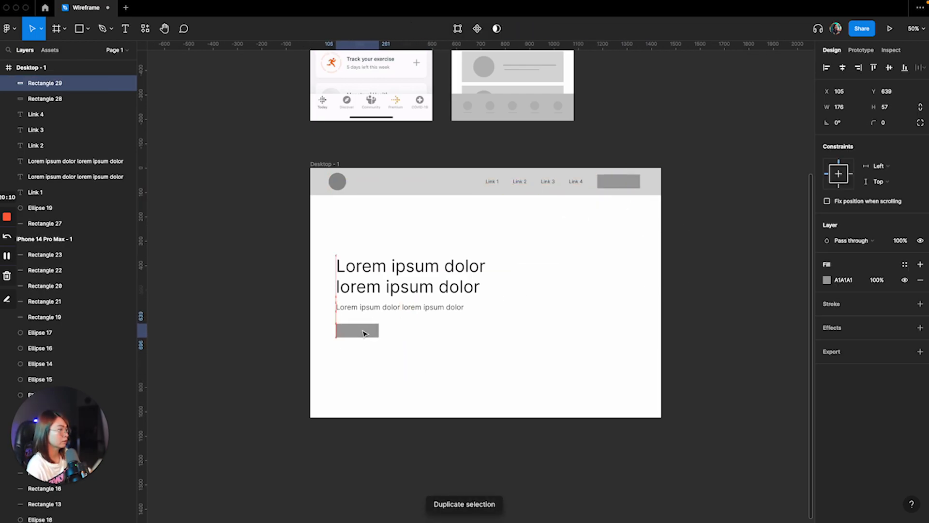
left_click(365, 353)
Step: Select the heading, subheading and lower button together and move them slightly up
left_click_drag(334, 250, 415, 356)
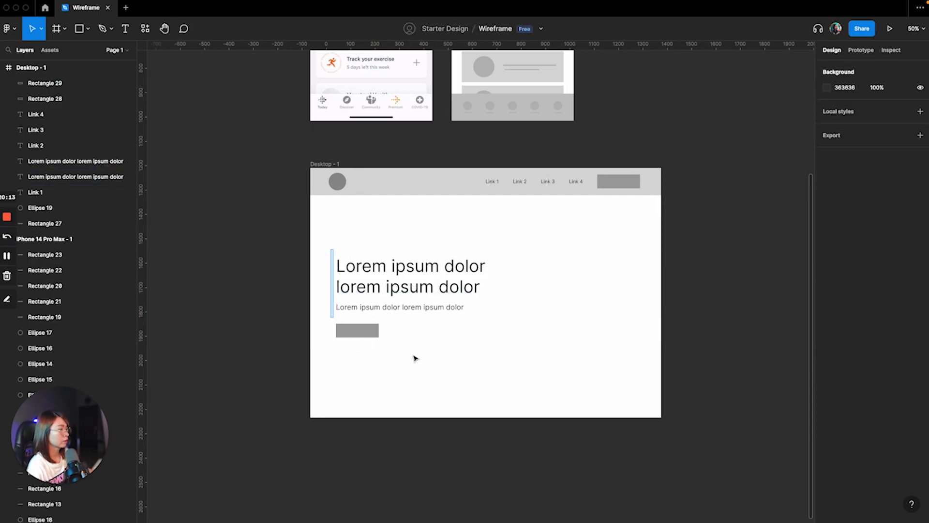
left_click_drag(428, 294, 428, 290)
left_click(501, 353)
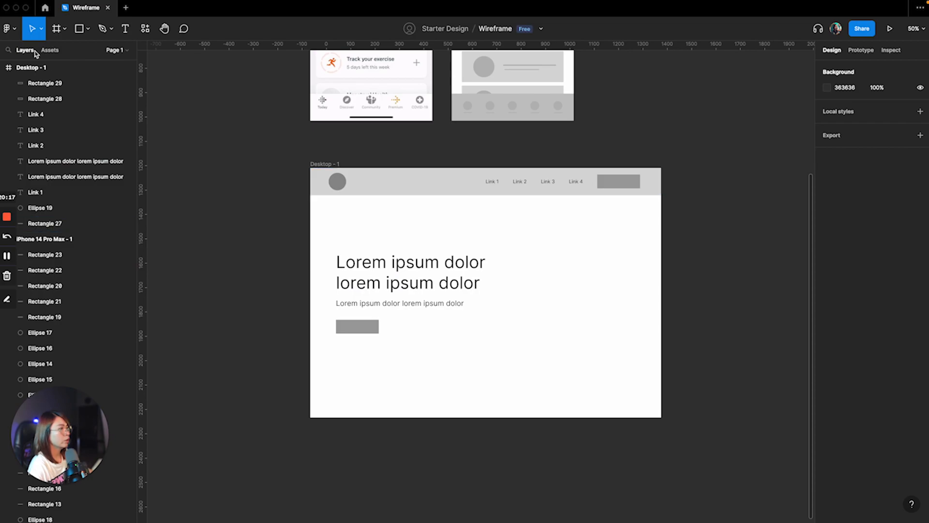
Step: Draw a square image placeholder of about 454 × 454 to the right of the heading, placed at about X 835, Y 286
left_click(83, 27)
left_click(87, 34)
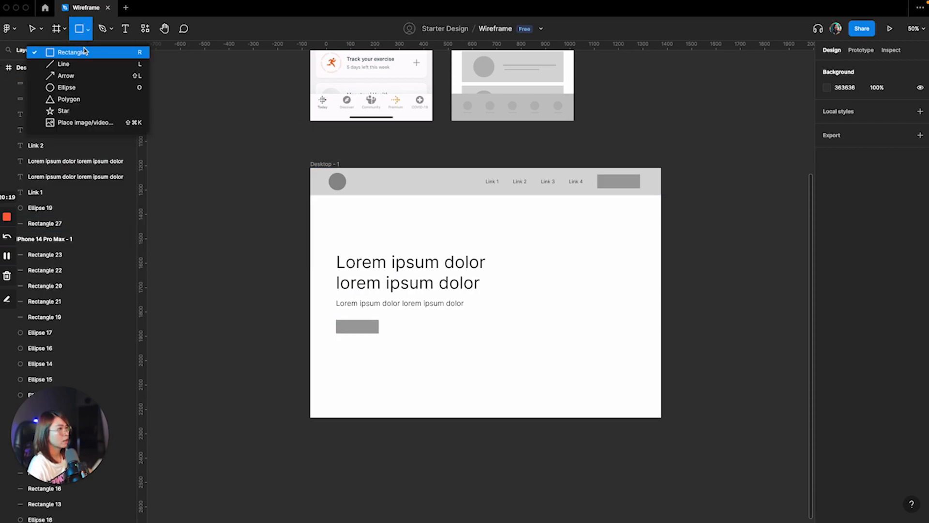
left_click(84, 50)
mouse_move(527, 245)
left_mouse_down()
mouse_move(612, 346)
mouse_move(632, 356)
left_mouse_up()
left_click_drag(571, 303, 562, 297)
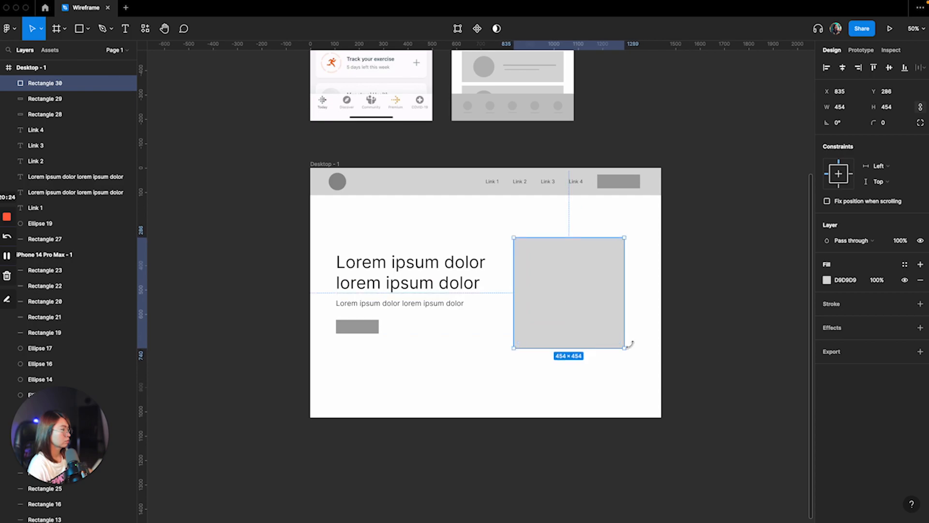
left_click(684, 310)
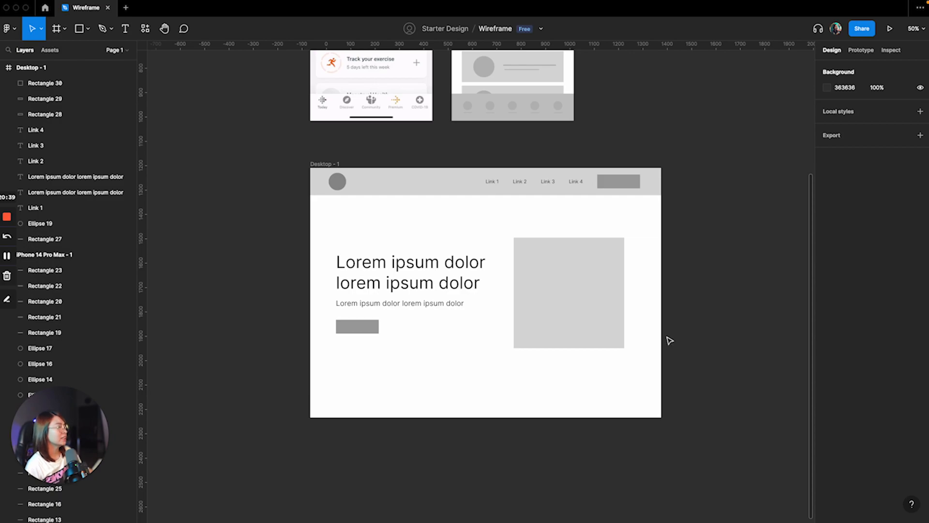
scroll(716, 310, "down", 1)
scroll(717, 310, "down", 1)
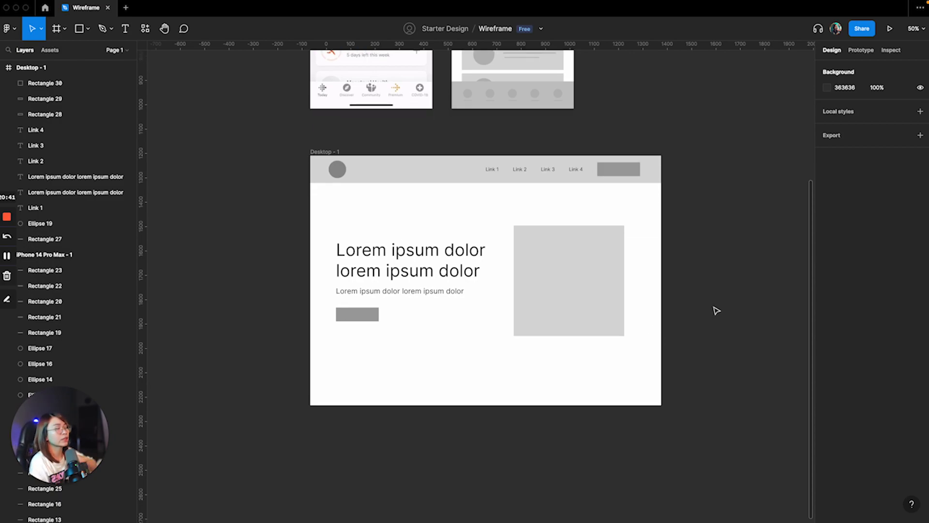